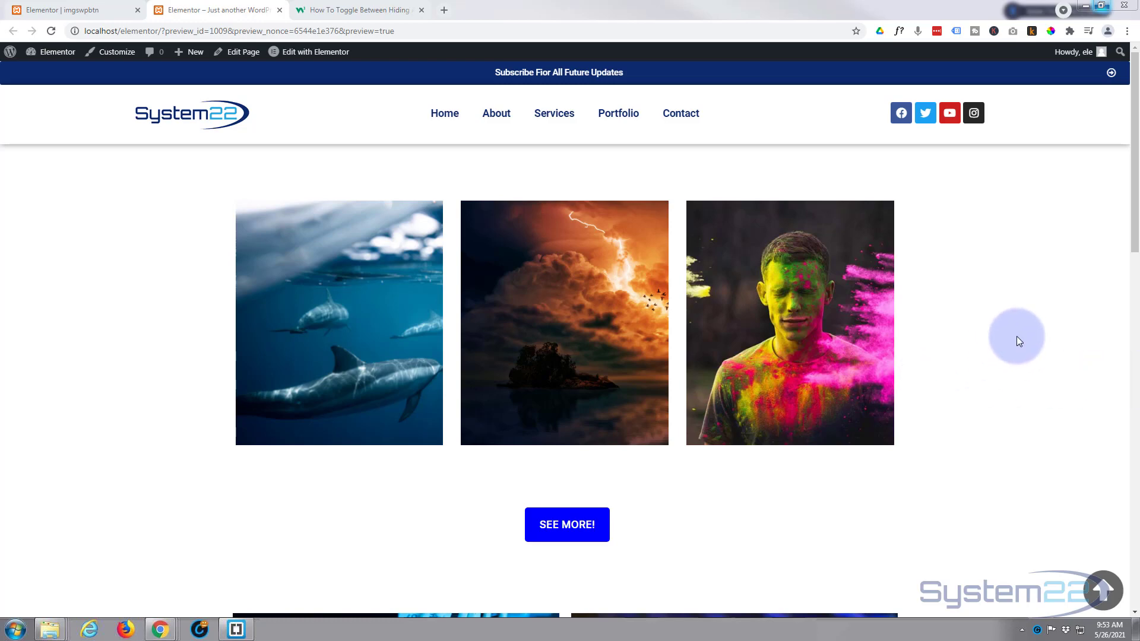
# - Examine how the SEE MORE! button on the preview page shows and hides the More Info! section
pyautogui.moveTo(781, 329)
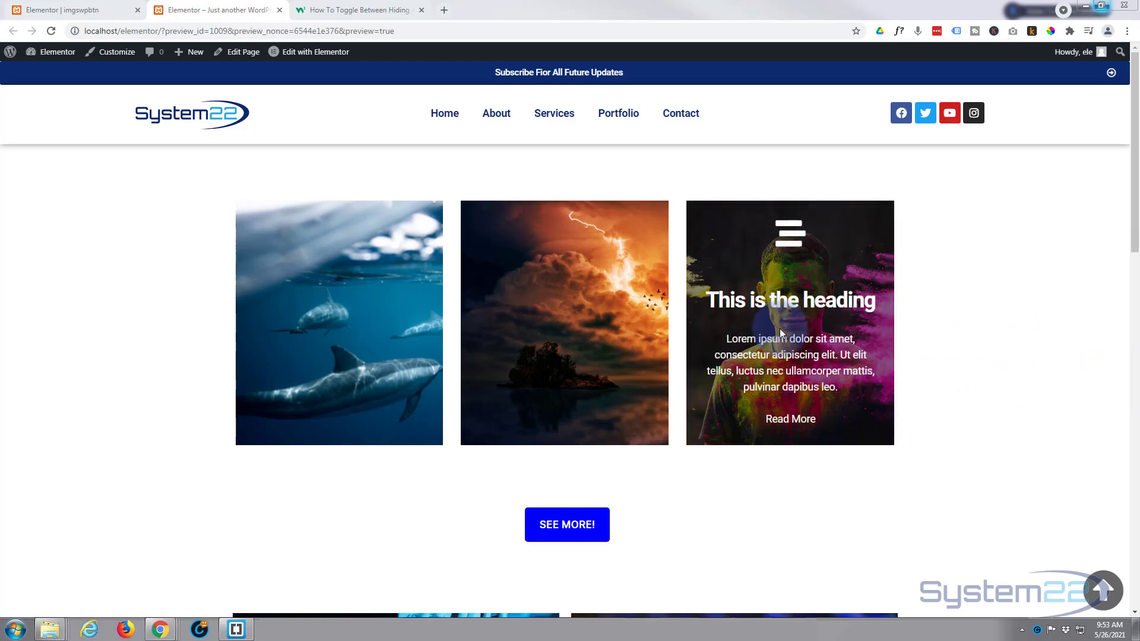
pyautogui.scroll(-3, 950, 354)
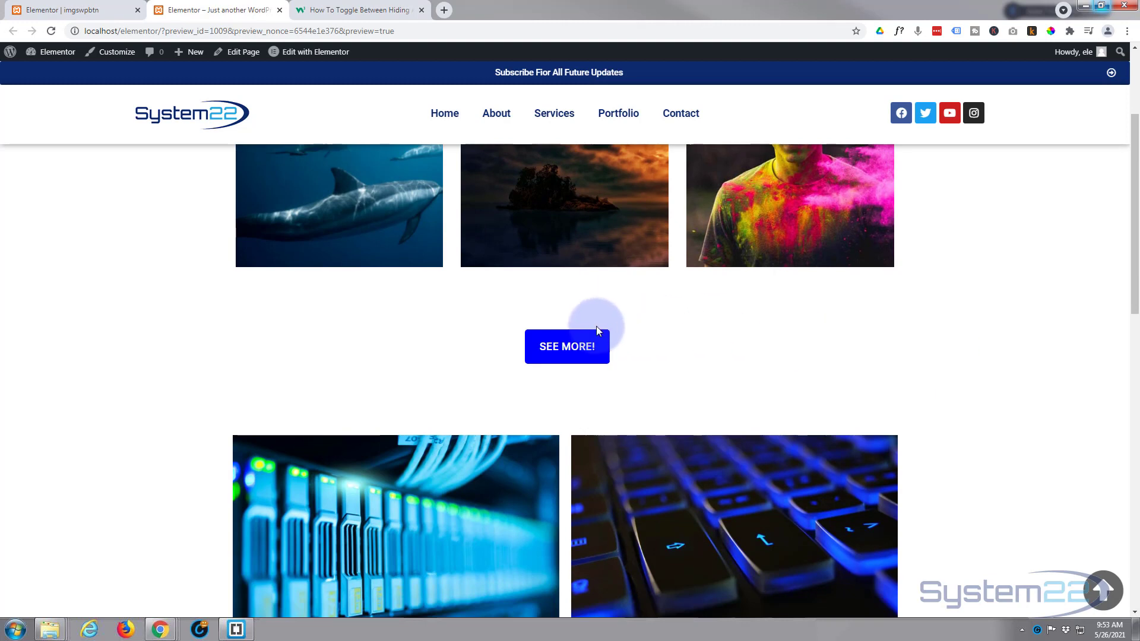
pyautogui.scroll(-1, 820, 334)
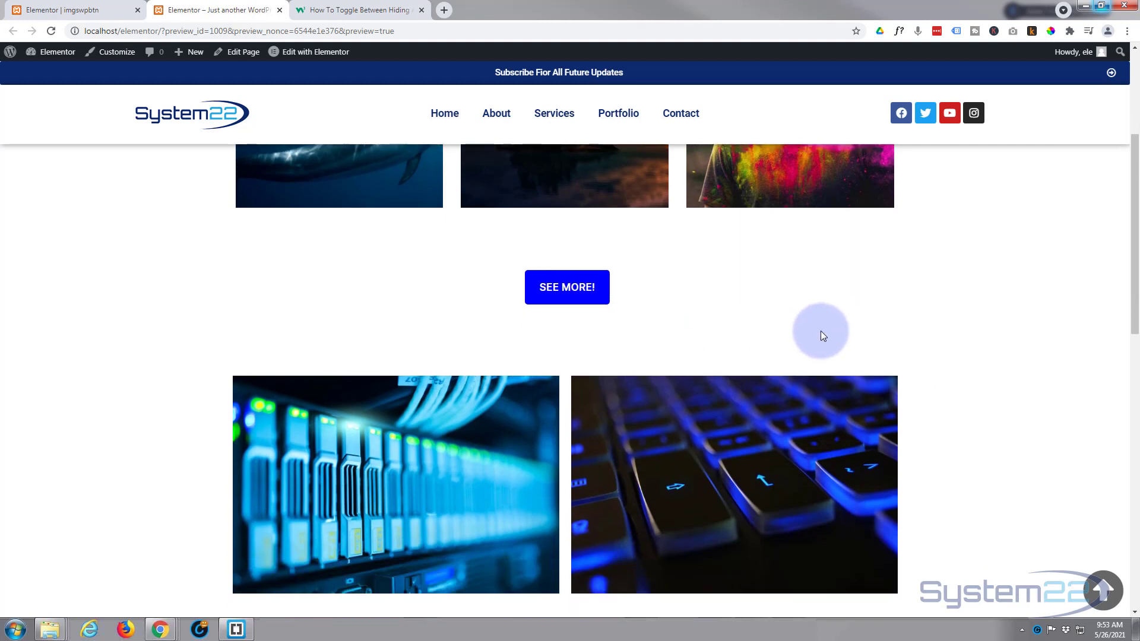
pyautogui.click(566, 297)
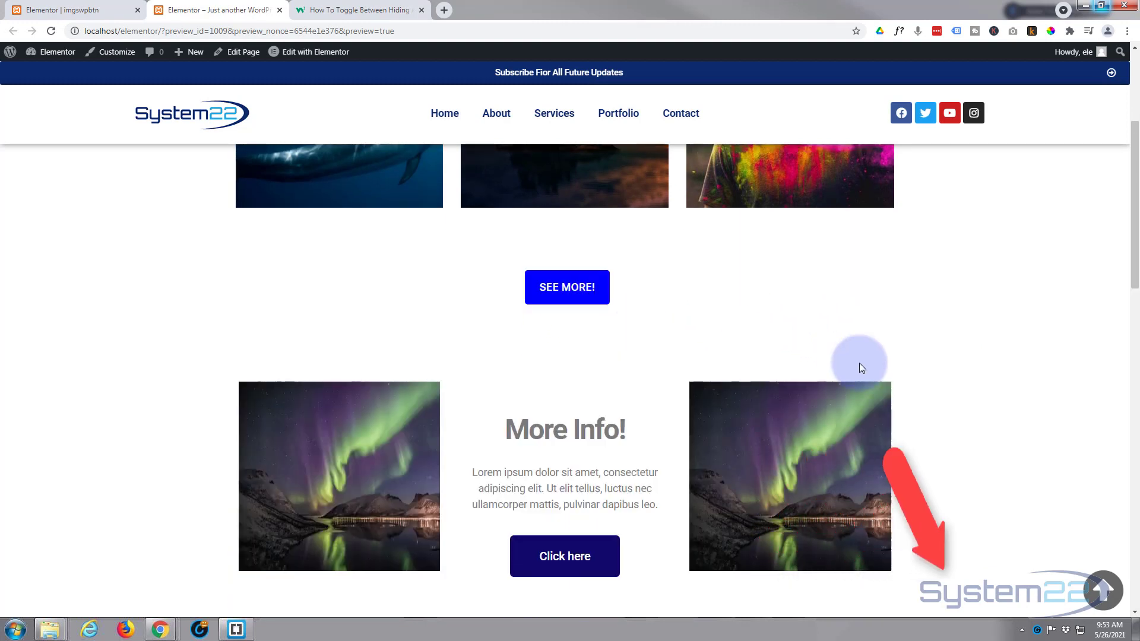
pyautogui.scroll(-1, 946, 396)
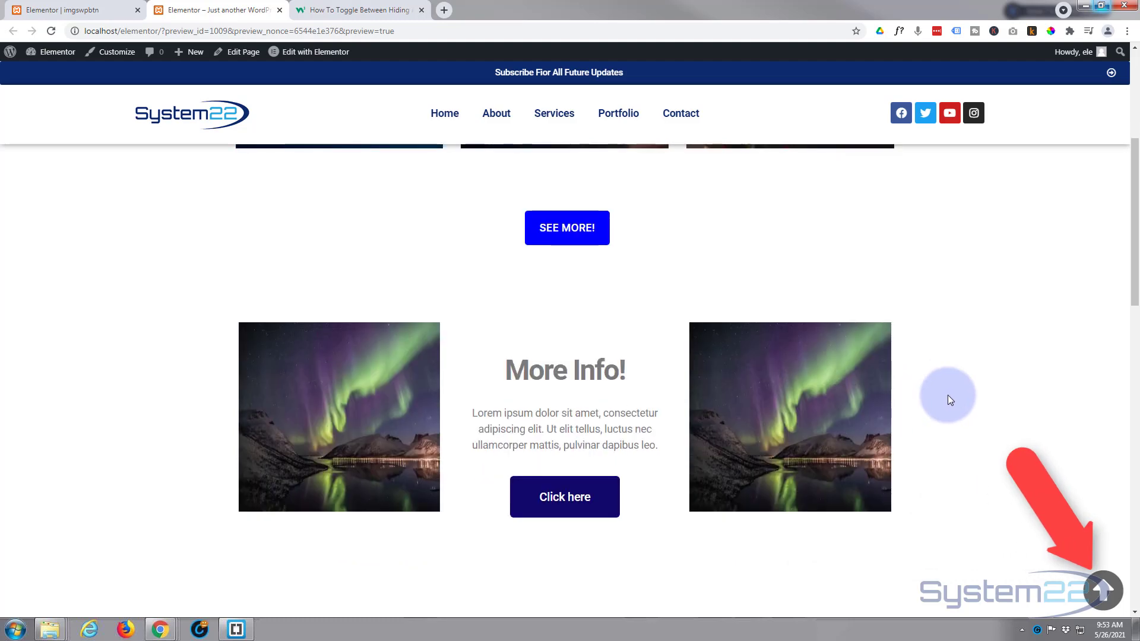
pyautogui.scroll(-1, 948, 399)
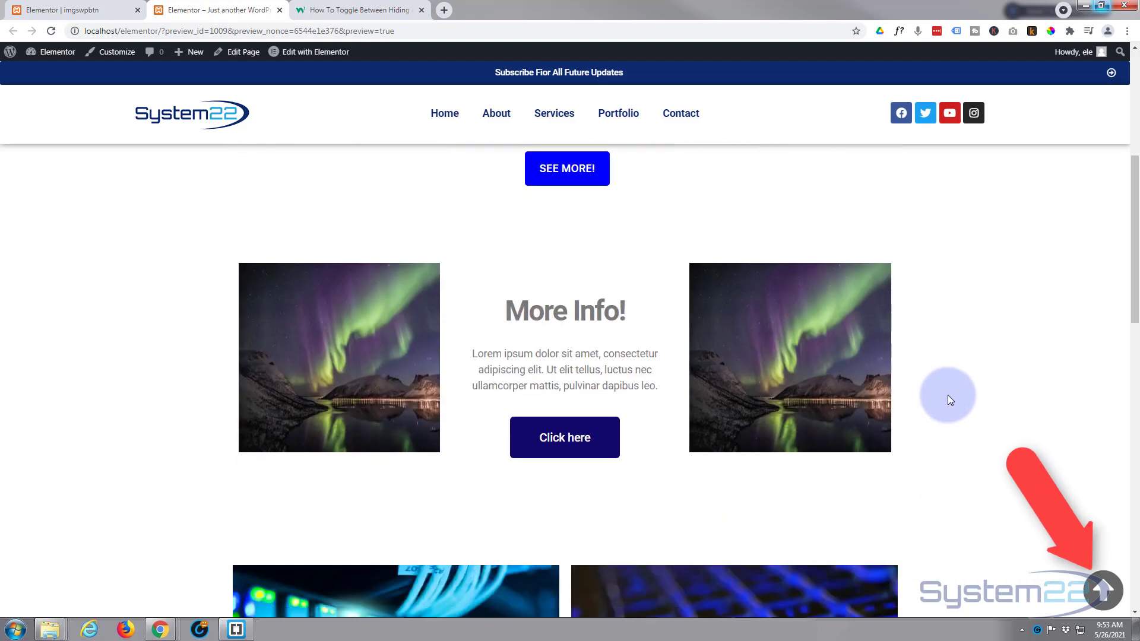
pyautogui.click(565, 184)
pyautogui.scroll(1, 599, 341)
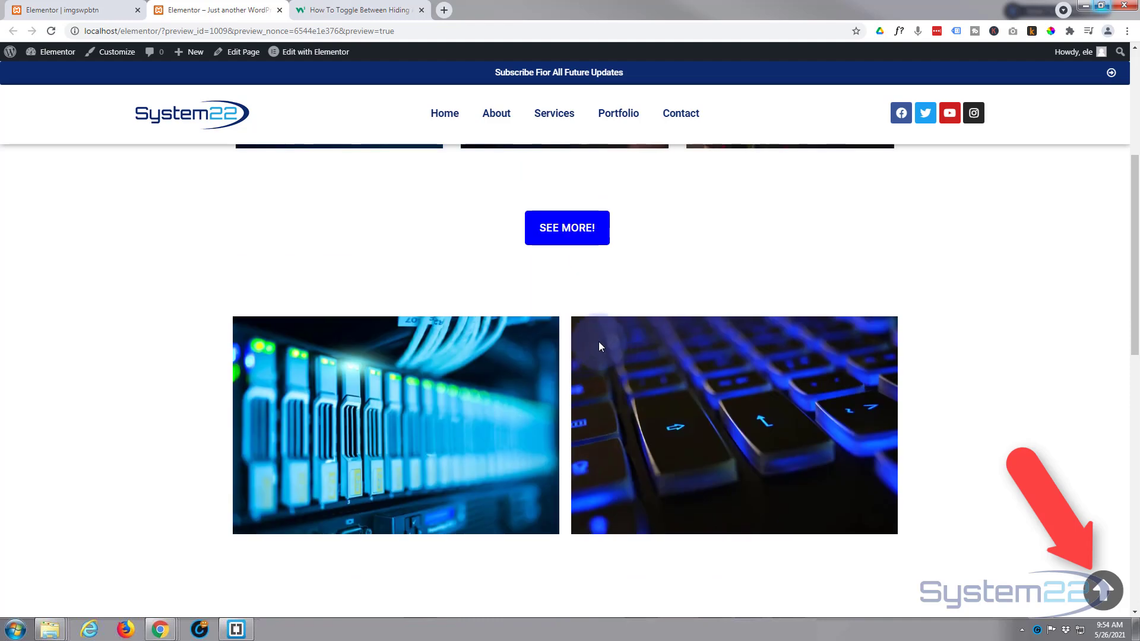
pyautogui.click(562, 236)
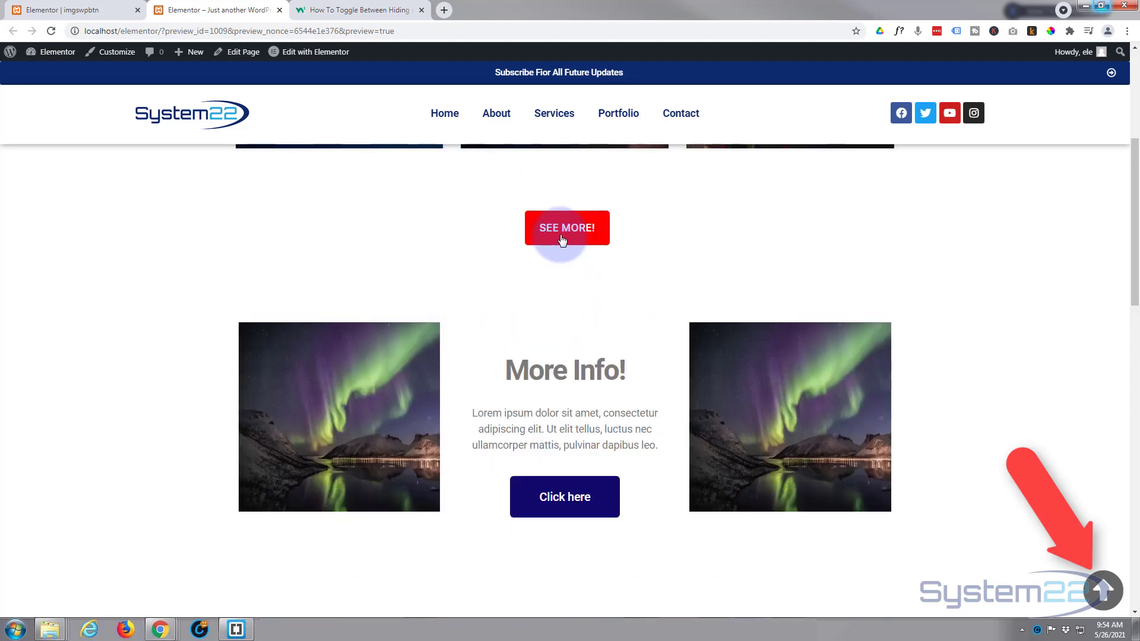
pyautogui.click(563, 239)
pyautogui.click(563, 239)
pyautogui.click(562, 238)
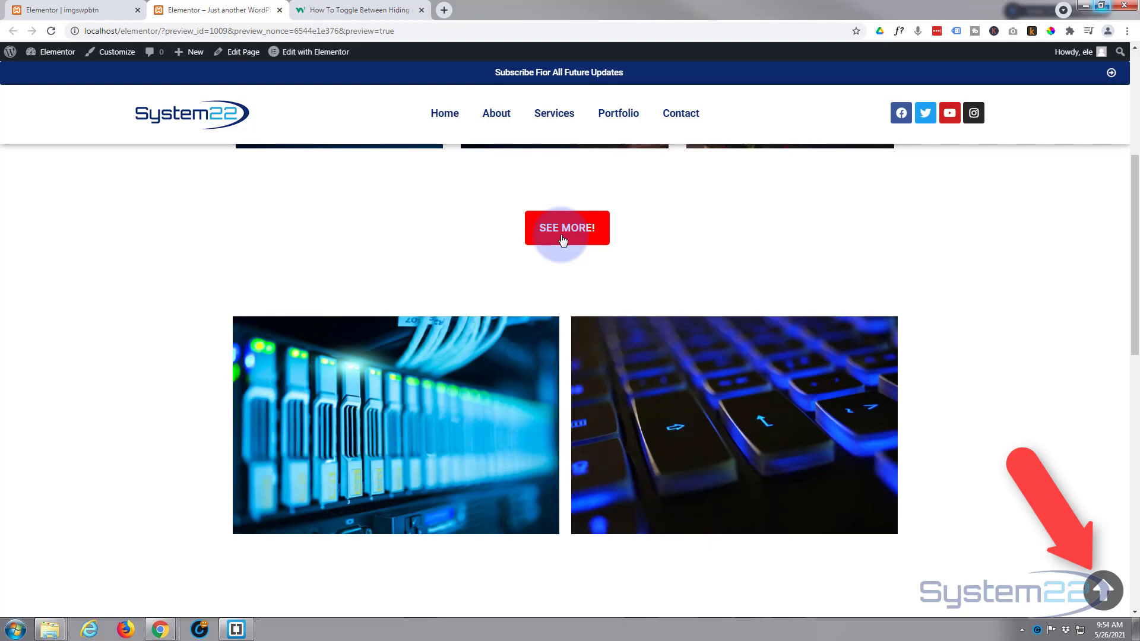
pyautogui.click(563, 238)
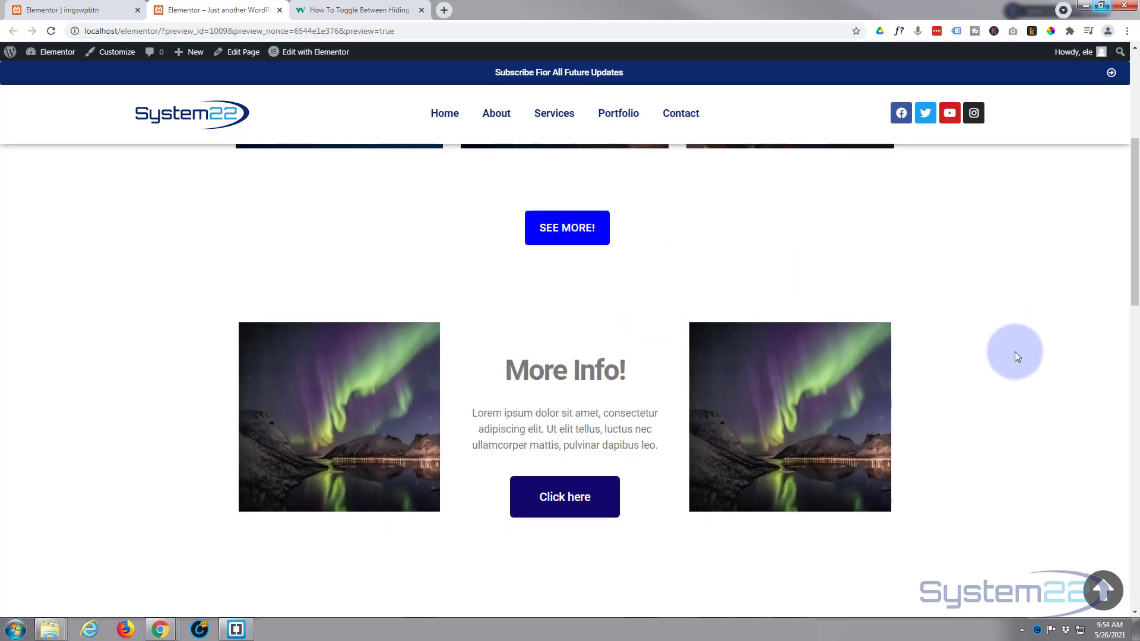
pyautogui.scroll(-2, 1004, 358)
pyautogui.scroll(4, 1003, 357)
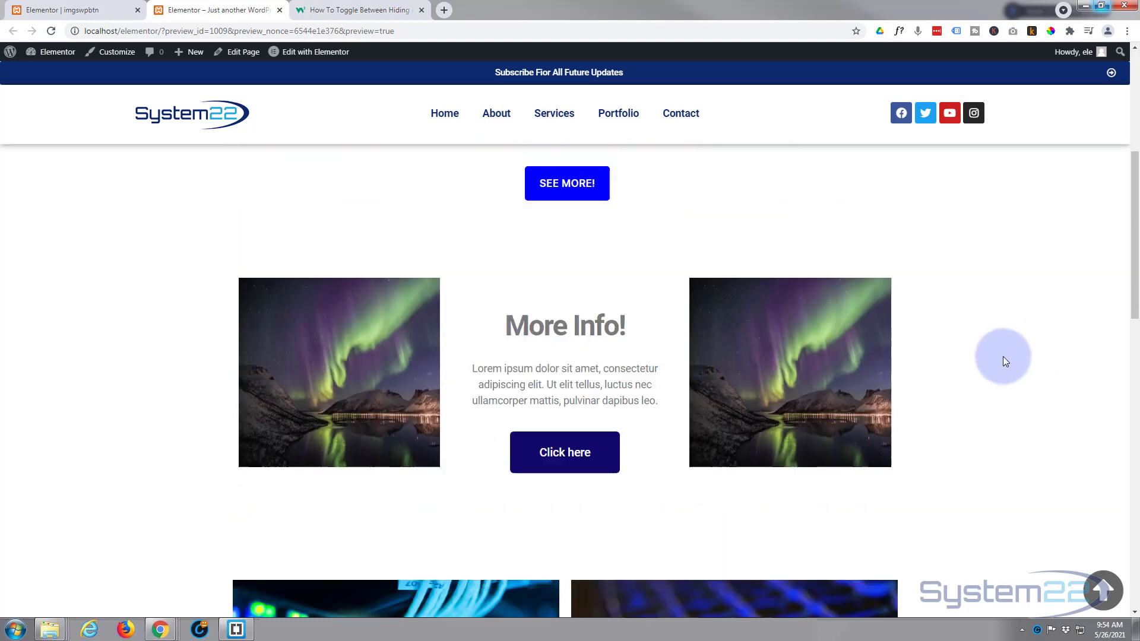
pyautogui.scroll(2, 1003, 362)
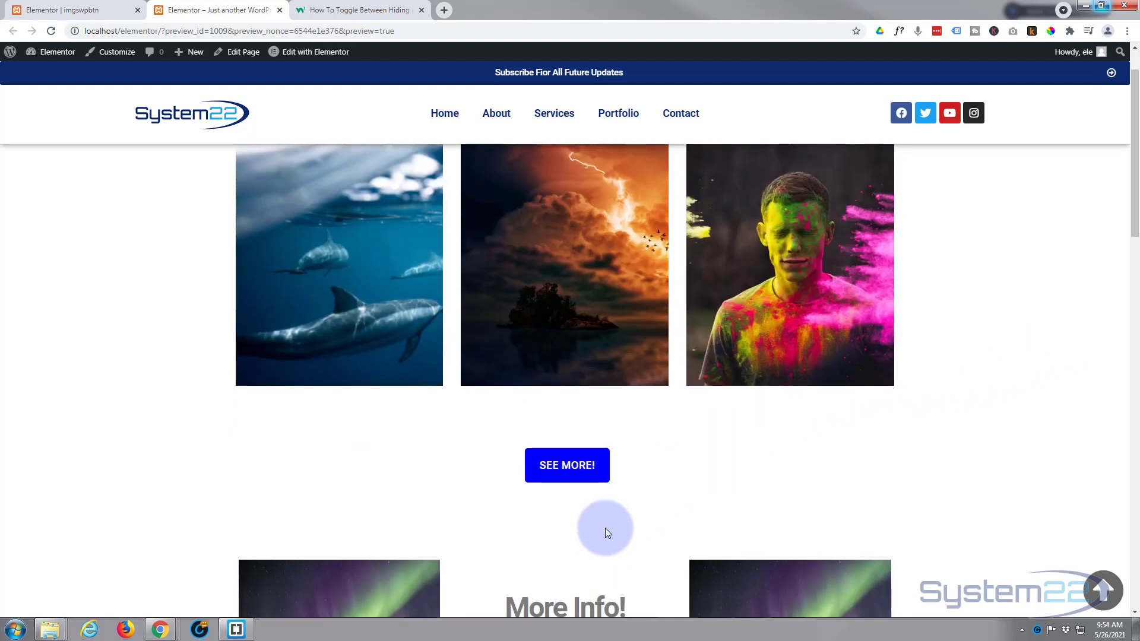
pyautogui.click(558, 475)
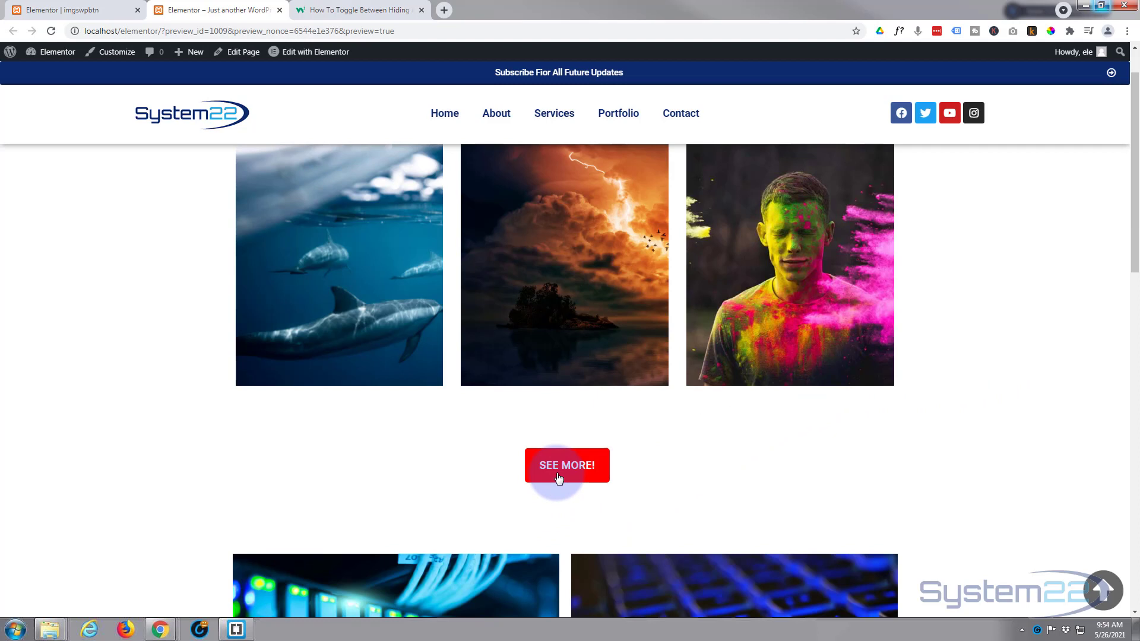
pyautogui.click(558, 475)
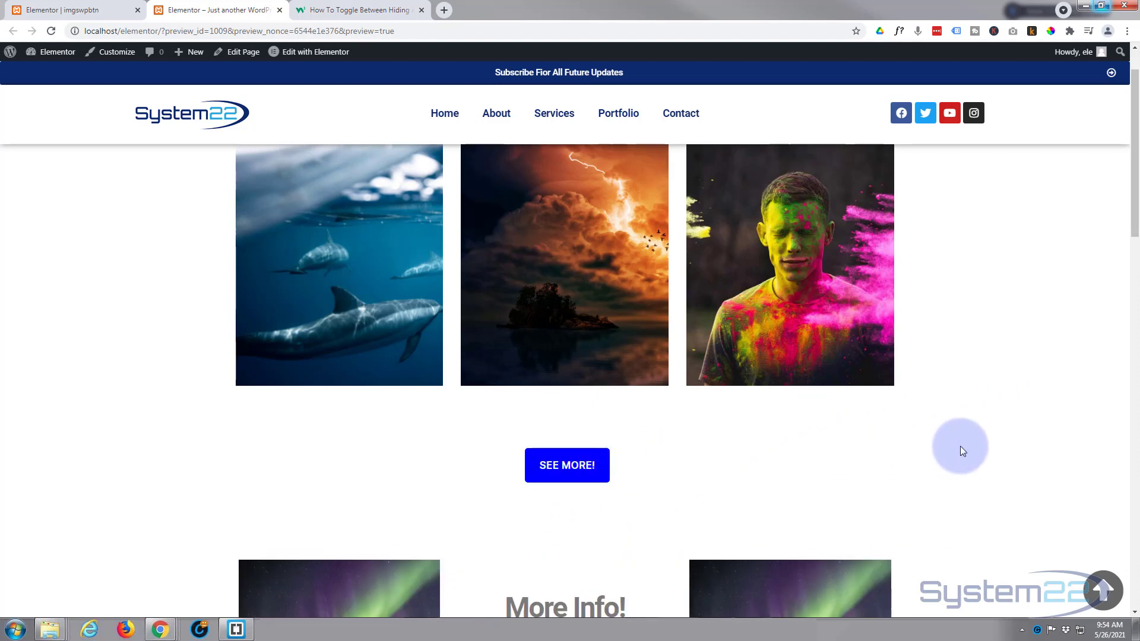
pyautogui.scroll(-2, 960, 443)
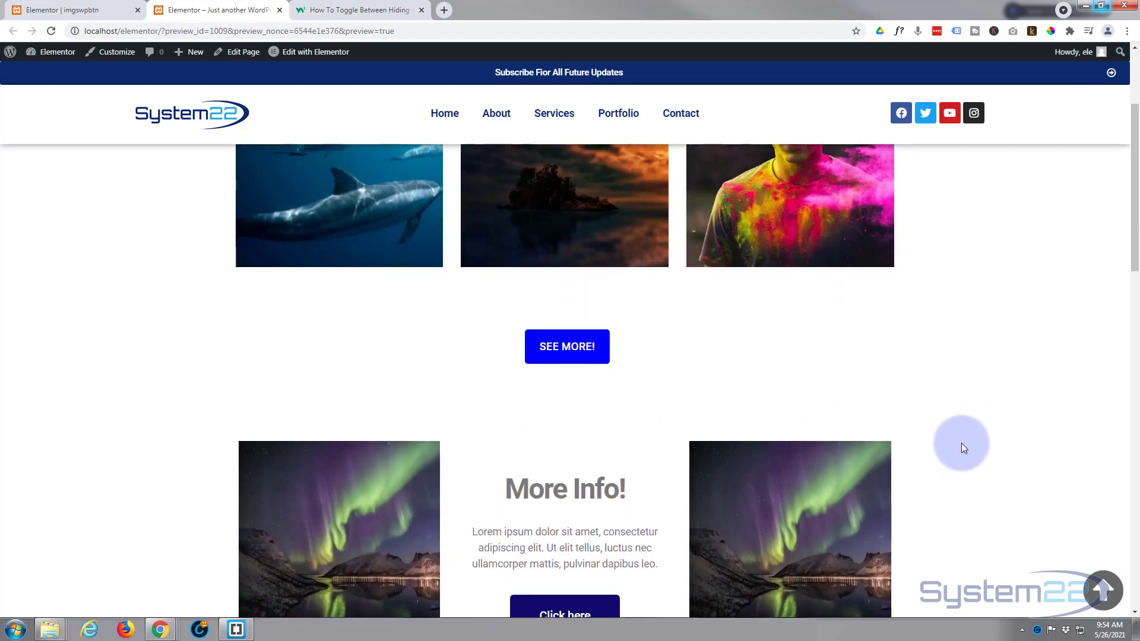
pyautogui.scroll(-1, 961, 443)
pyautogui.scroll(-1, 961, 443)
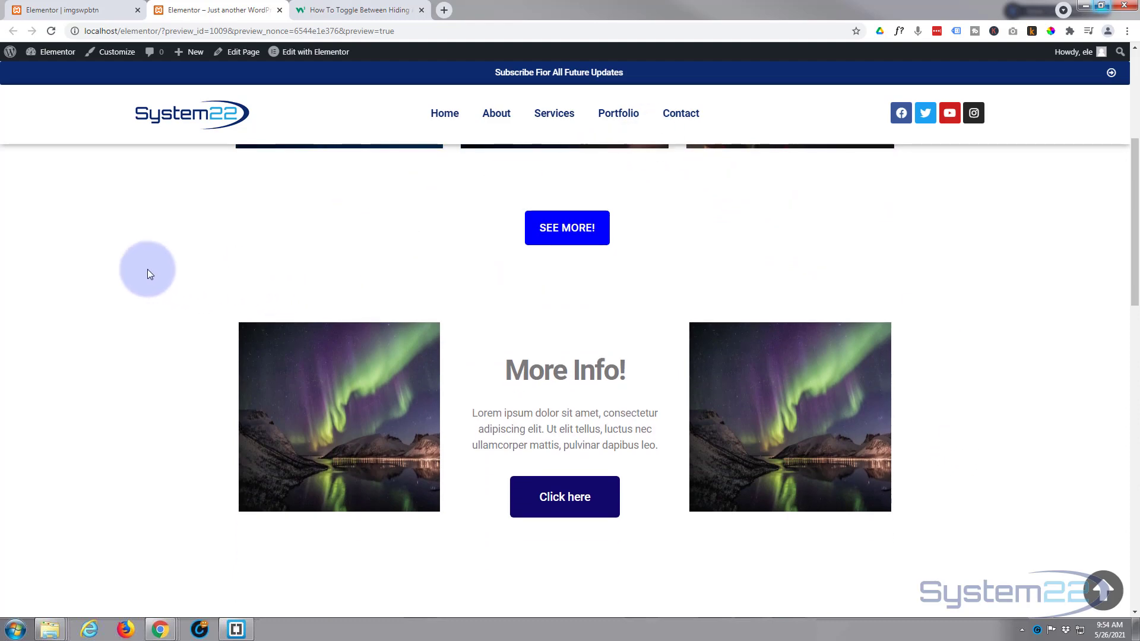
# - Select the Click Me button code line in the W3Schools hide/show example and return to the Elementor editor
pyautogui.click(355, 10)
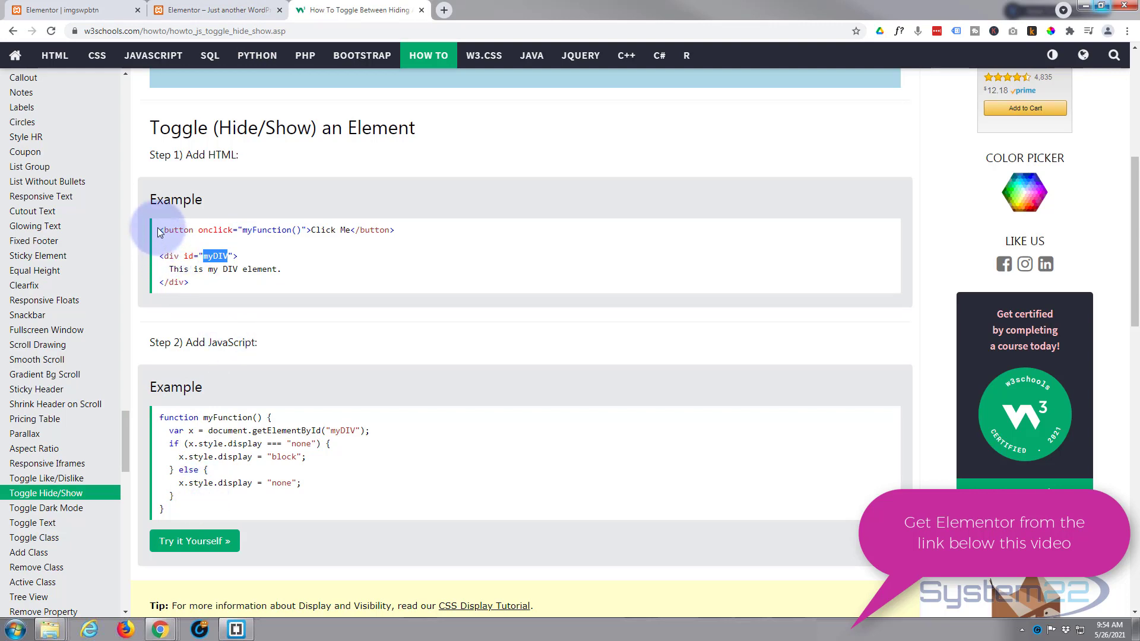
pyautogui.moveTo(159, 230); pyautogui.dragTo(389, 230)
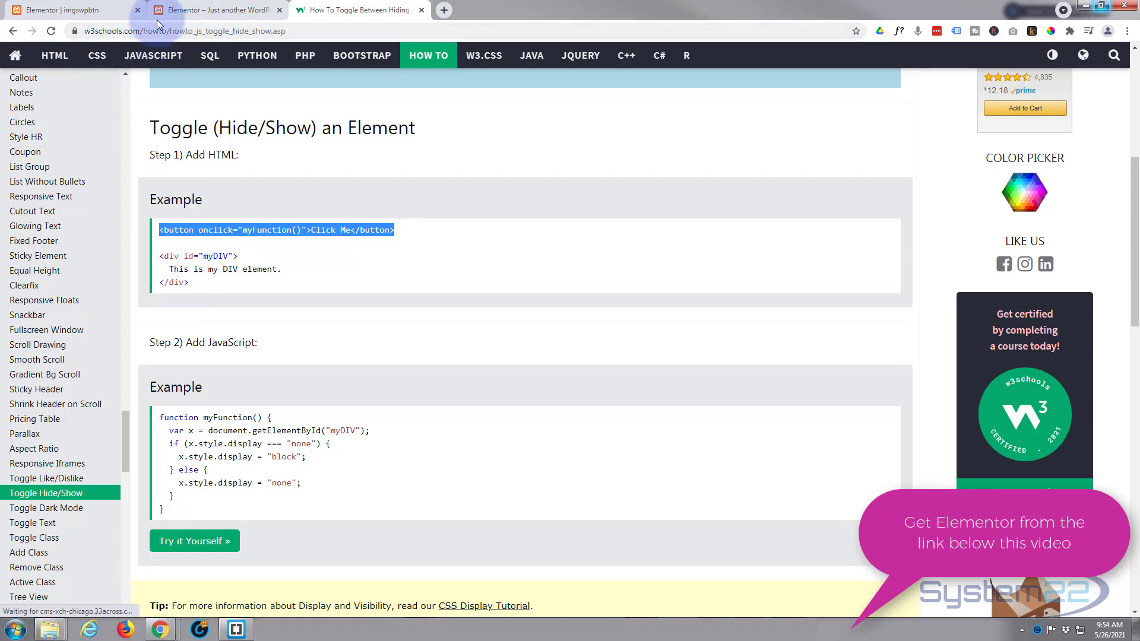
pyautogui.click(90, 12)
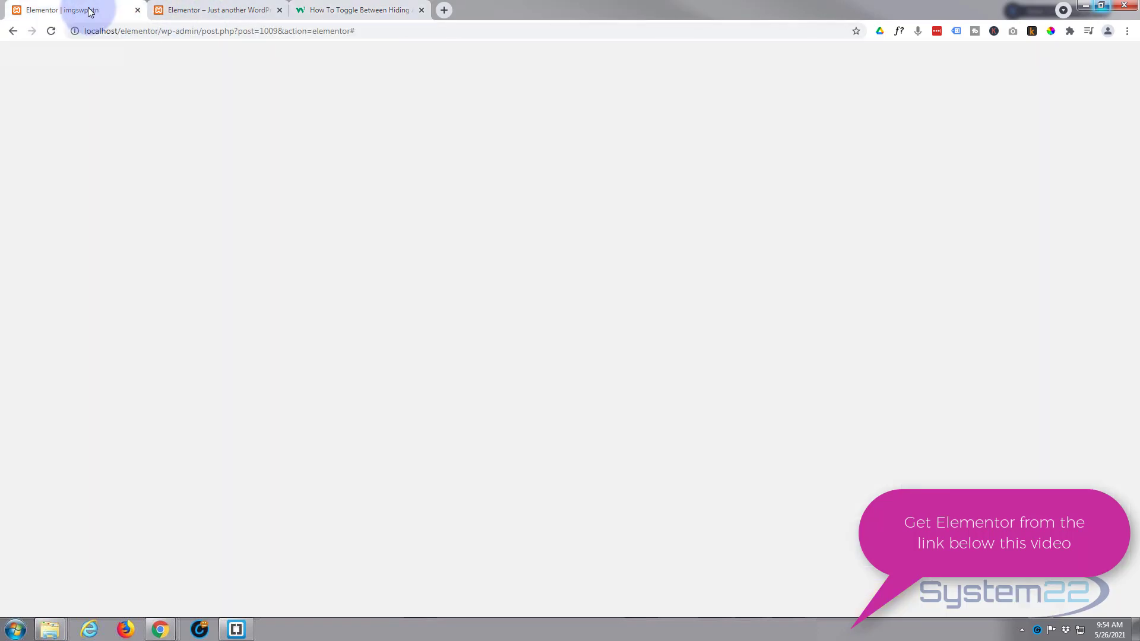
# - Insert an empty section between the server and keyboard image row and the sunset and aurora image row
pyautogui.scroll(2, 482, 383)
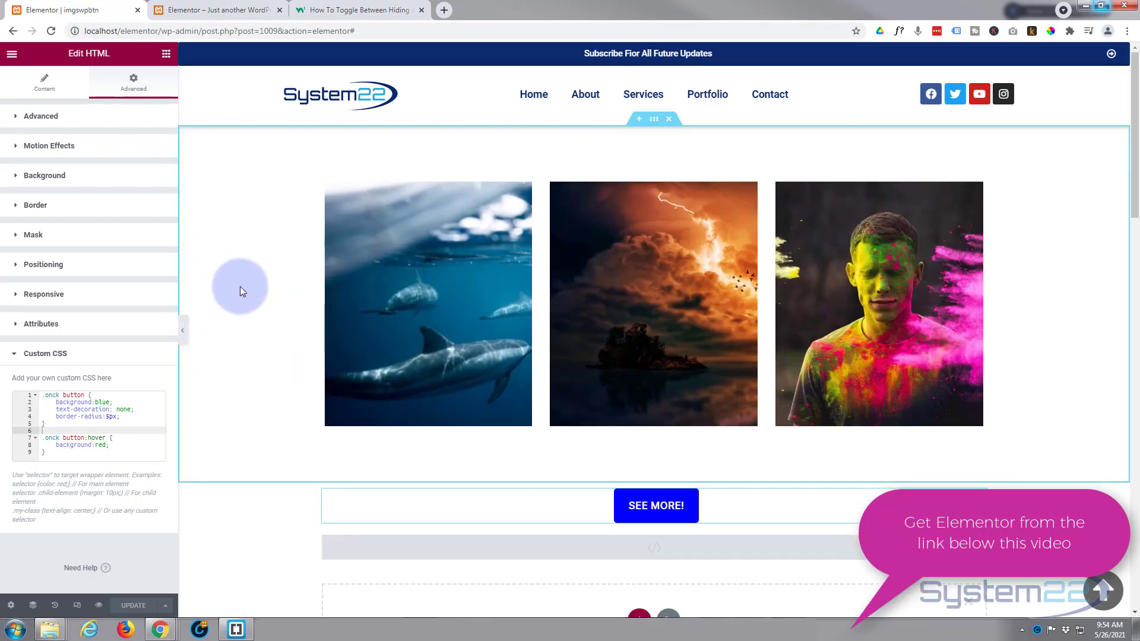
pyautogui.scroll(-4, 240, 286)
pyautogui.scroll(-5, 240, 287)
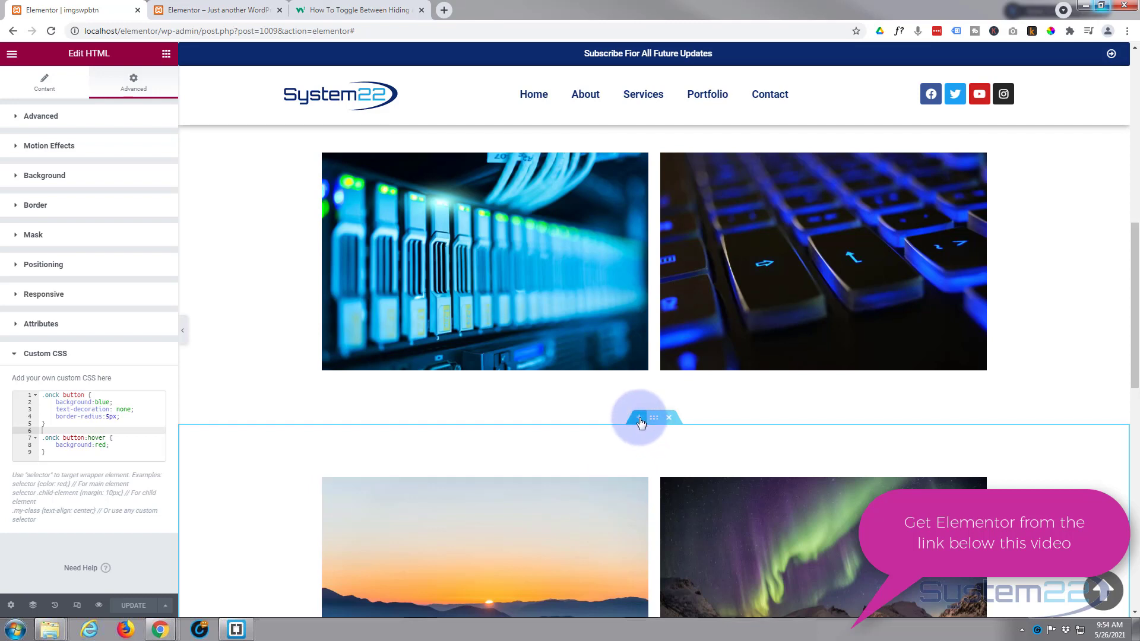
pyautogui.click(639, 419)
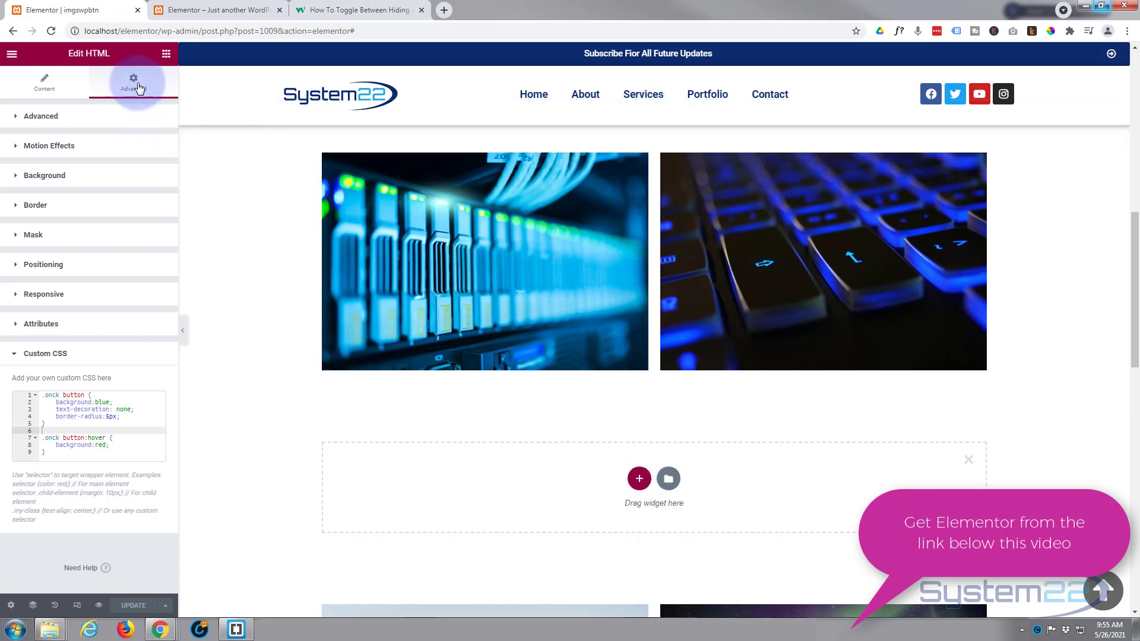
# - Place an HTML widget in the new empty section
pyautogui.click(167, 55)
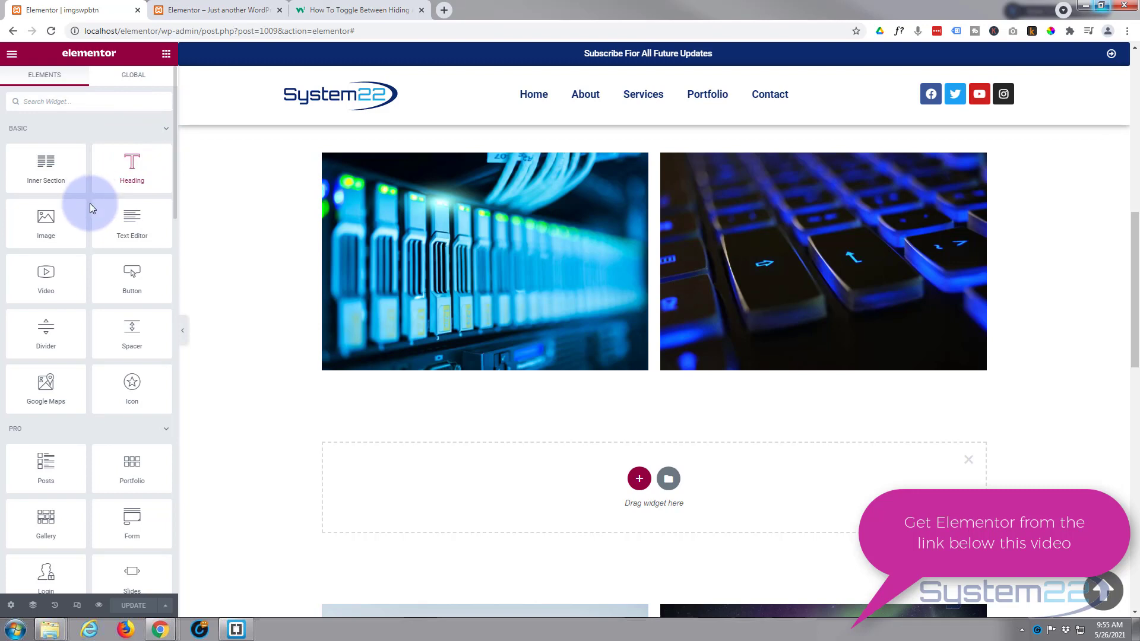
pyautogui.scroll(-9, 91, 211)
pyautogui.scroll(-10, 90, 211)
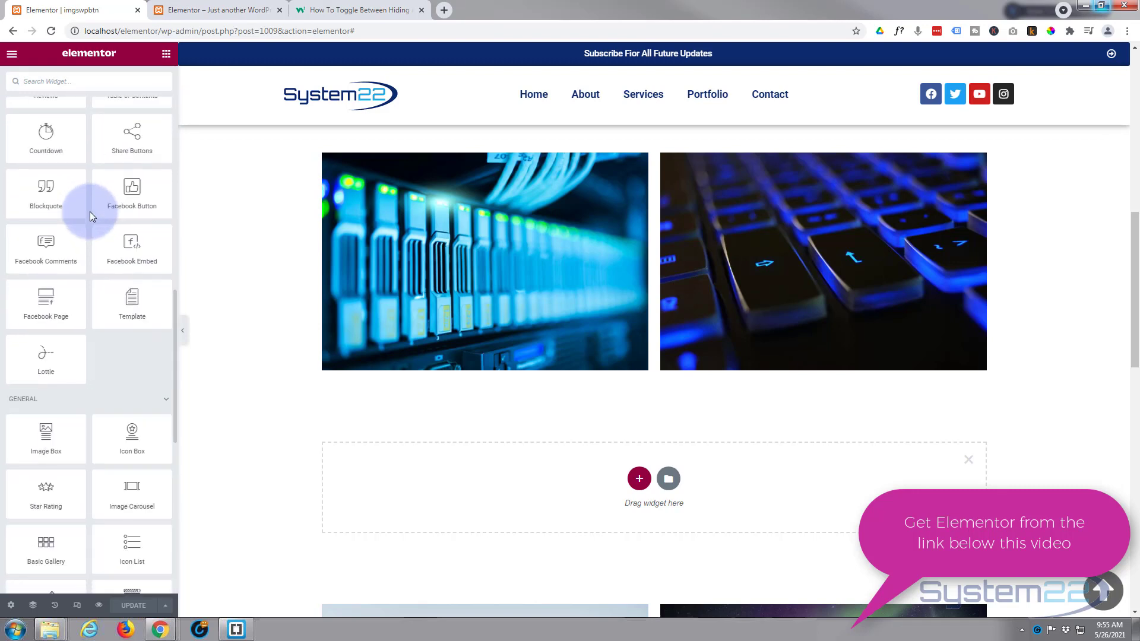
pyautogui.scroll(-1, 90, 212)
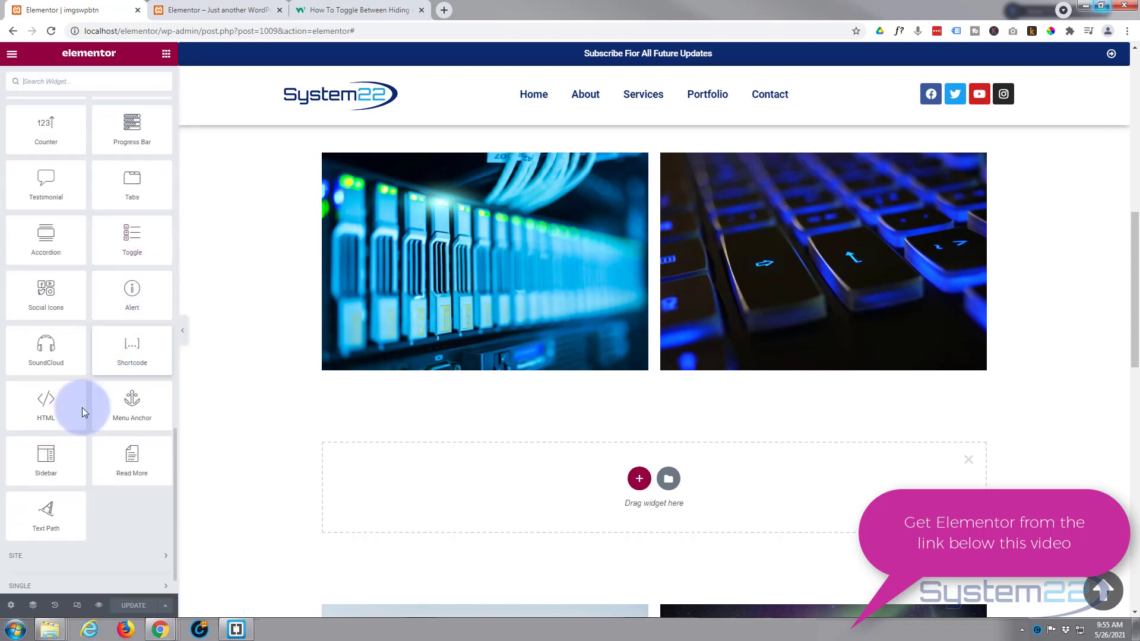
pyautogui.moveTo(48, 406); pyautogui.dragTo(647, 483)
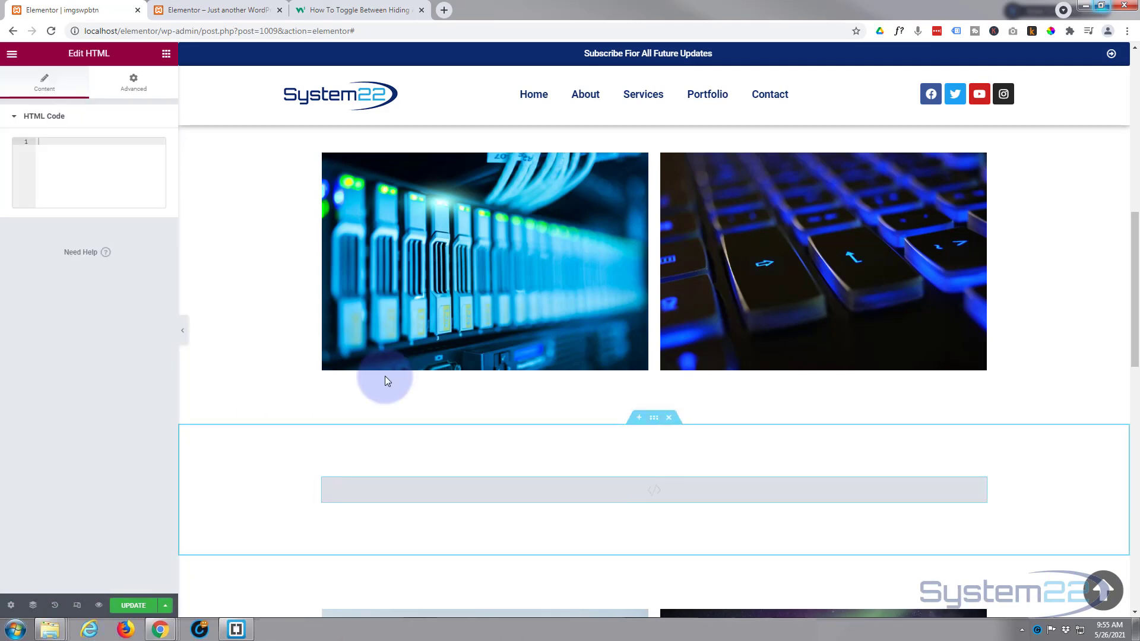
# - Copy the selected myFunction() button line from the W3Schools page into the HTML widget's code in Elementor
pyautogui.click(356, 10)
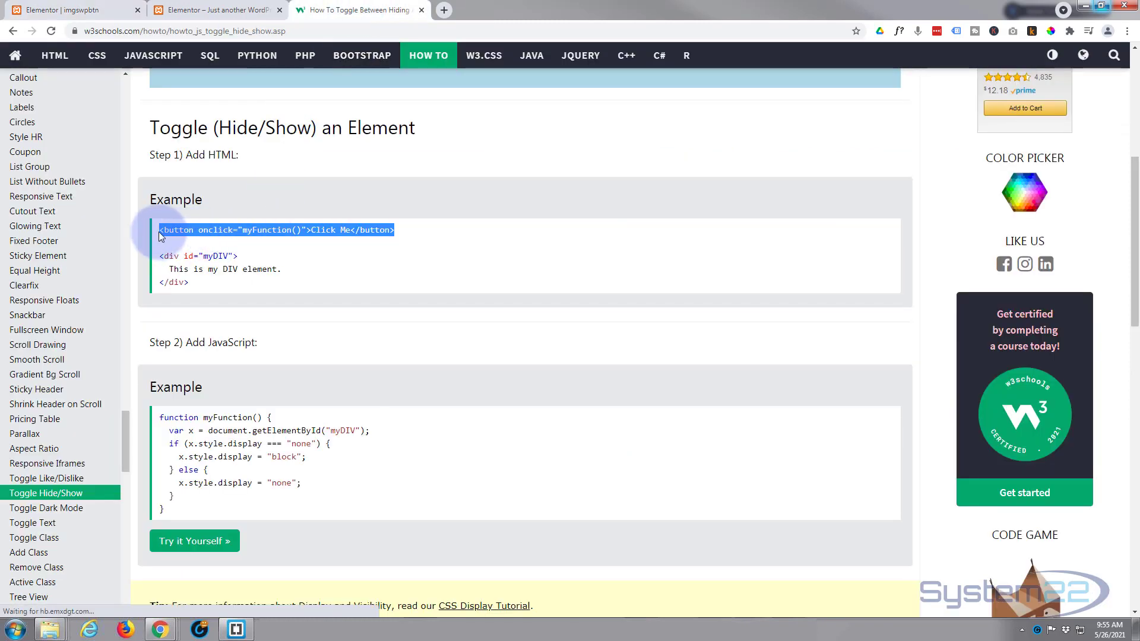
pyautogui.rightClick(259, 230)
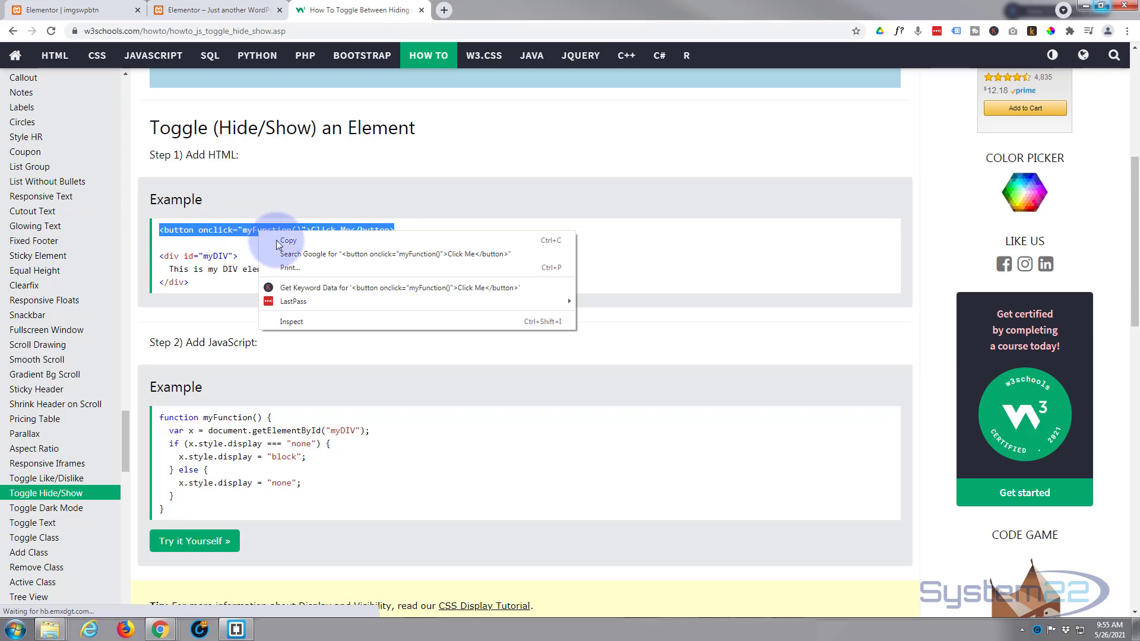
pyautogui.click(276, 239)
pyautogui.click(114, 21)
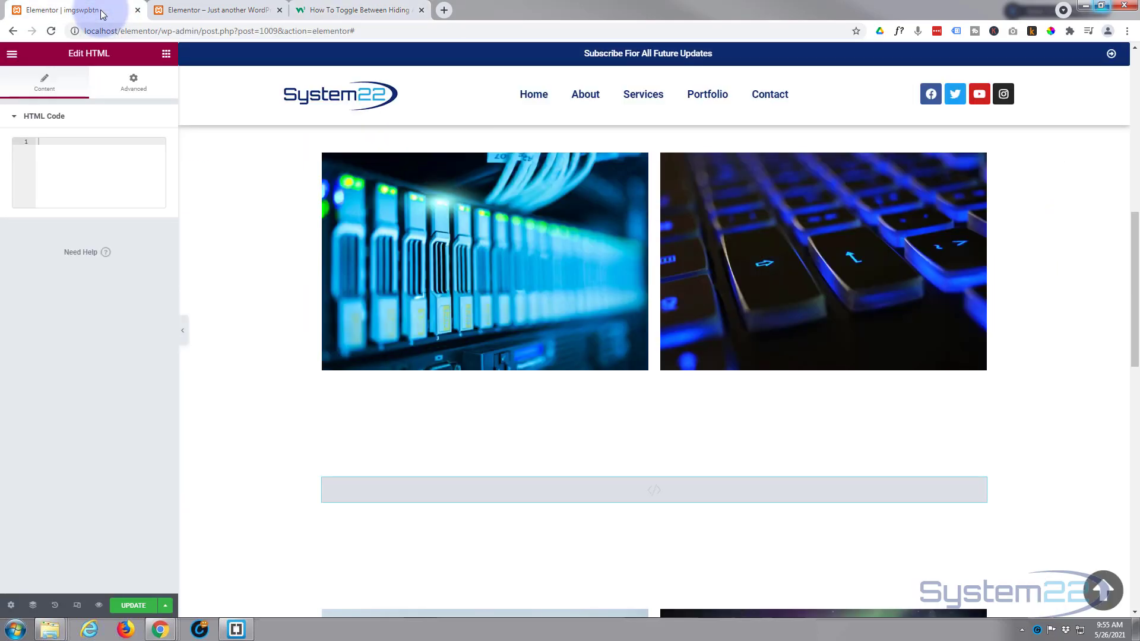
pyautogui.click(53, 140)
pyautogui.hotkey('ctrl', 'v')
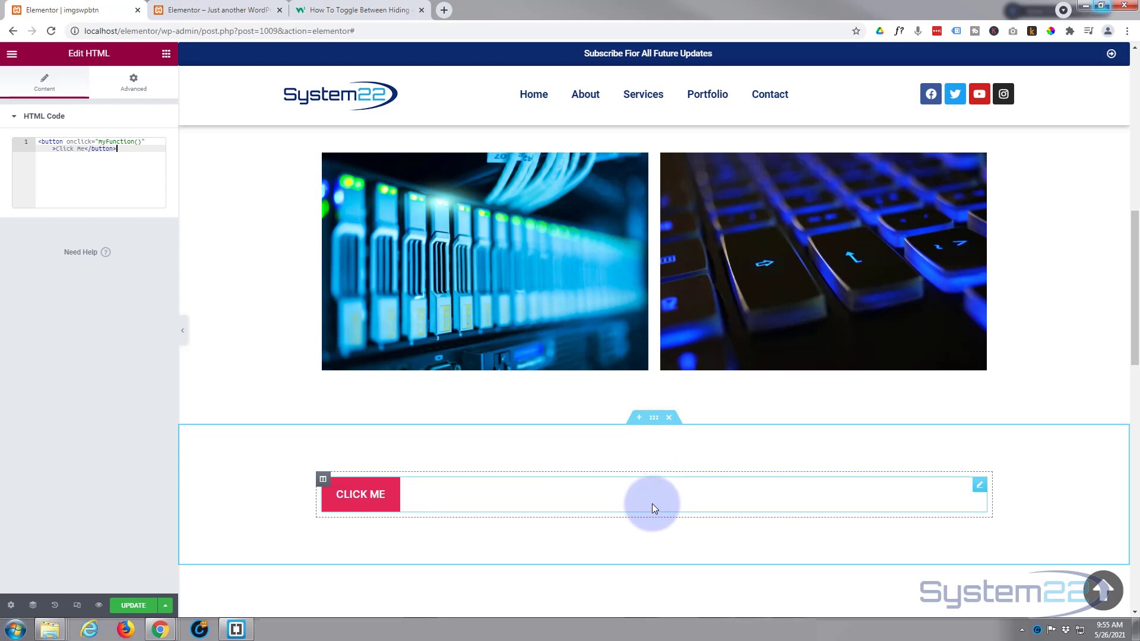
# - Unlink the HTML widget's margins in percent, setting the left margin to 40 and the other sides to 0
pyautogui.click(124, 93)
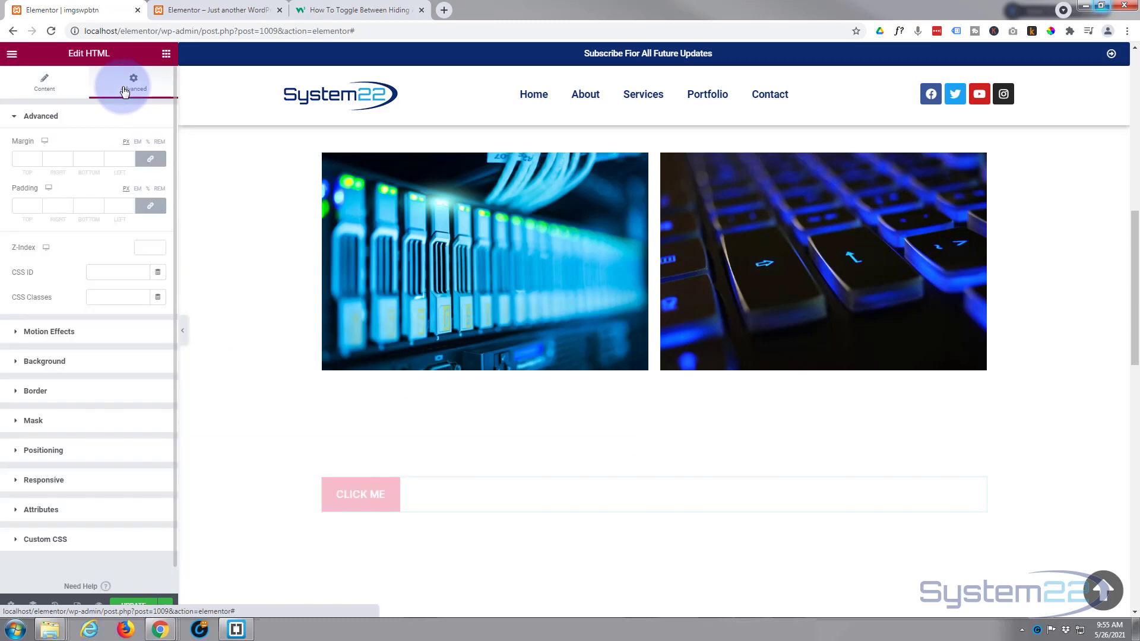
pyautogui.click(27, 159)
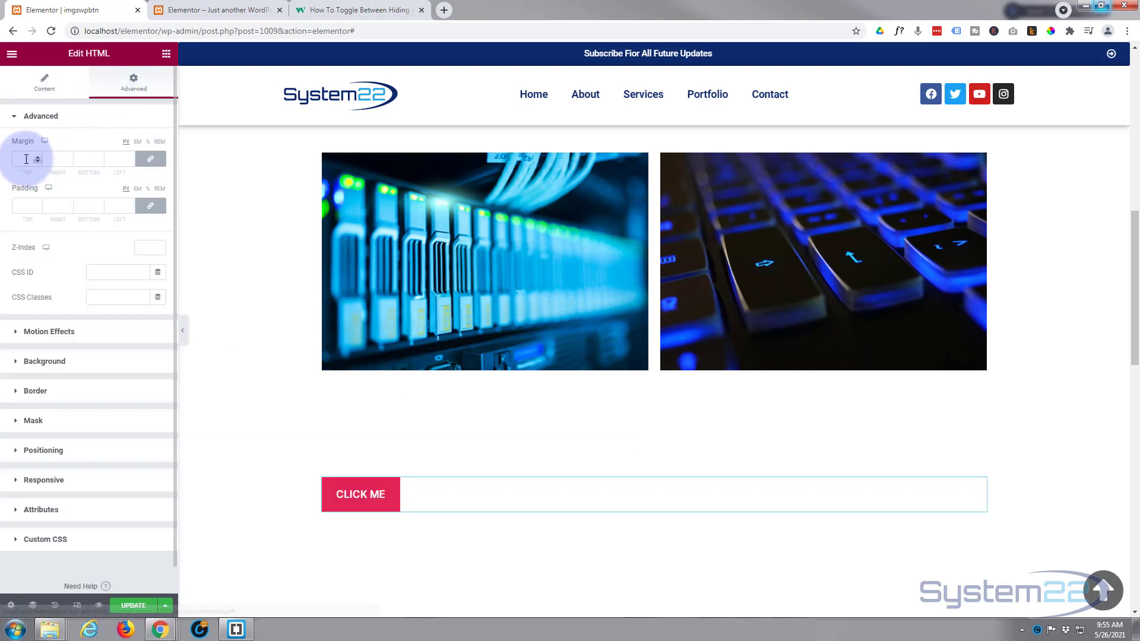
pyautogui.click(152, 162)
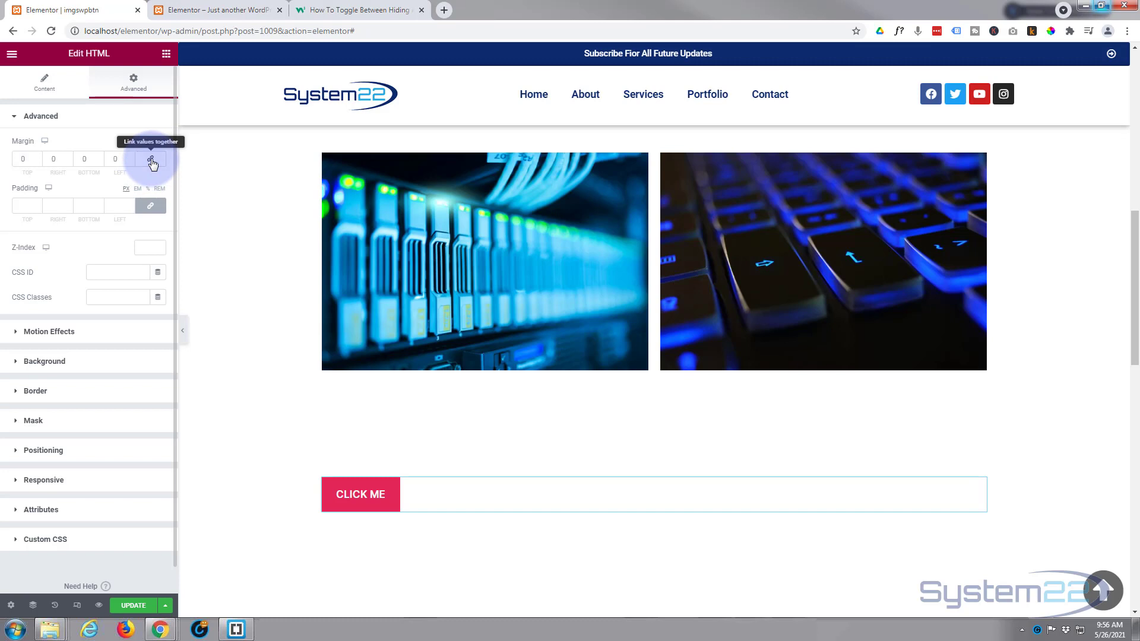
pyautogui.click(113, 159)
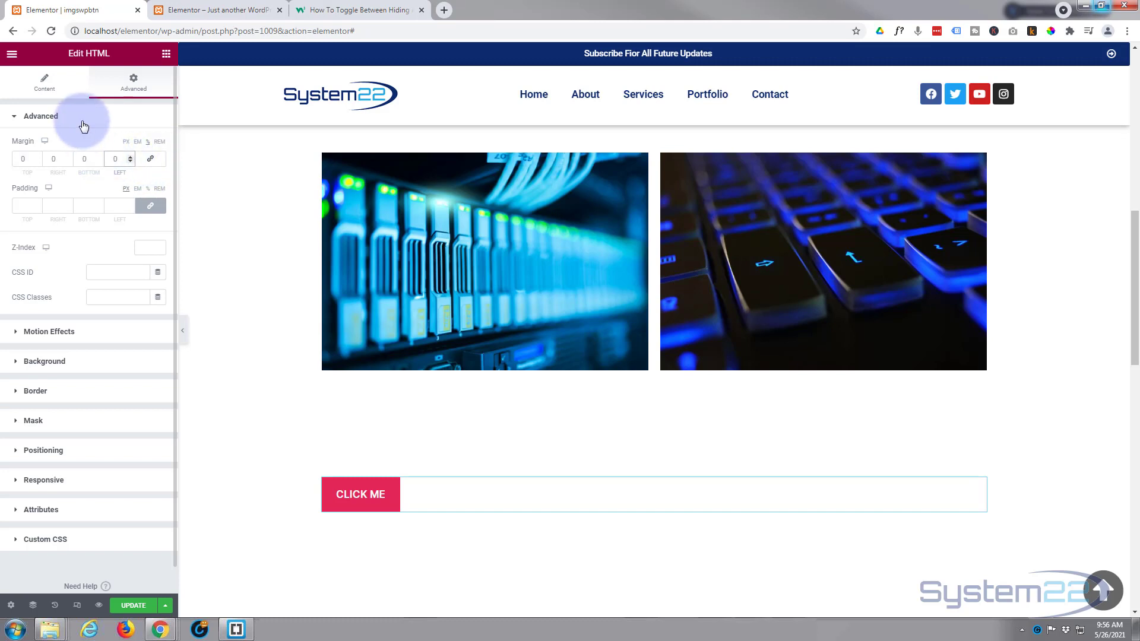
pyautogui.write('4')
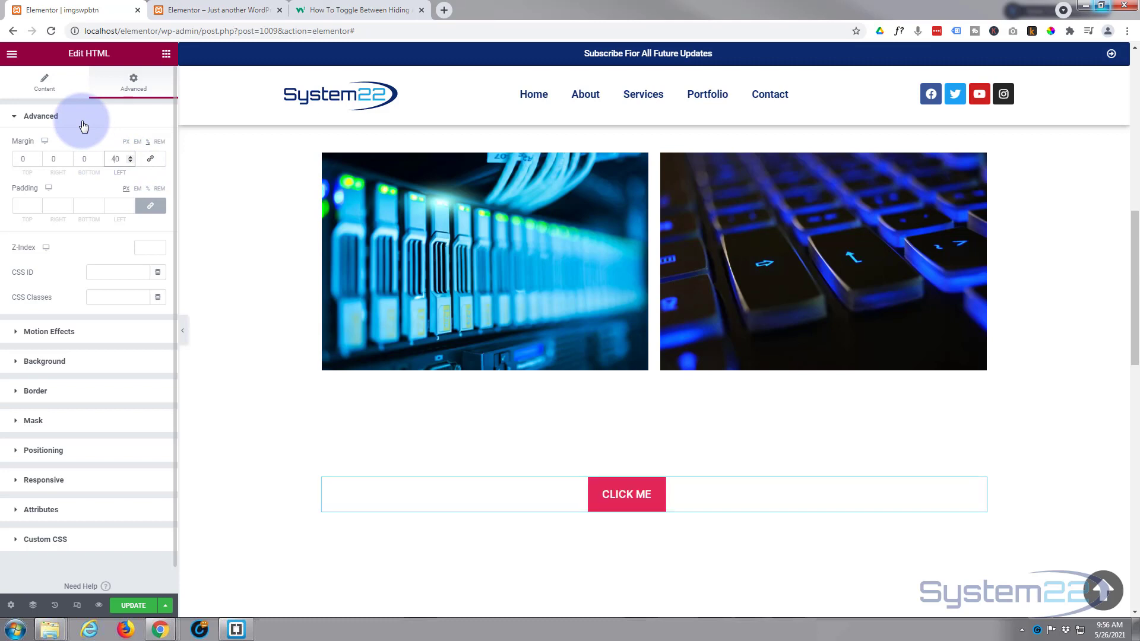
# - Raise the HTML widget's desktop left margin to 44 percent to centre the CLICK ME button
pyautogui.click(131, 157)
pyautogui.click(130, 157)
pyautogui.click(131, 157)
pyautogui.click(131, 157)
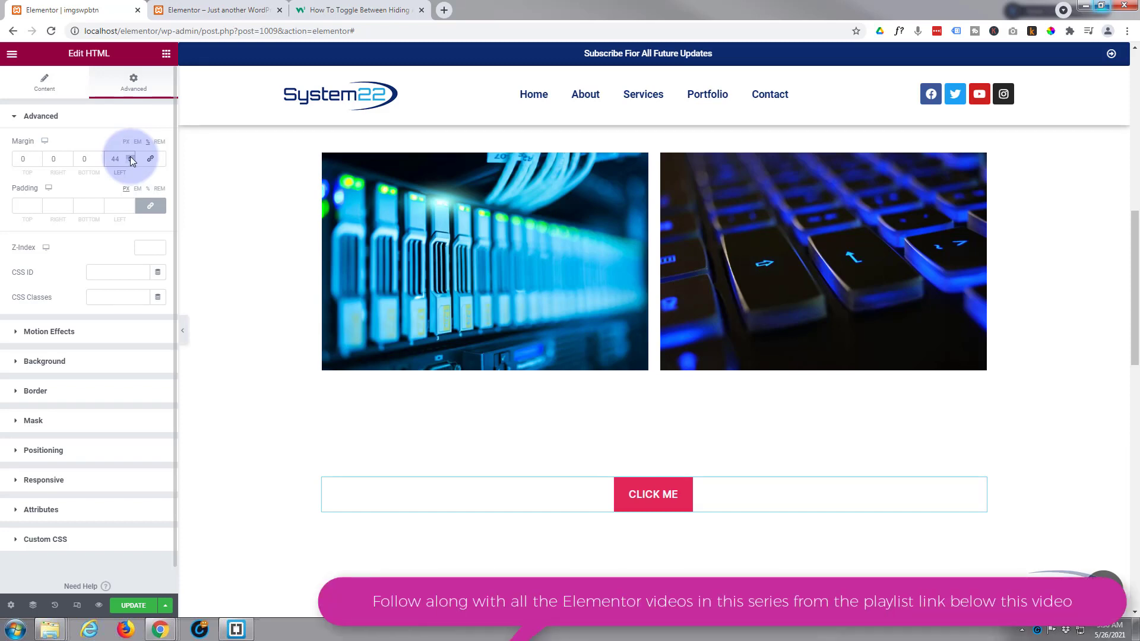
# - In the tablet view, set the HTML widget's left margin to 42 percent with the other sides at 0
pyautogui.click(46, 157)
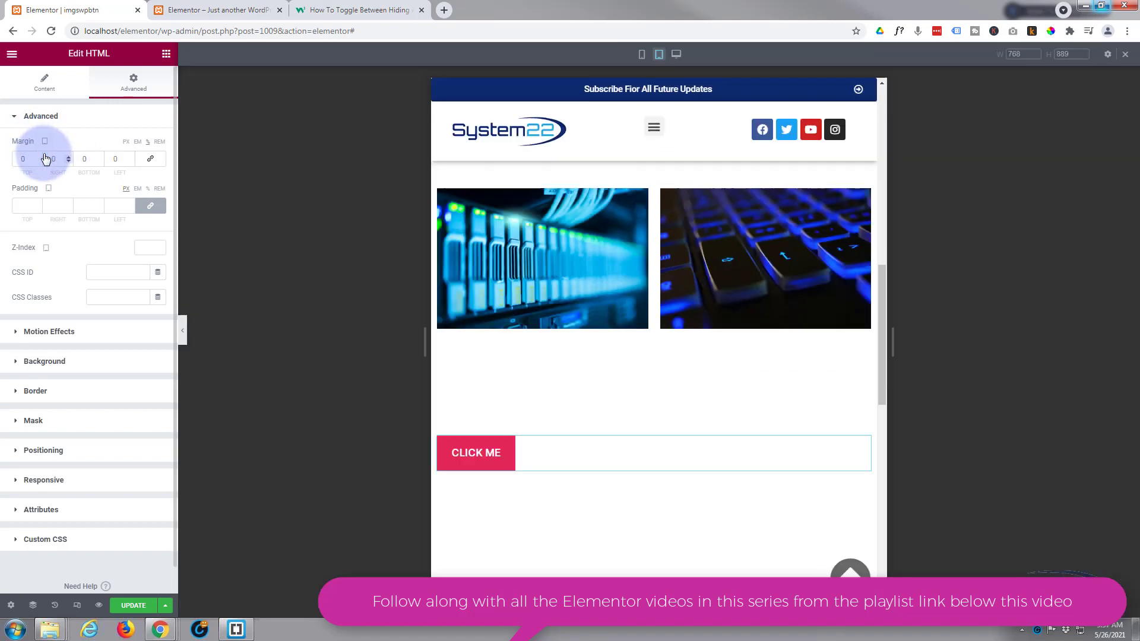
pyautogui.click(152, 162)
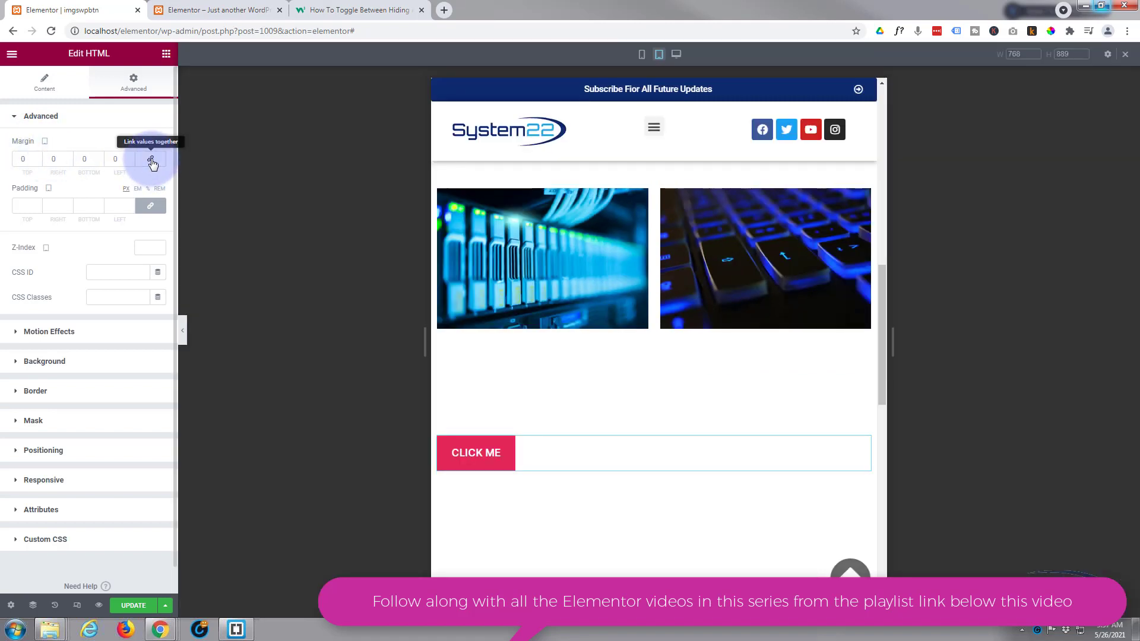
pyautogui.click(146, 162)
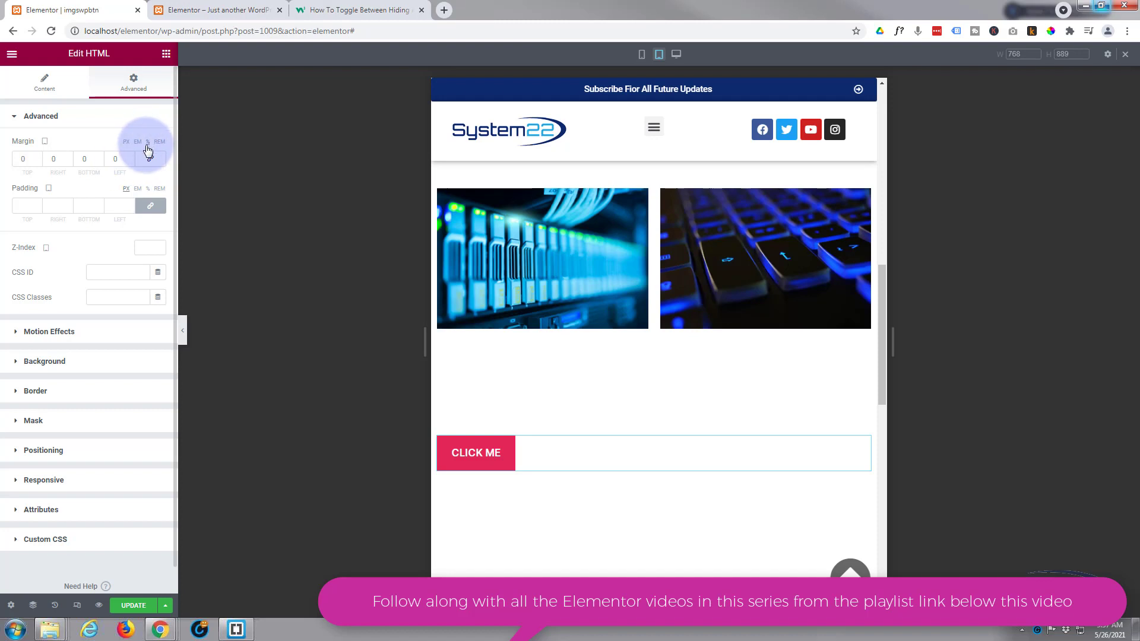
pyautogui.click(119, 161)
pyautogui.moveTo(120, 161); pyautogui.dragTo(111, 160)
pyautogui.write('42')
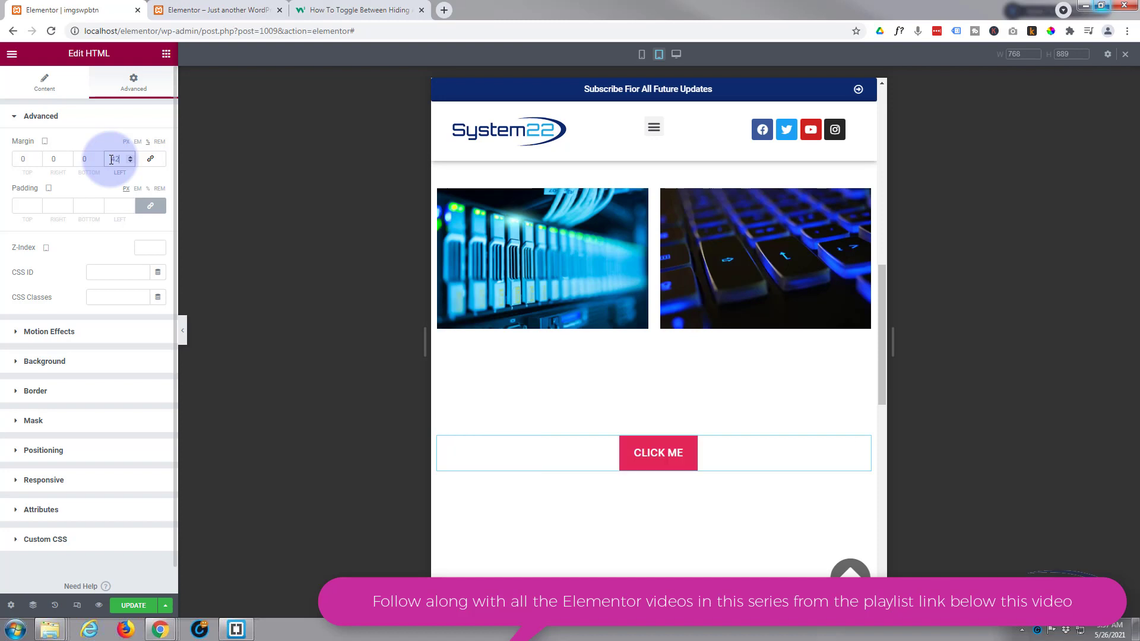
# - In the mobile view, unlink the HTML widget's margins in percent and set the left margin to 31, keeping the other sides at 0
pyautogui.click(45, 141)
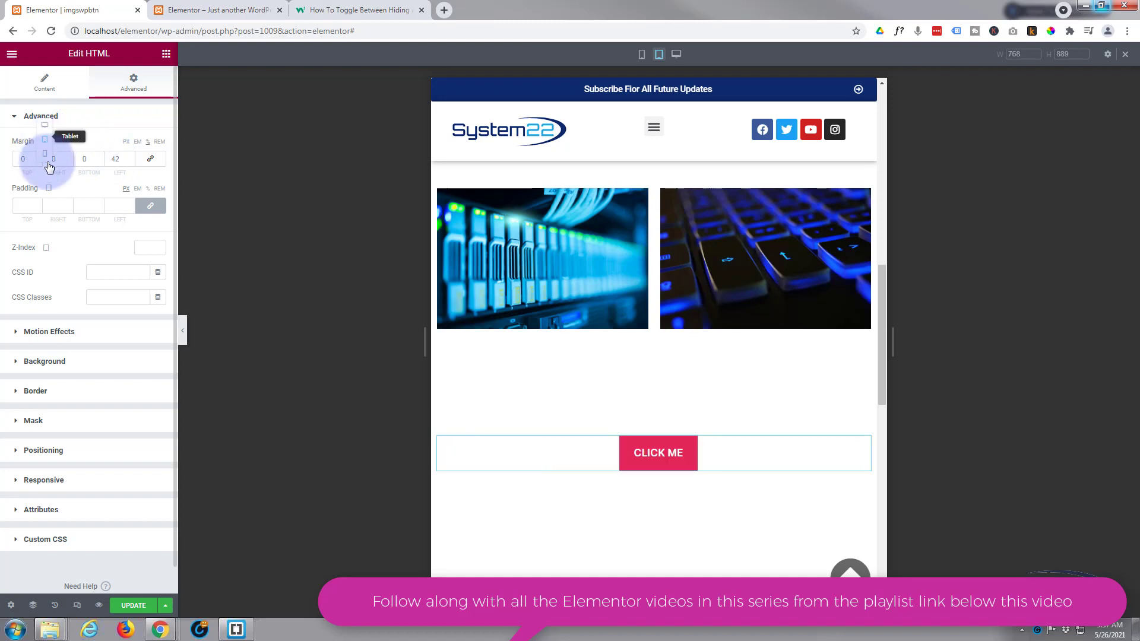
pyautogui.click(45, 154)
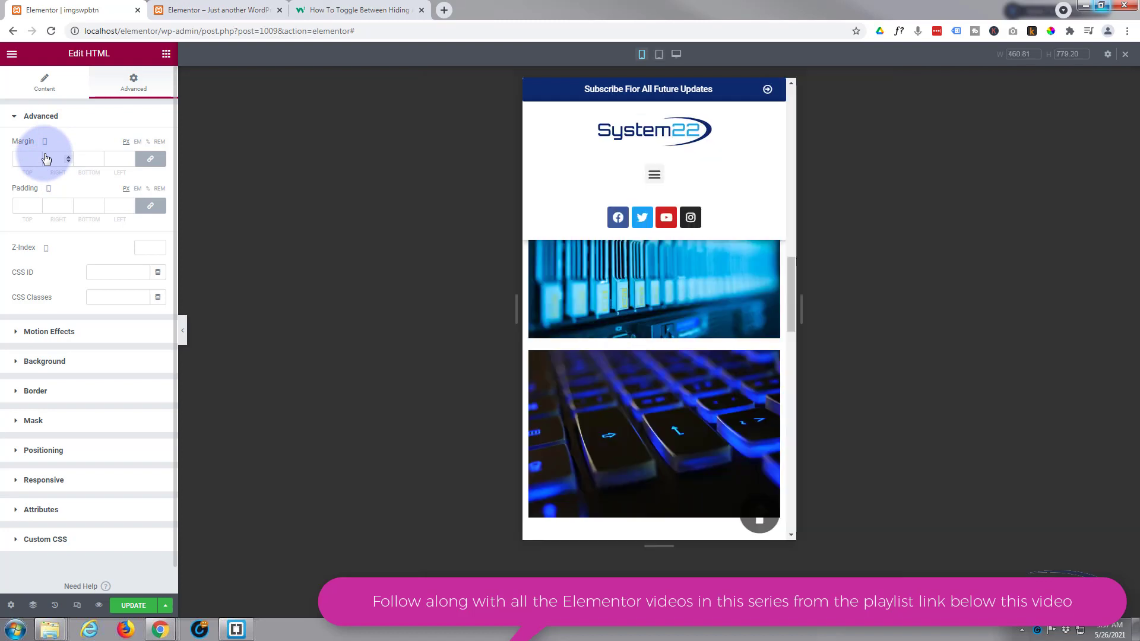
pyautogui.click(647, 288)
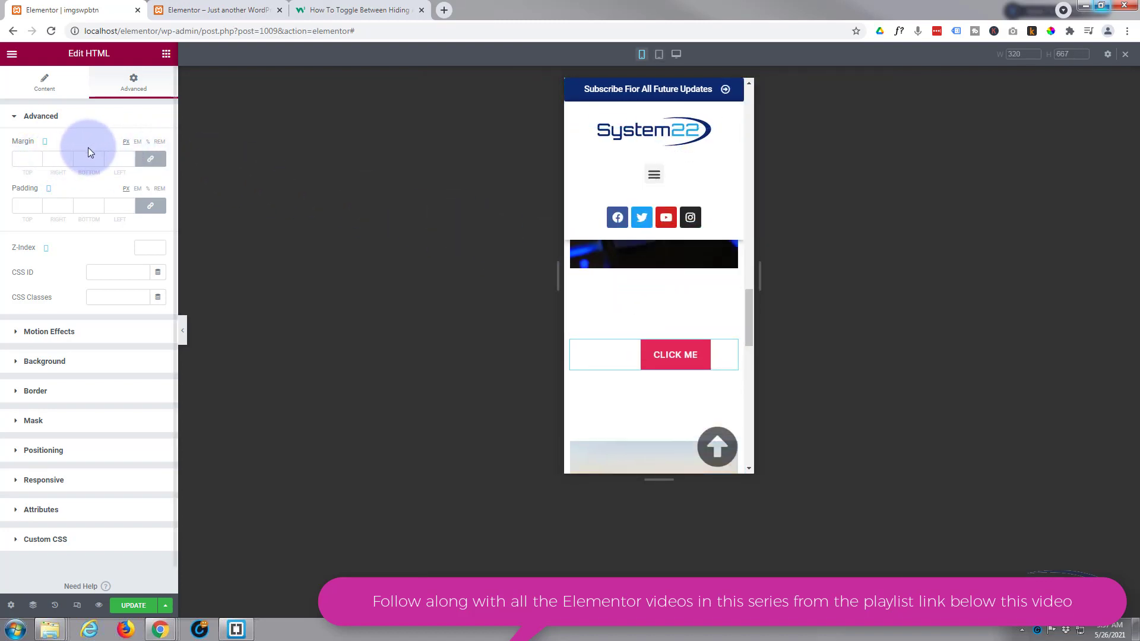
pyautogui.click(148, 141)
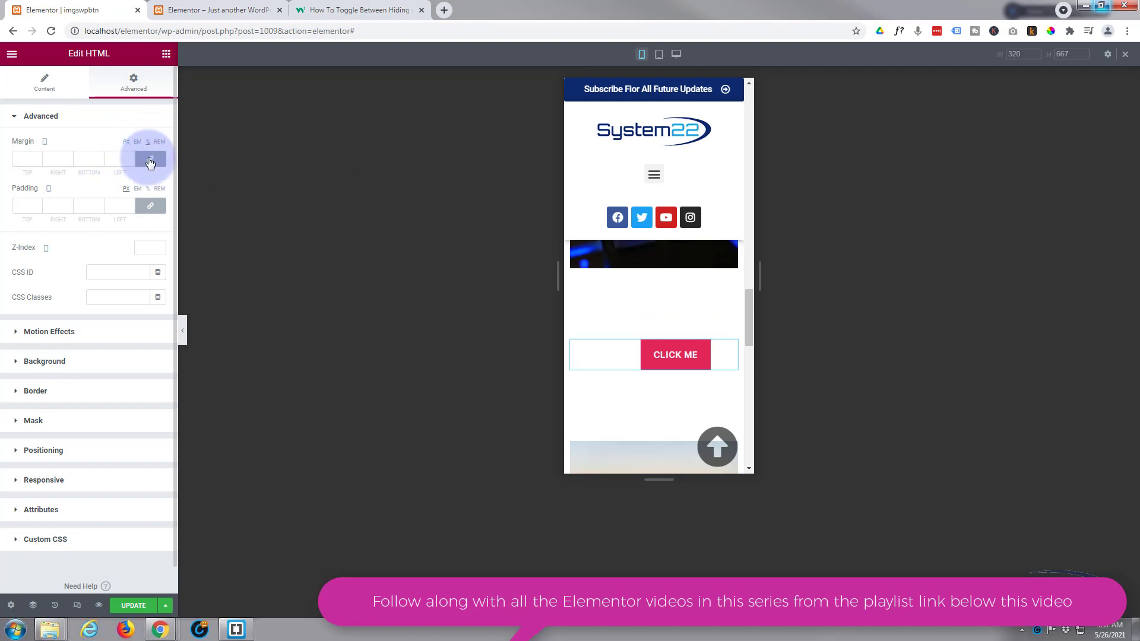
pyautogui.click(150, 159)
pyautogui.click(116, 158)
pyautogui.press('BackSpace')
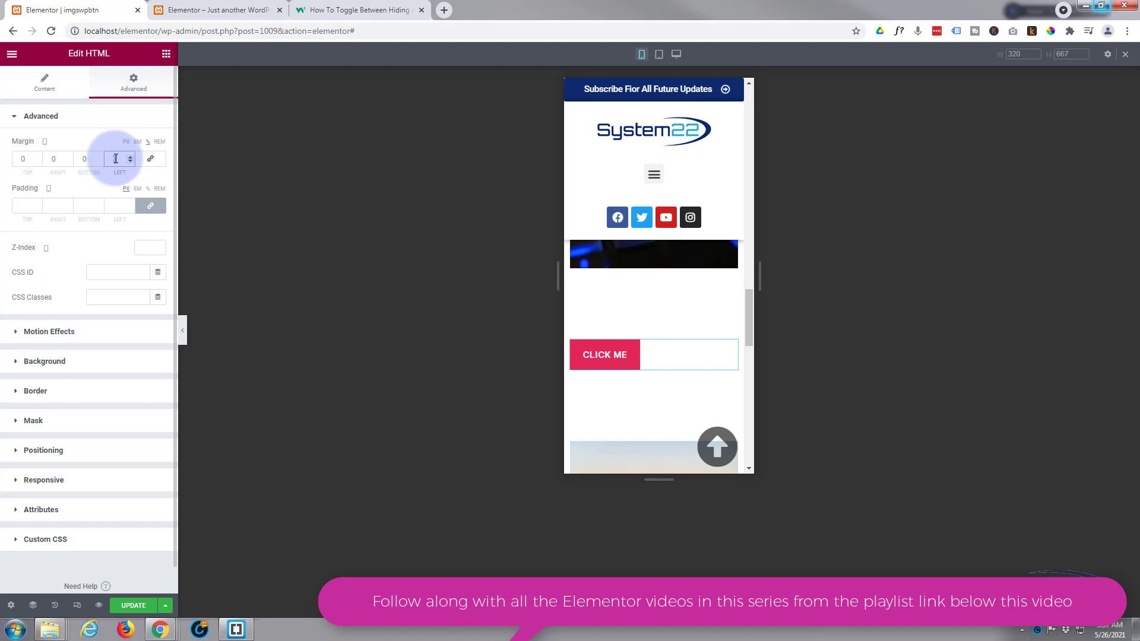
pyautogui.write('35')
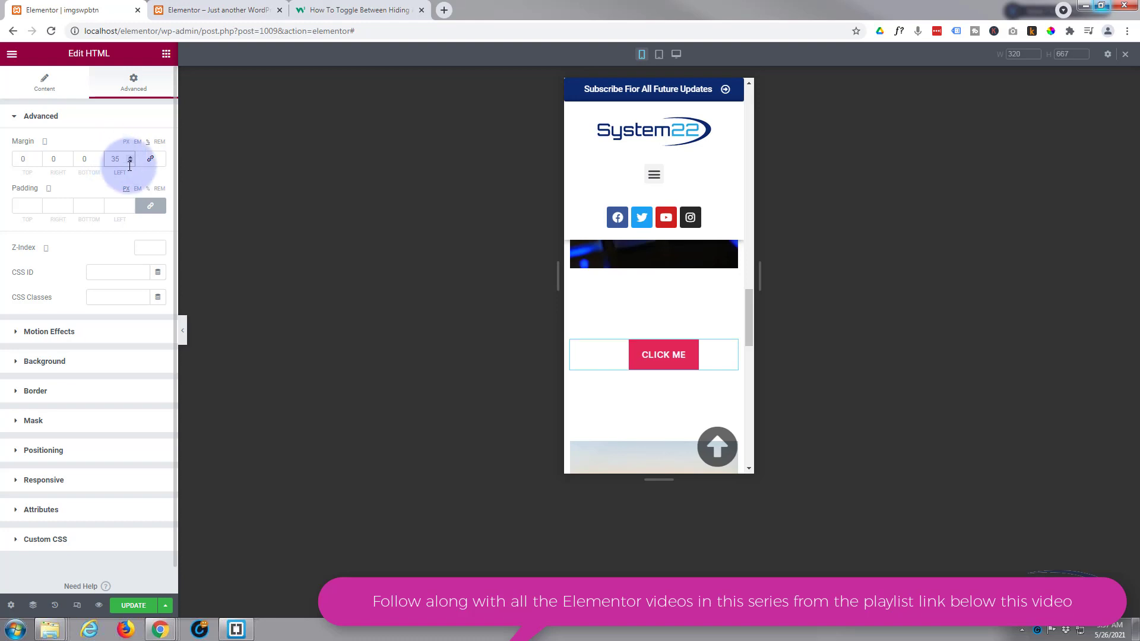
pyautogui.click(130, 162)
pyautogui.click(130, 162)
pyautogui.click(130, 162)
pyautogui.click(130, 161)
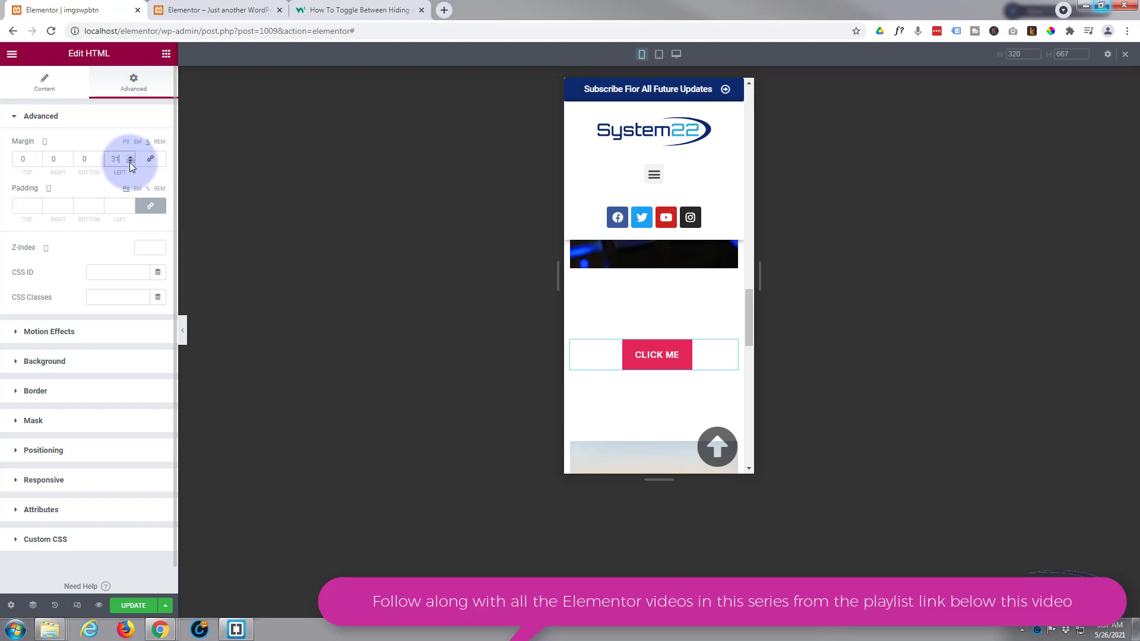
# - Return to the desktop view and give the CLICK ME button's HTML widget the CSS class onclk
pyautogui.click(48, 141)
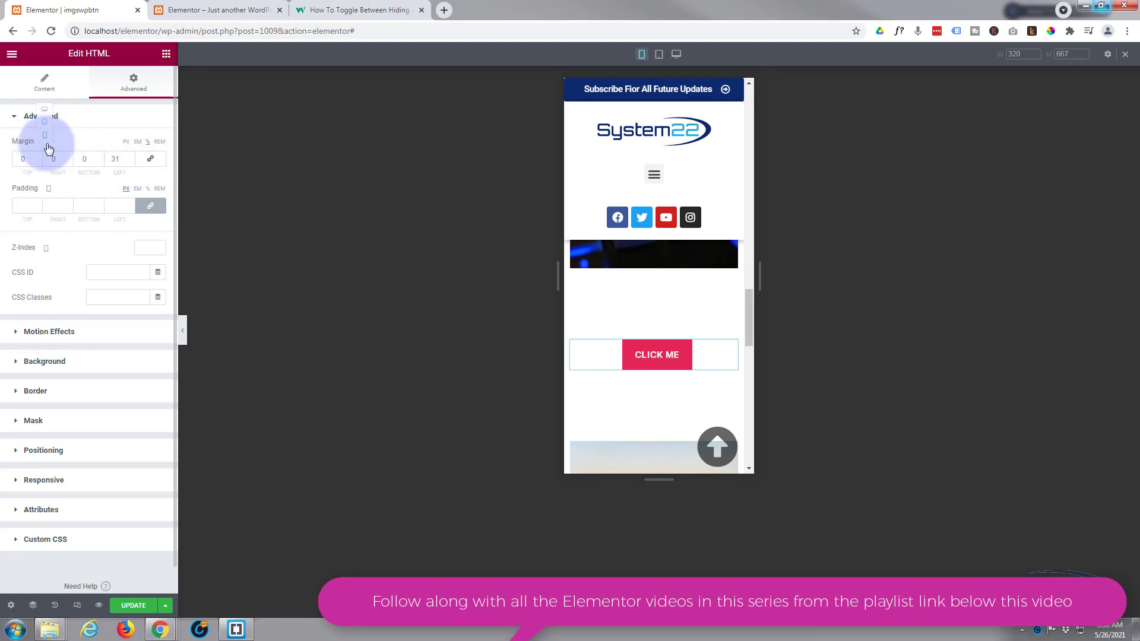
pyautogui.click(45, 111)
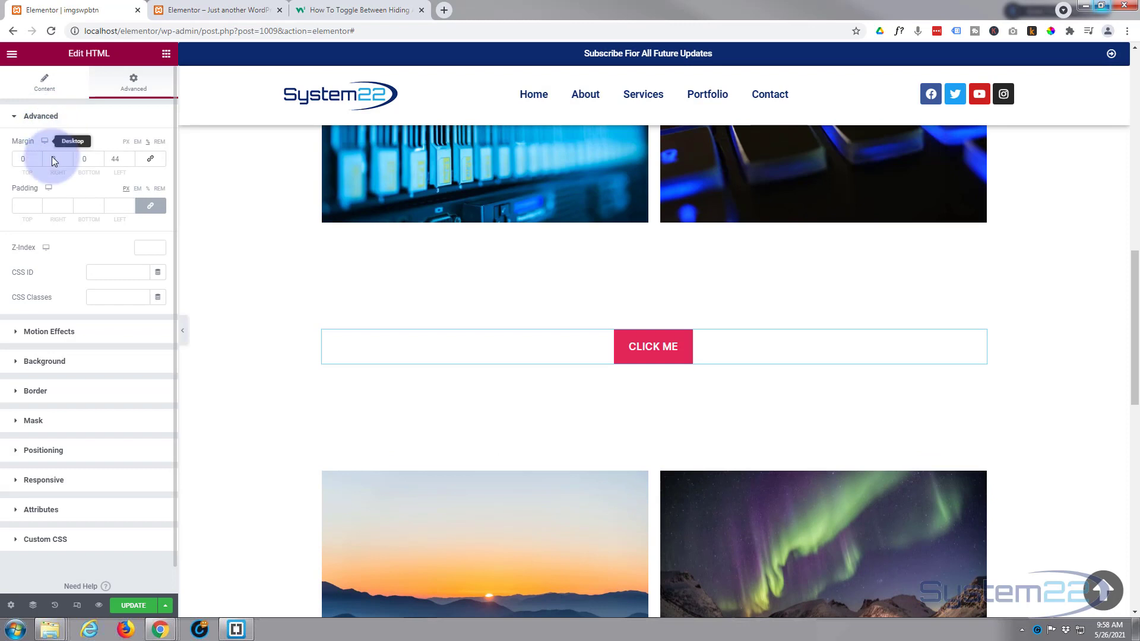
pyautogui.click(96, 293)
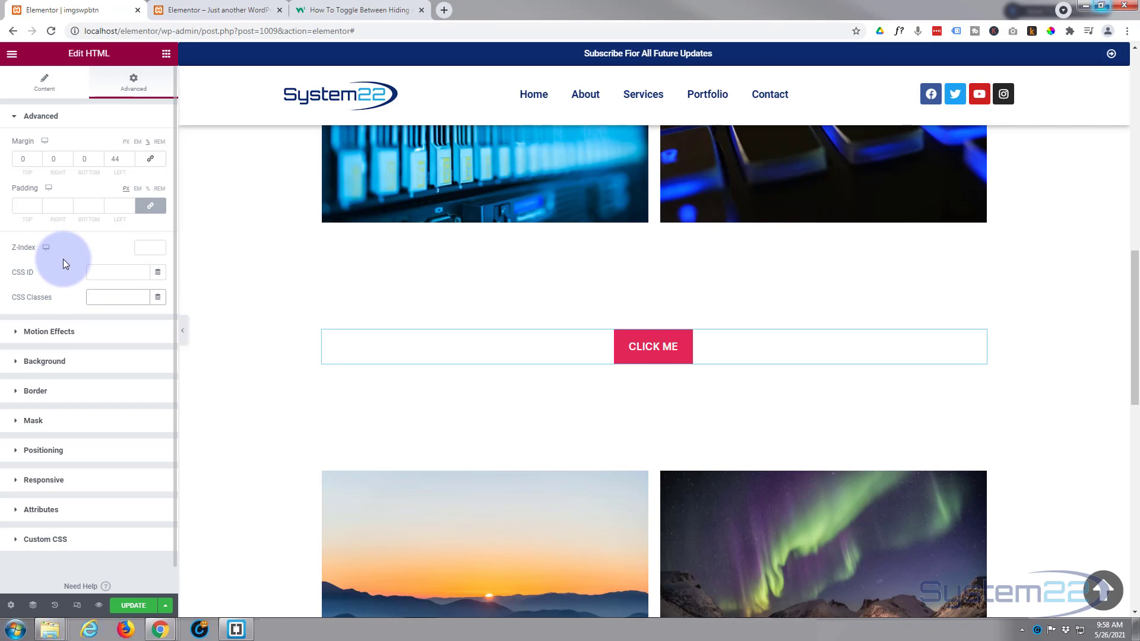
pyautogui.write('onclk')
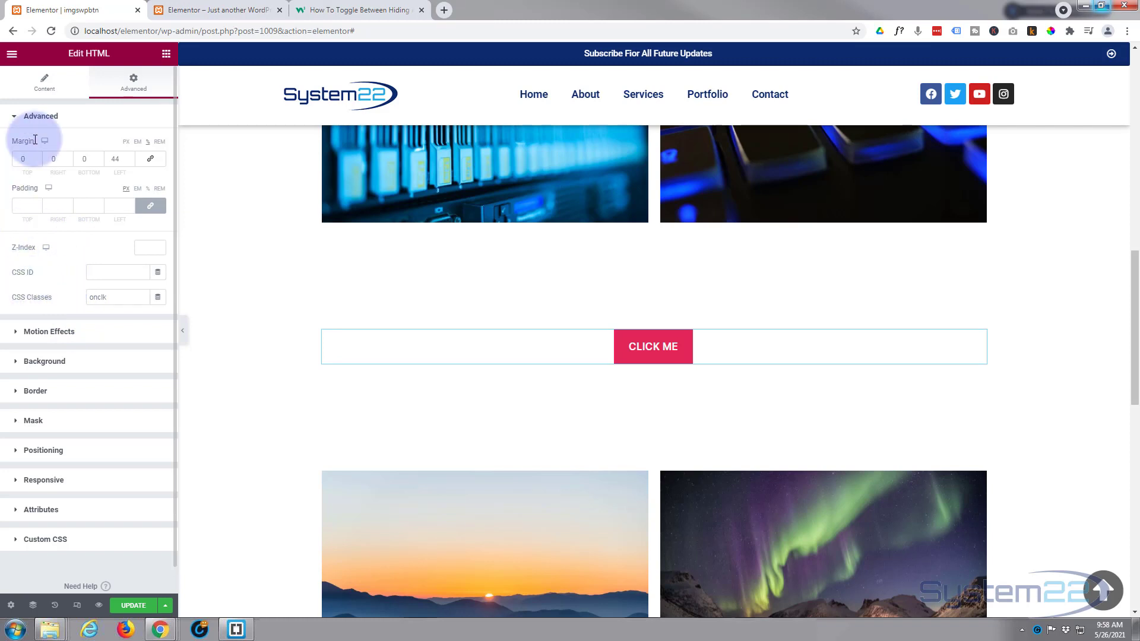
# - On the W3Schools page, copy the whole myFunction() JavaScript example from Step 2
pyautogui.click(319, 15)
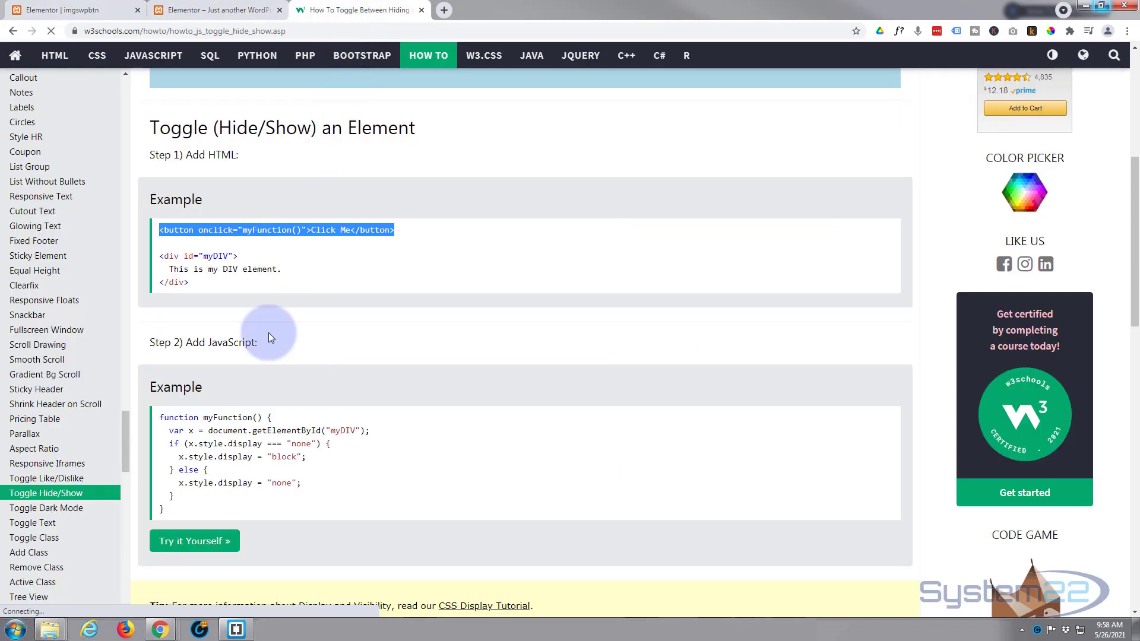
pyautogui.click(162, 418)
pyautogui.moveTo(162, 418); pyautogui.dragTo(191, 505)
pyautogui.hotkey('ctrl', 'c')
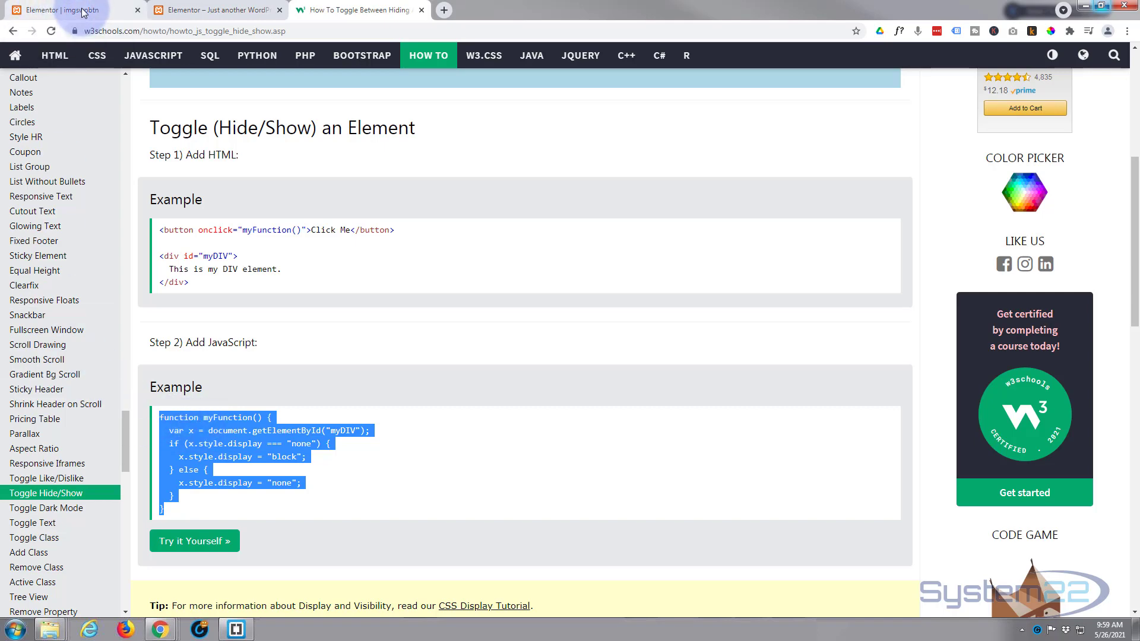
# - Back in Elementor, place a second HTML widget directly below the CLICK ME button
pyautogui.click(60, 10)
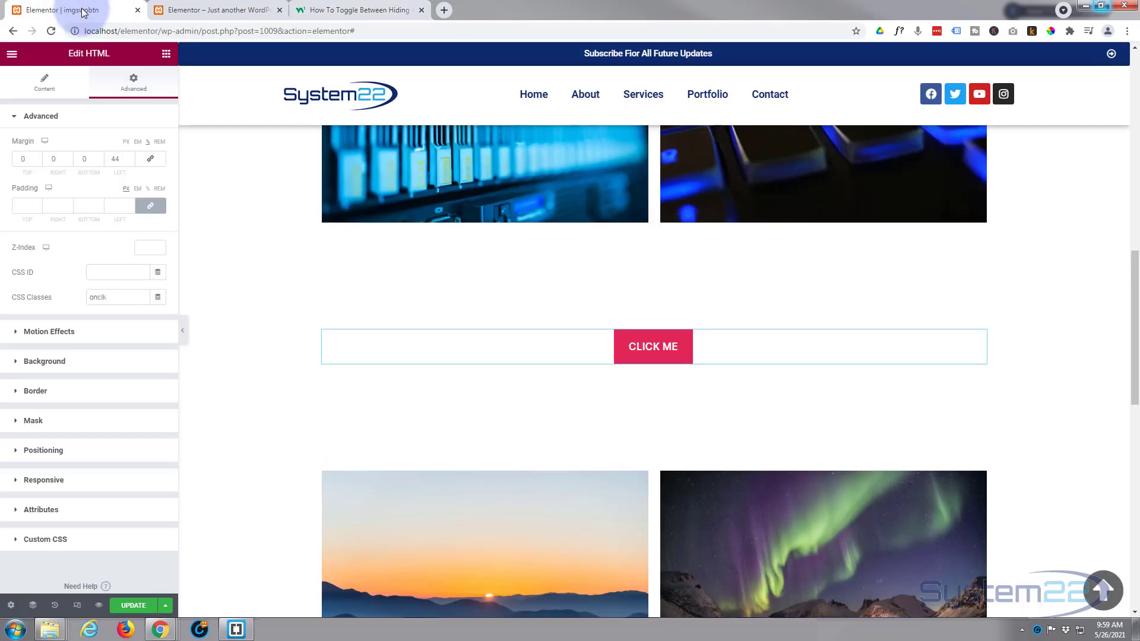
pyautogui.click(166, 56)
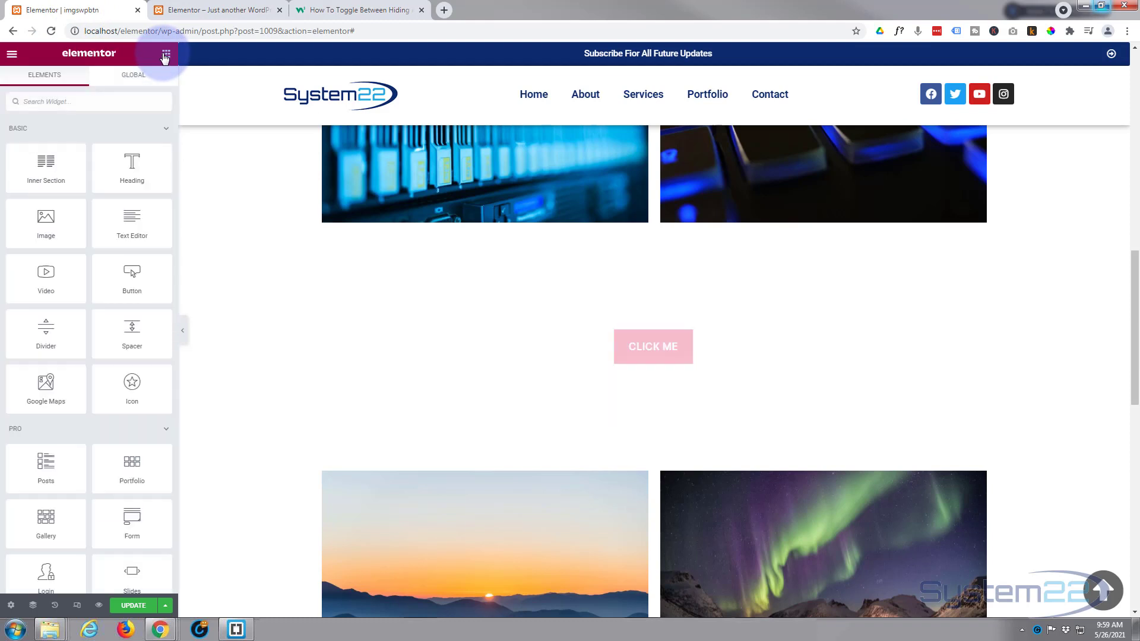
pyautogui.scroll(-15, 103, 185)
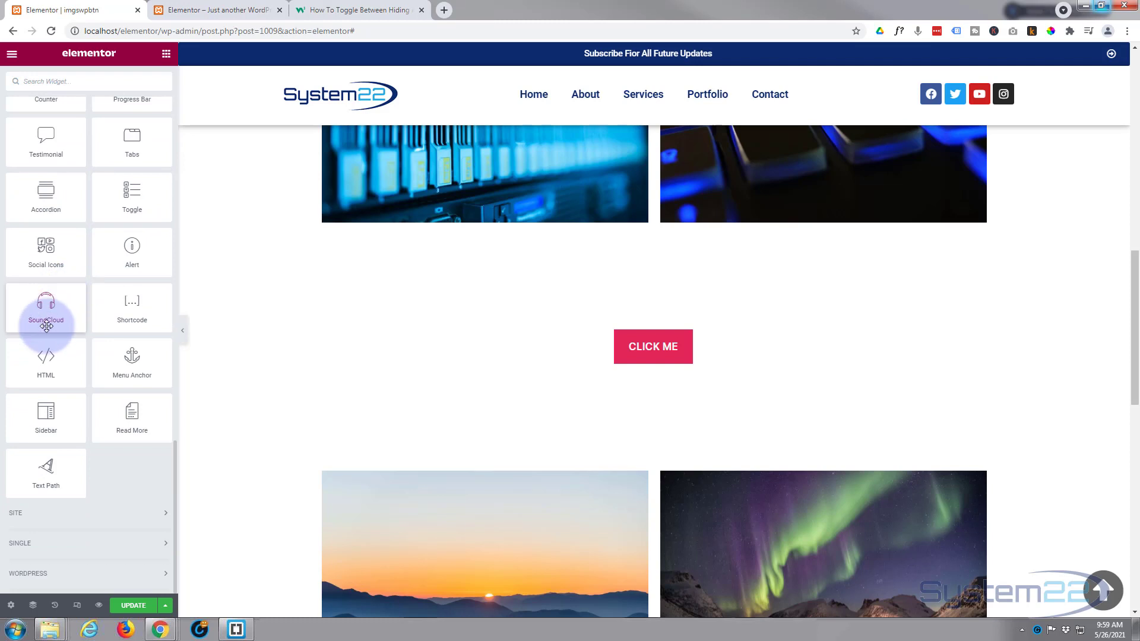
pyautogui.moveTo(46, 359); pyautogui.dragTo(647, 354)
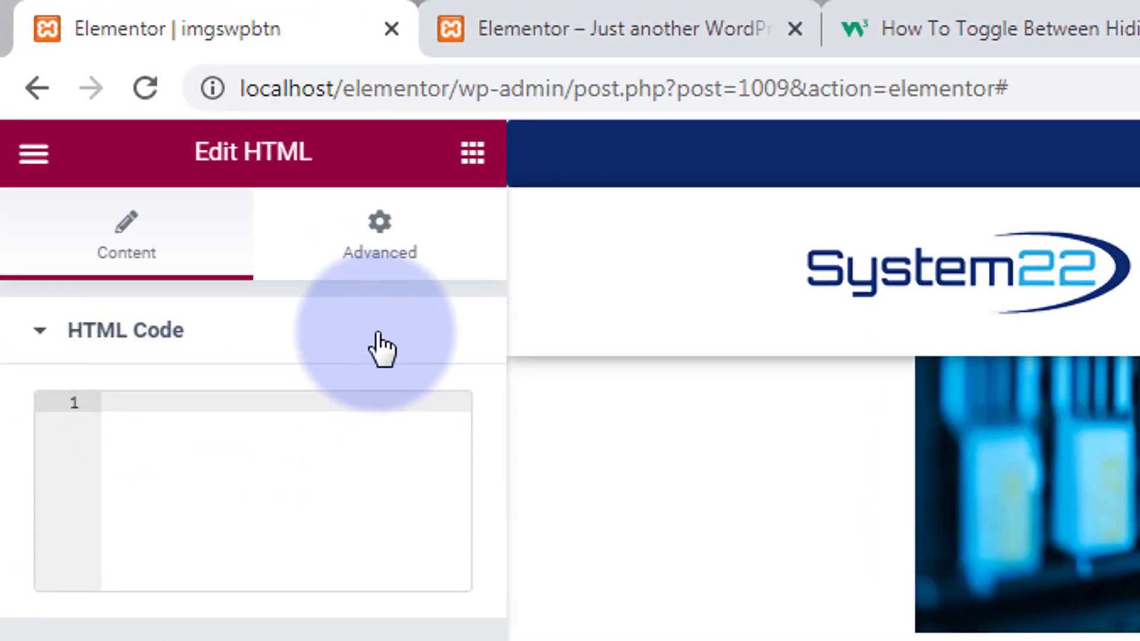
# - Insert the copied myFunction() code between <script> tags in the new HTML widget and set its getElementById target to dsec
pyautogui.write('<sc')
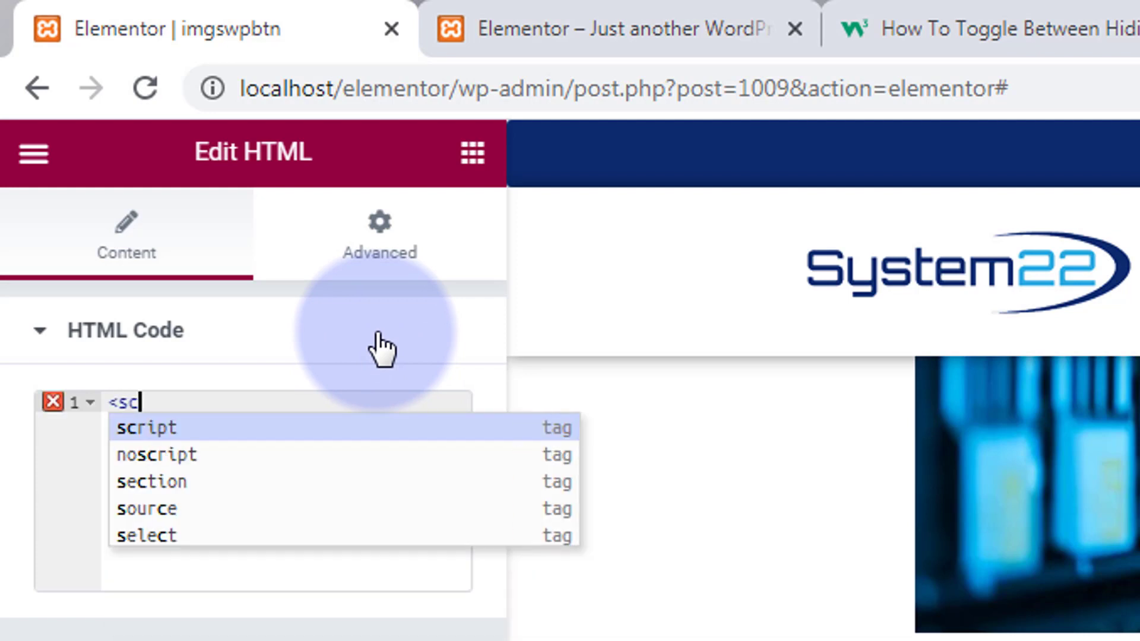
pyautogui.write('ript')
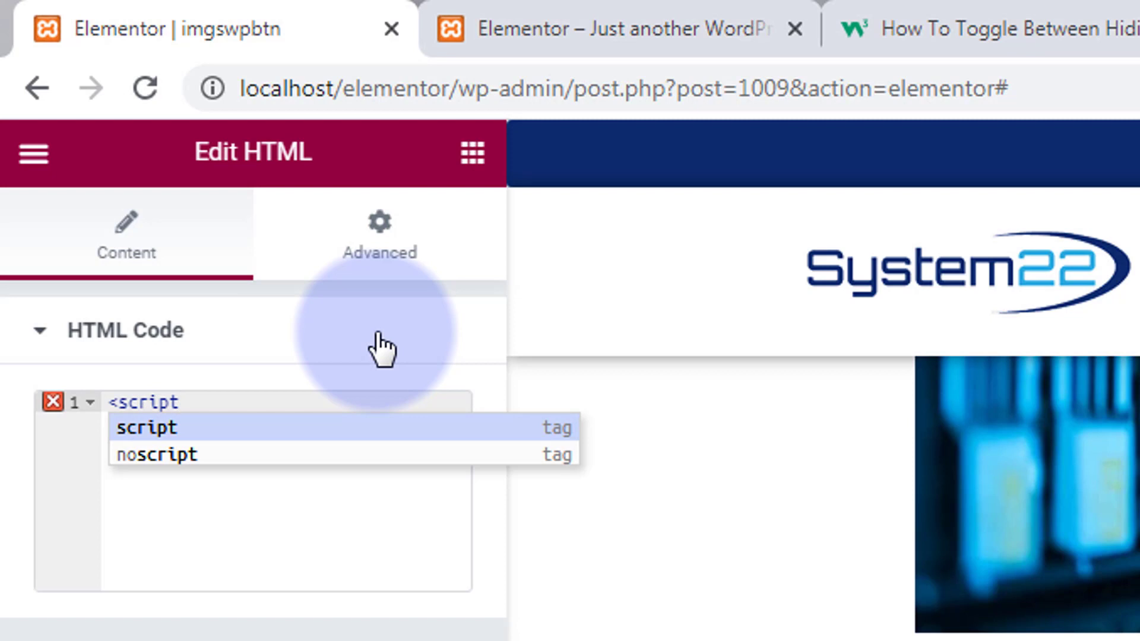
pyautogui.write('></script>')
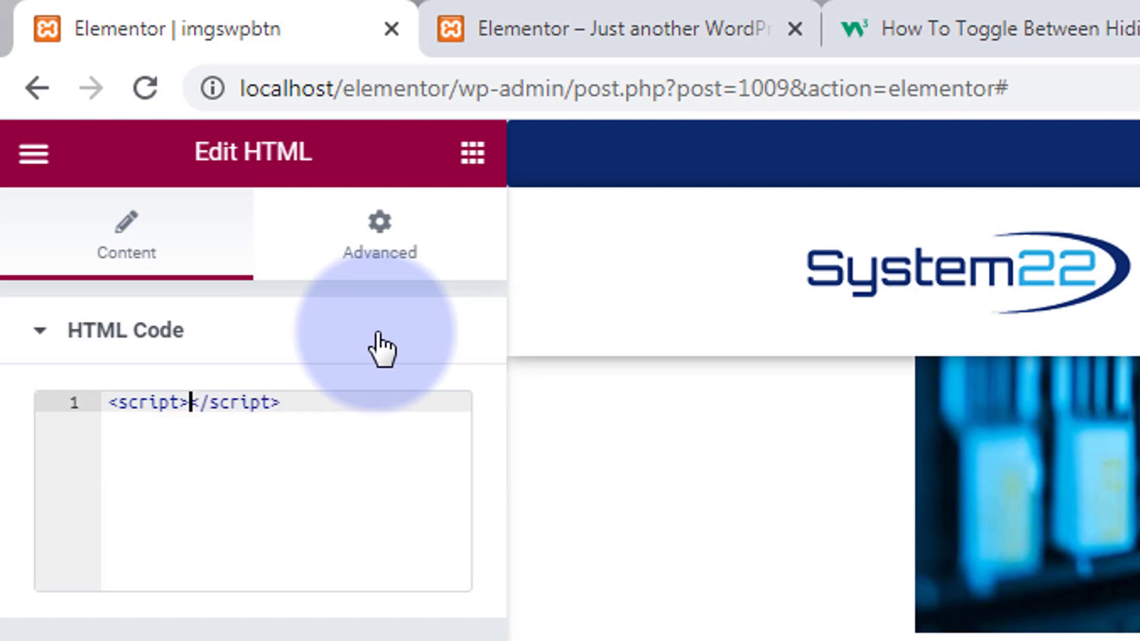
pyautogui.press('Return')
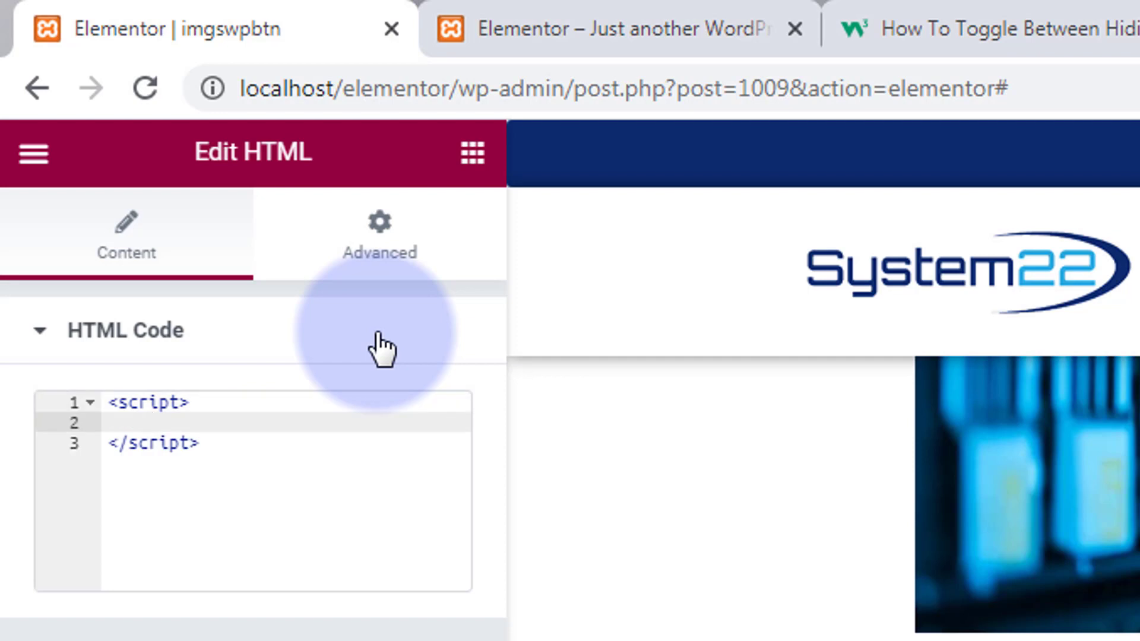
pyautogui.hotkey('ctrl', 'v')
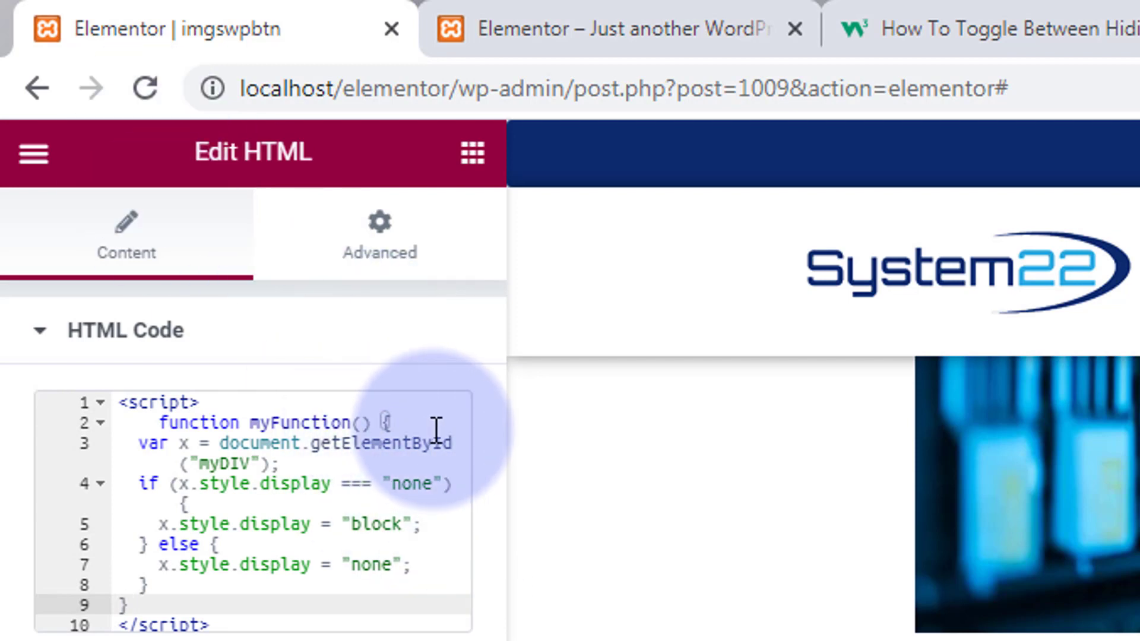
pyautogui.moveTo(200, 463); pyautogui.dragTo(253, 463)
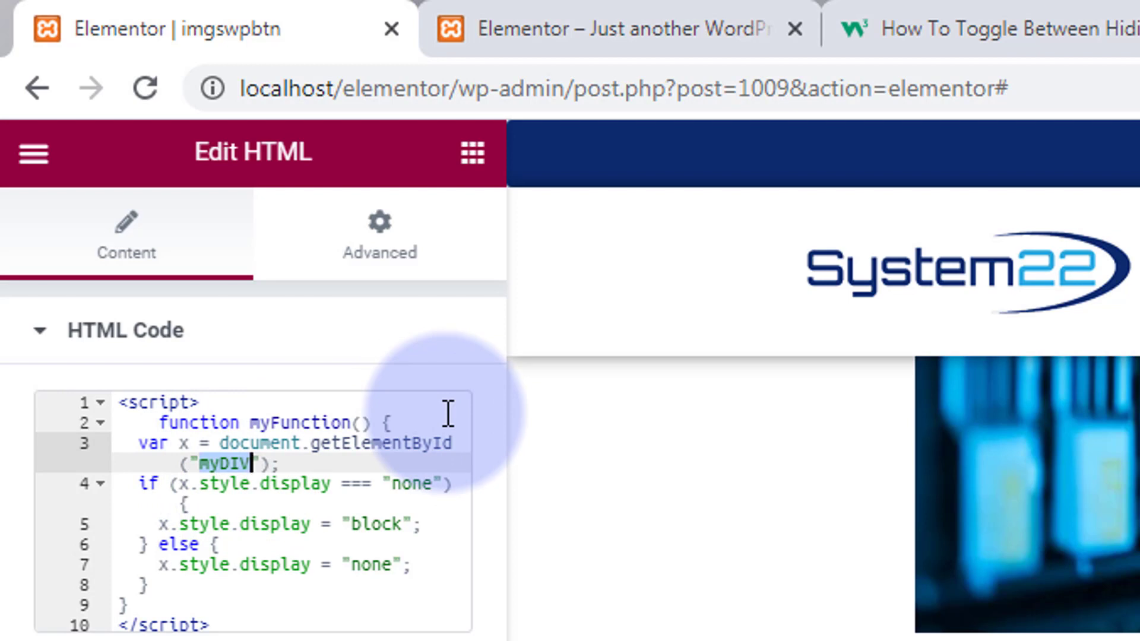
pyautogui.write('dsec')
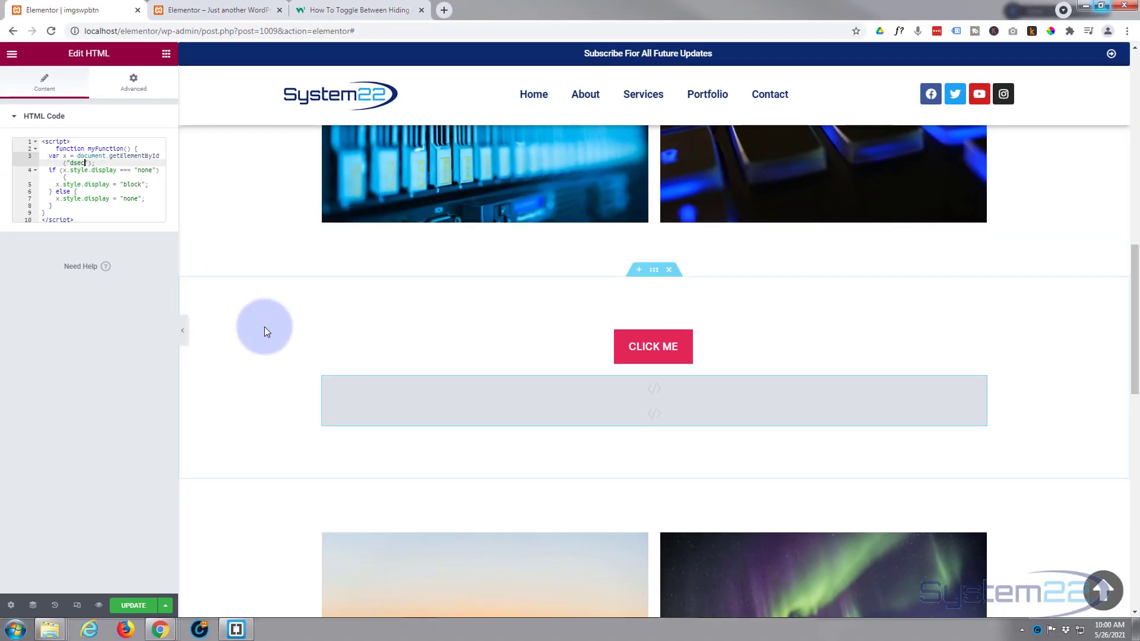
# - Set the CSS ID of the sunset and aurora image section to dsec, update the page and preview the changes
pyautogui.scroll(-3, 263, 323)
pyautogui.scroll(-2, 264, 323)
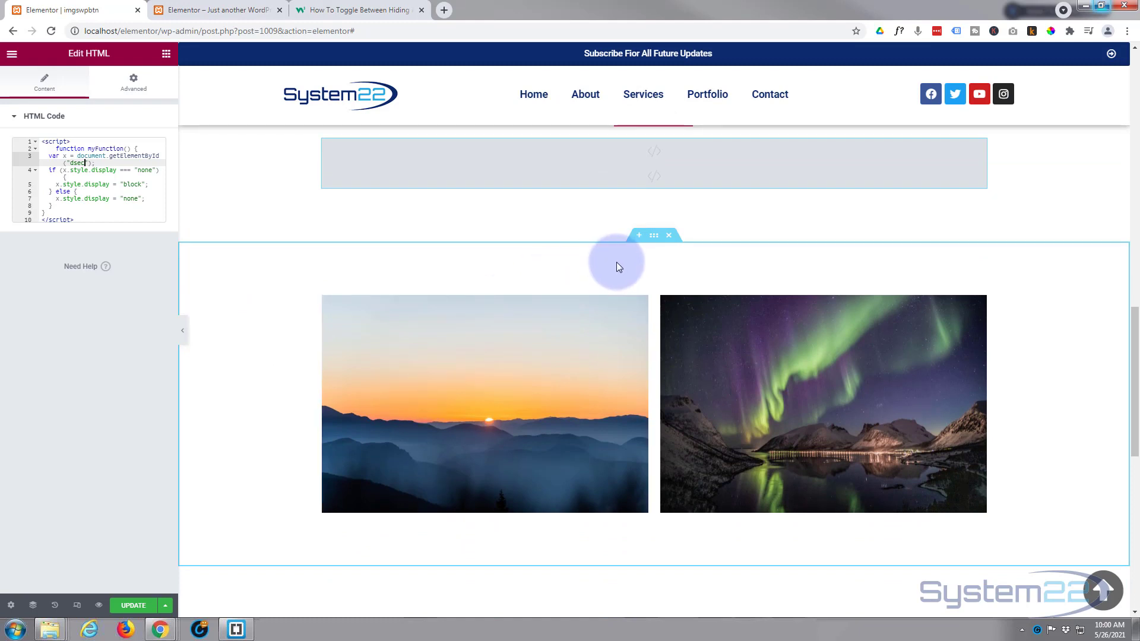
pyautogui.click(655, 237)
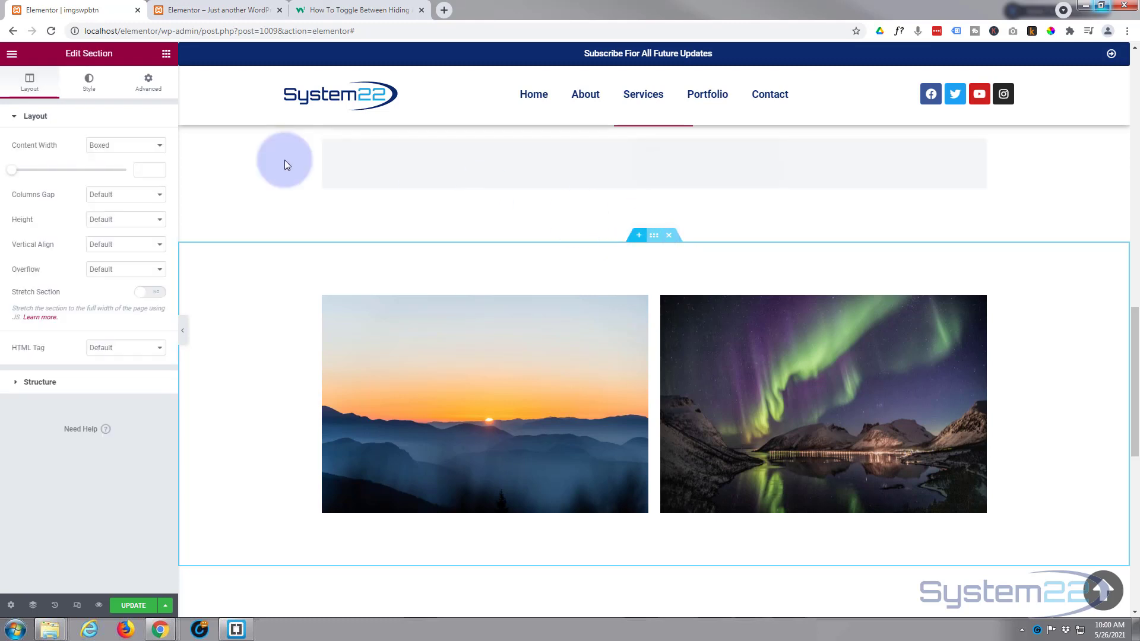
pyautogui.click(149, 86)
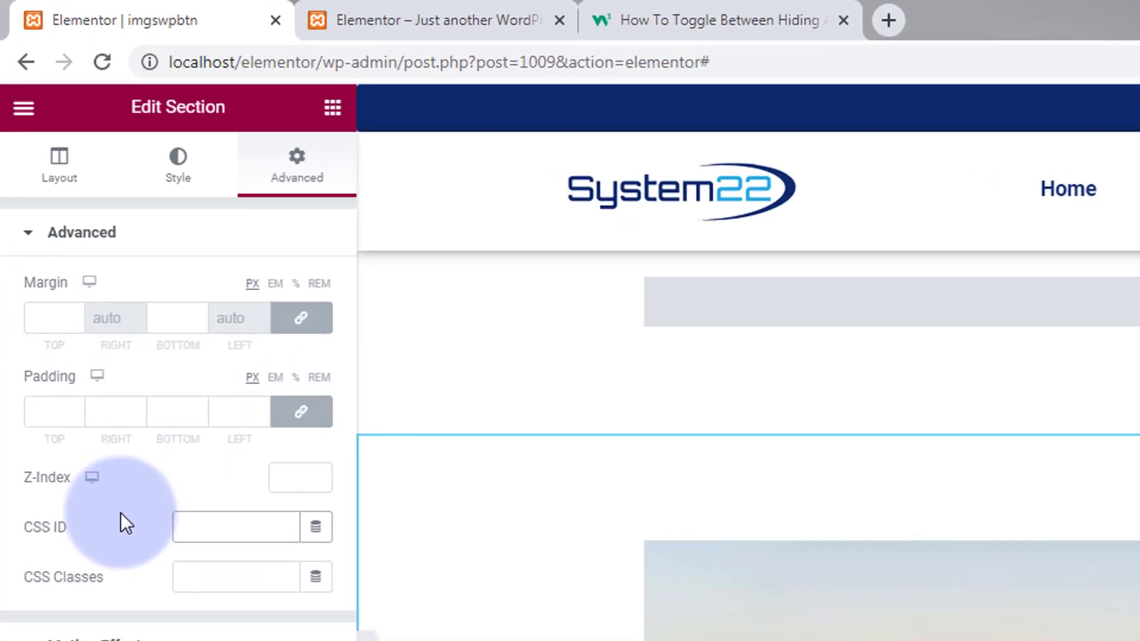
pyautogui.write('dsec')
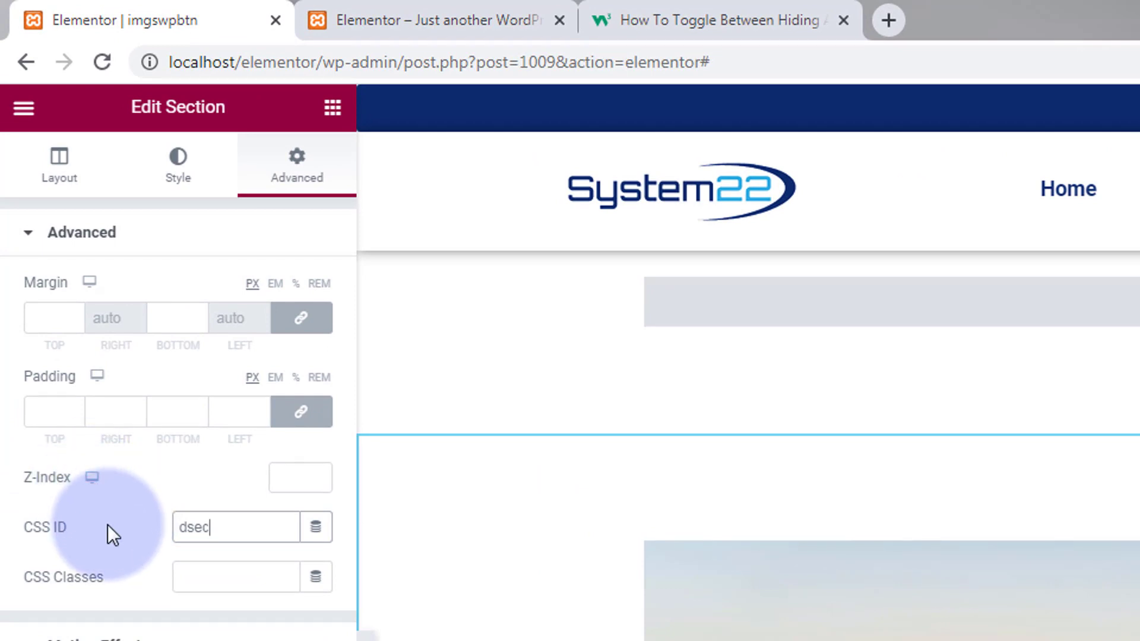
pyautogui.press('Tab')
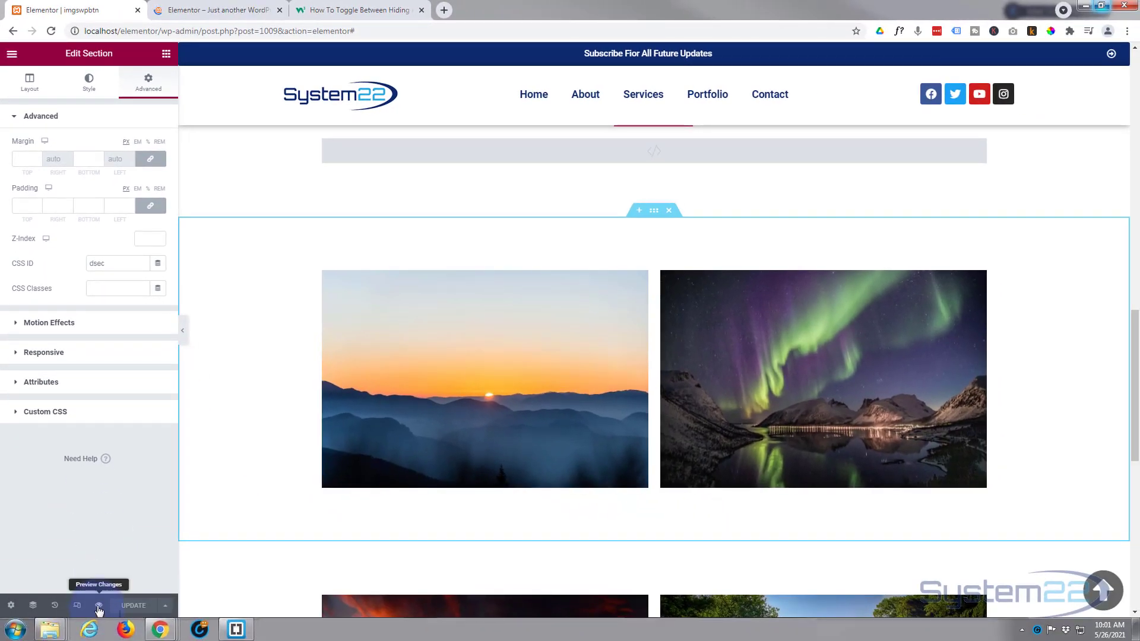
pyautogui.click(98, 607)
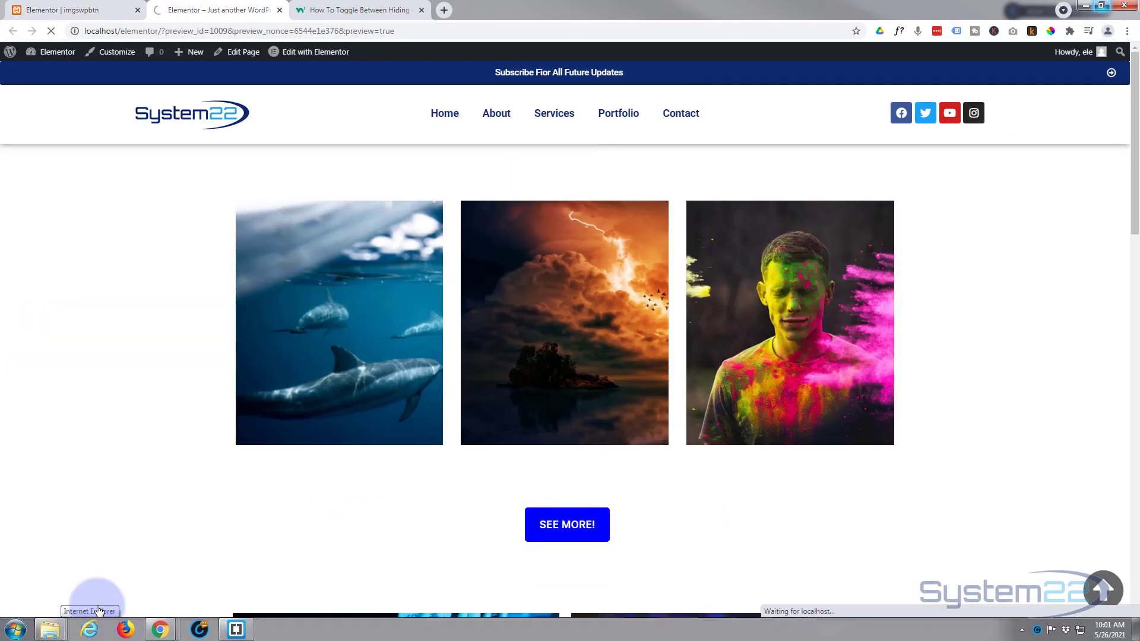
# - Test the CLICK ME button in the page preview by hiding and showing the sunset and aurora section twice
pyautogui.scroll(-8, 158, 344)
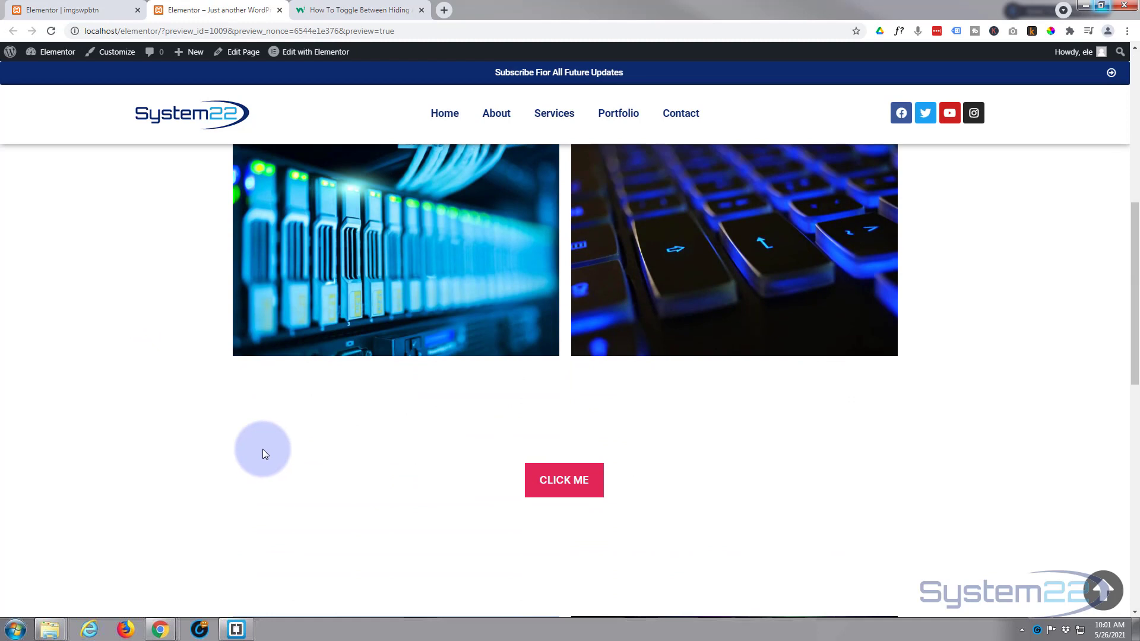
pyautogui.scroll(-3, 262, 447)
pyautogui.scroll(-1, 262, 442)
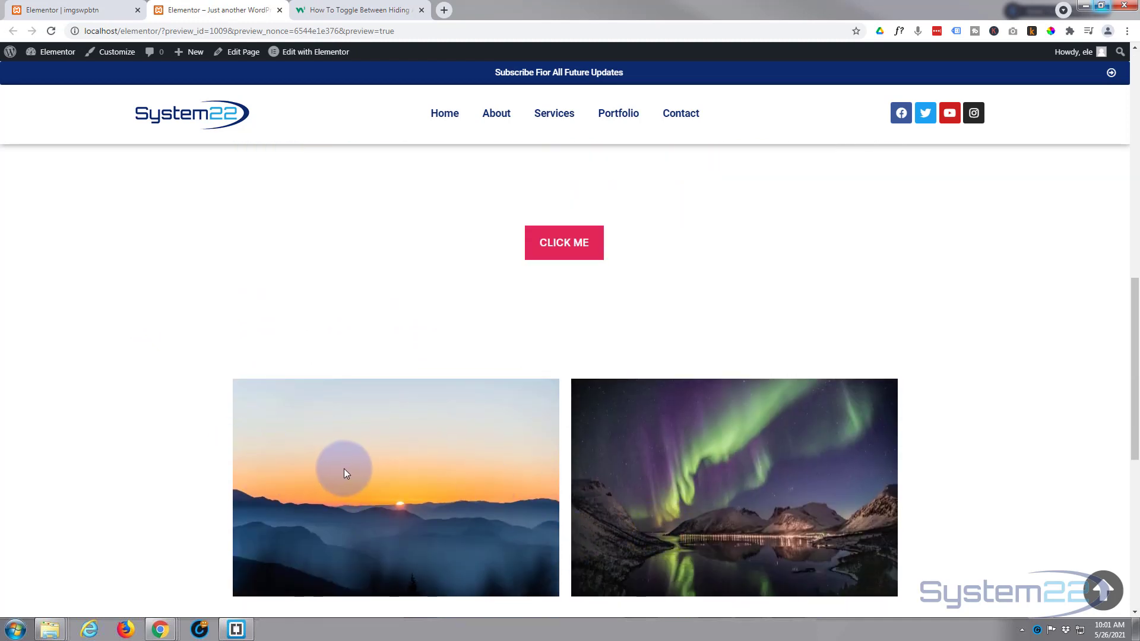
pyautogui.click(540, 254)
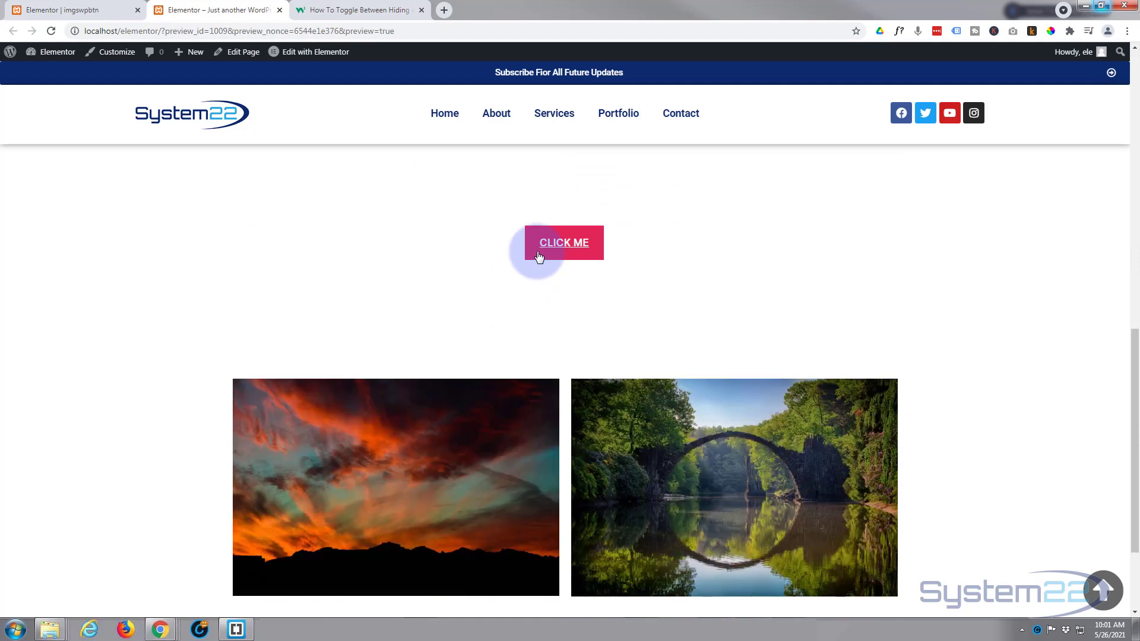
pyautogui.click(540, 255)
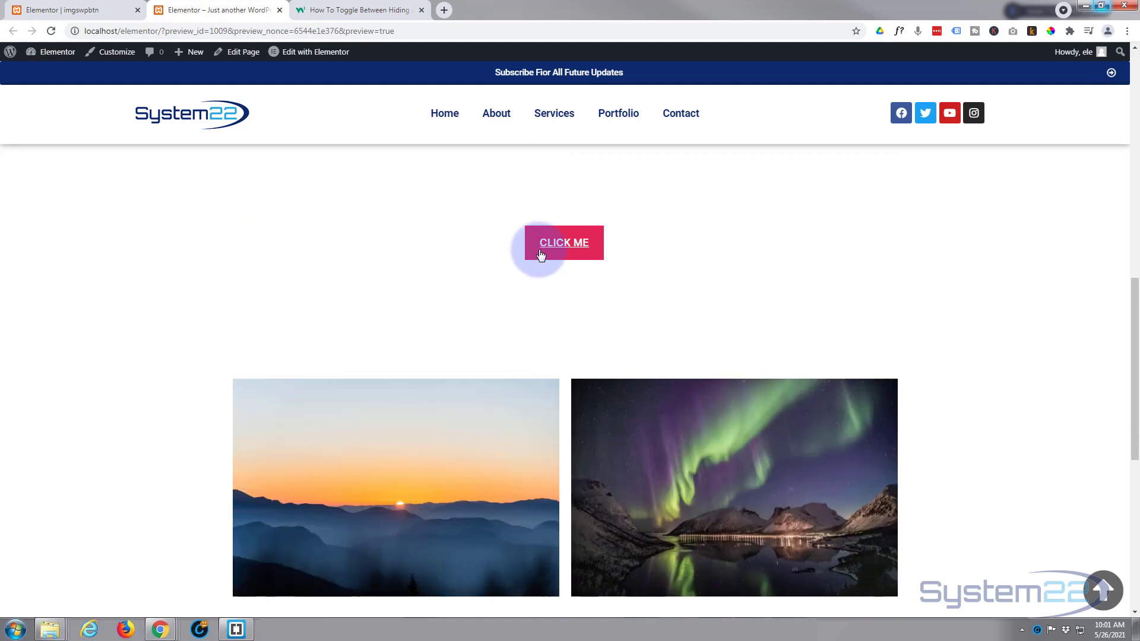
pyautogui.click(540, 254)
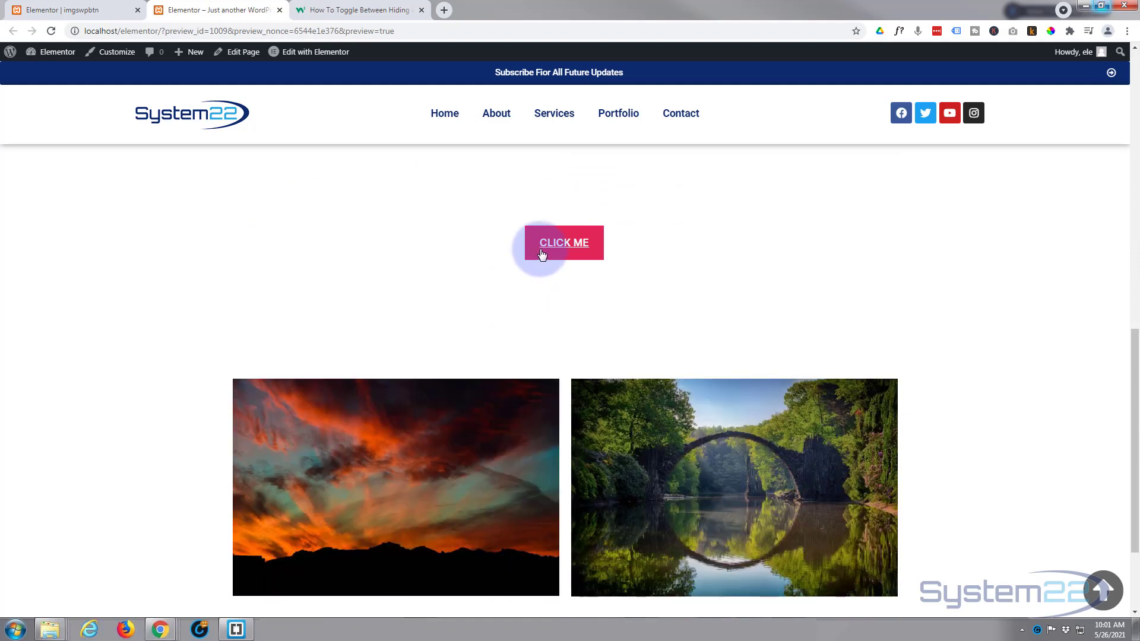
pyautogui.click(541, 254)
# - Examine the image sections around the CLICK ME button and toggle the sunset and aurora section off and on again
pyautogui.scroll(-3, 433, 301)
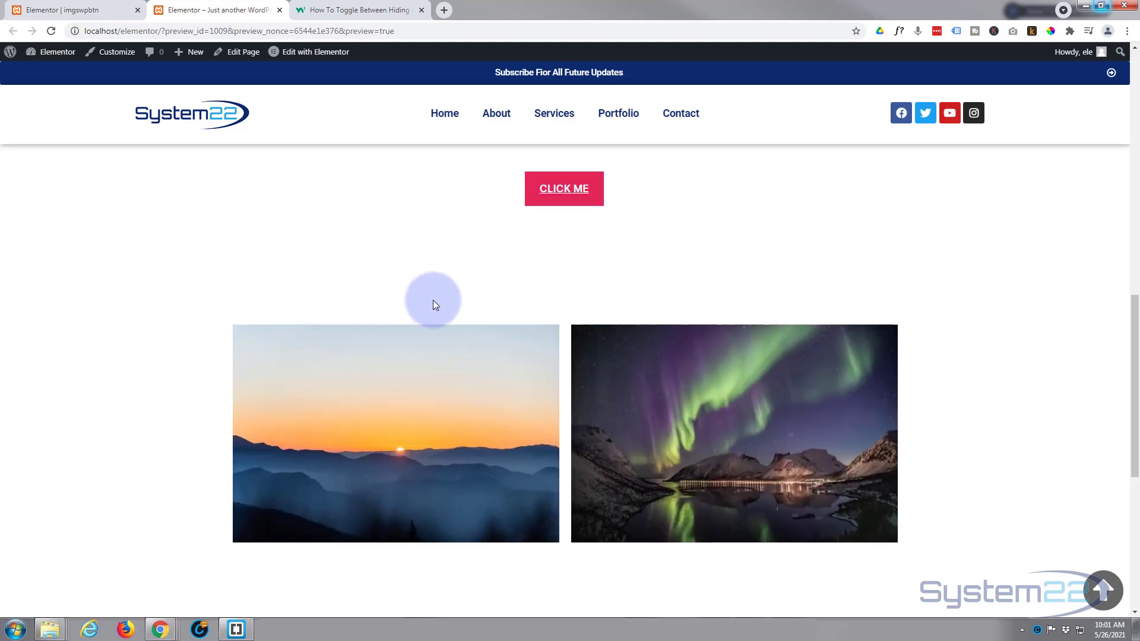
pyautogui.scroll(-2, 409, 521)
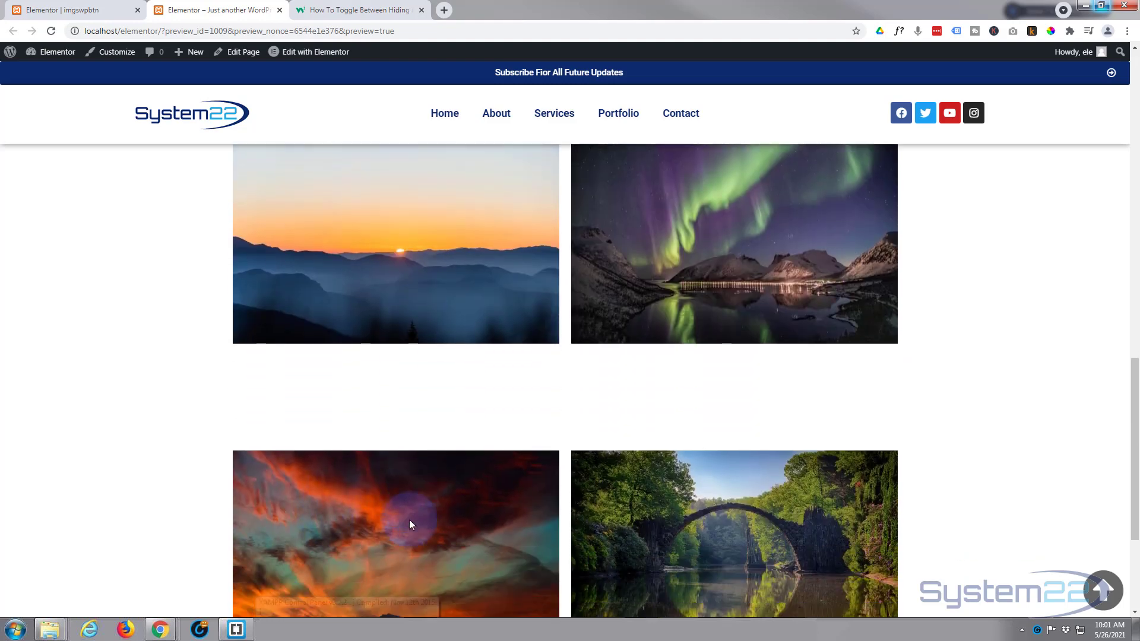
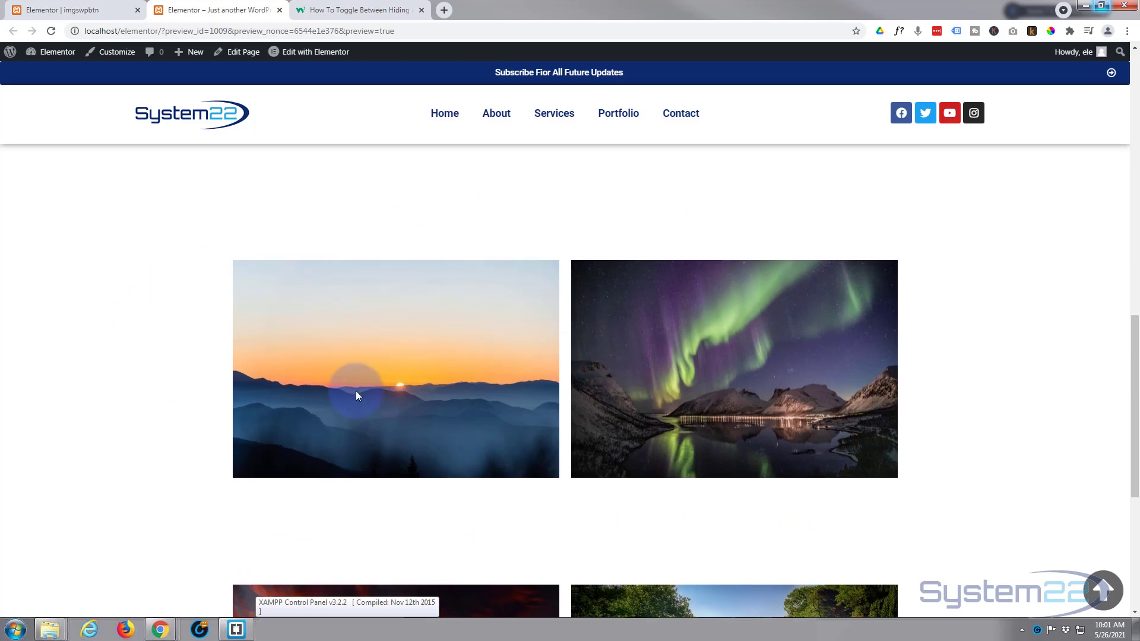
pyautogui.scroll(2, 356, 395)
pyautogui.click(555, 254)
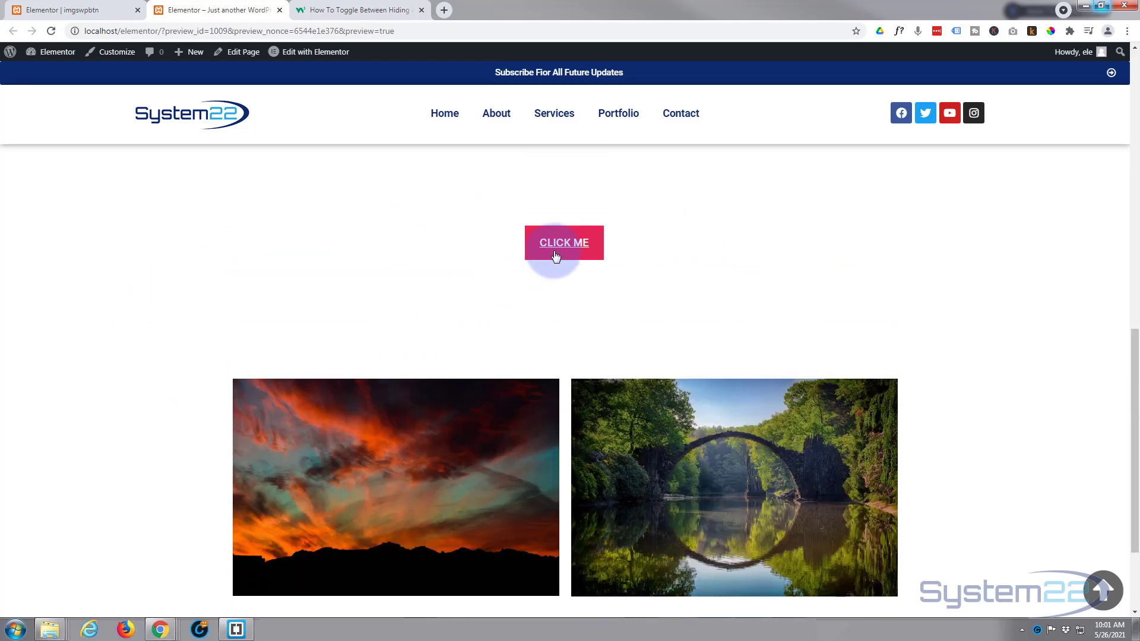
pyautogui.click(555, 255)
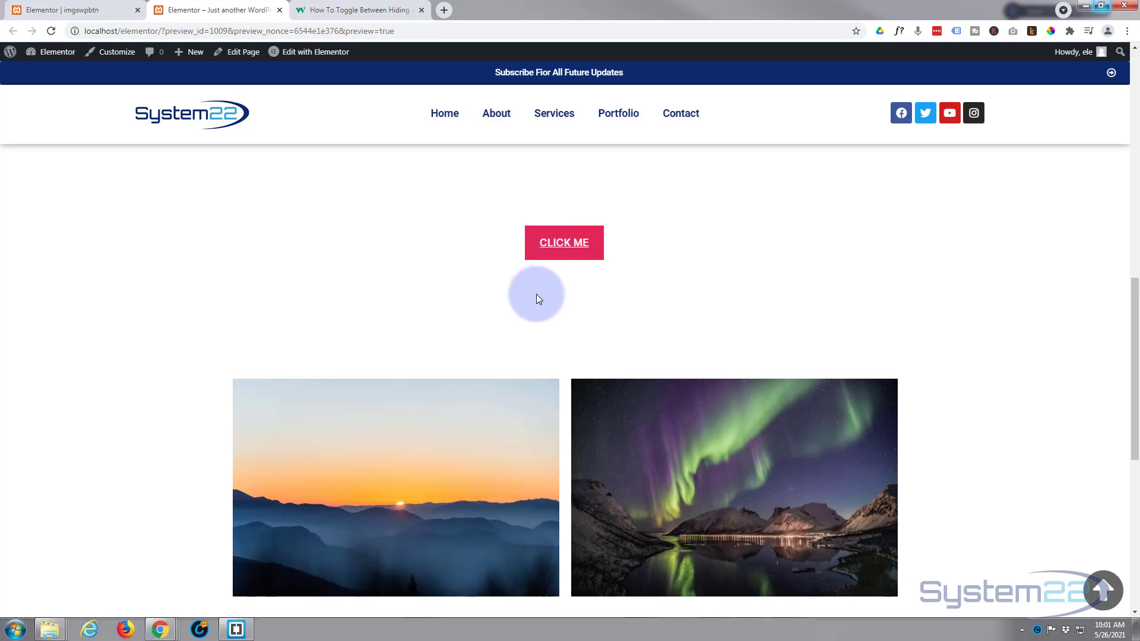
pyautogui.scroll(2, 521, 268)
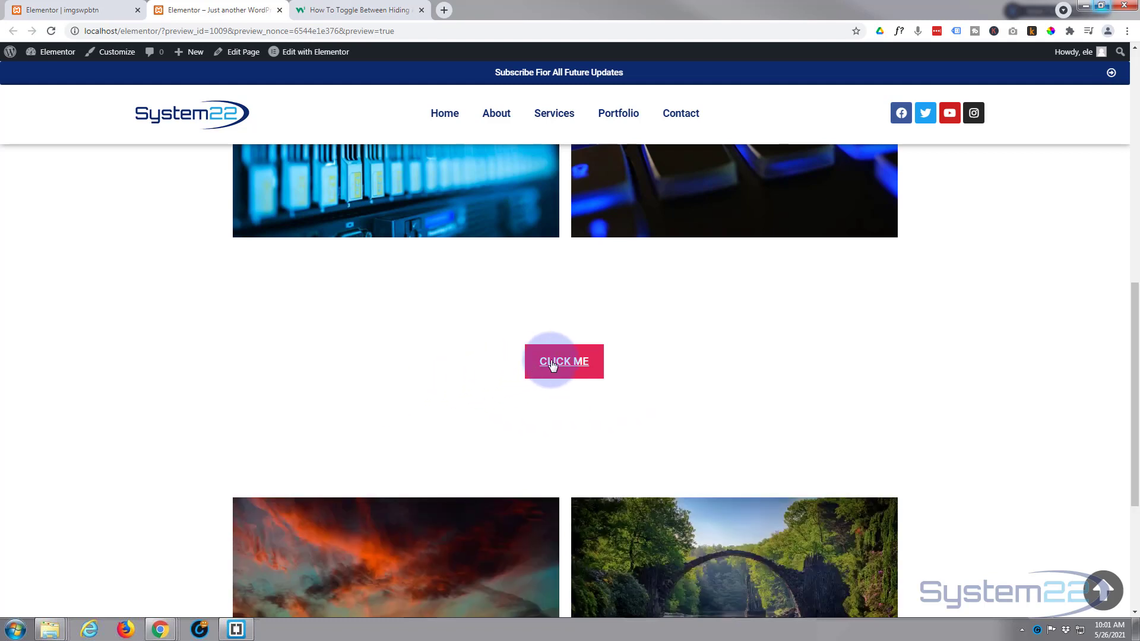
pyautogui.scroll(-2, 439, 374)
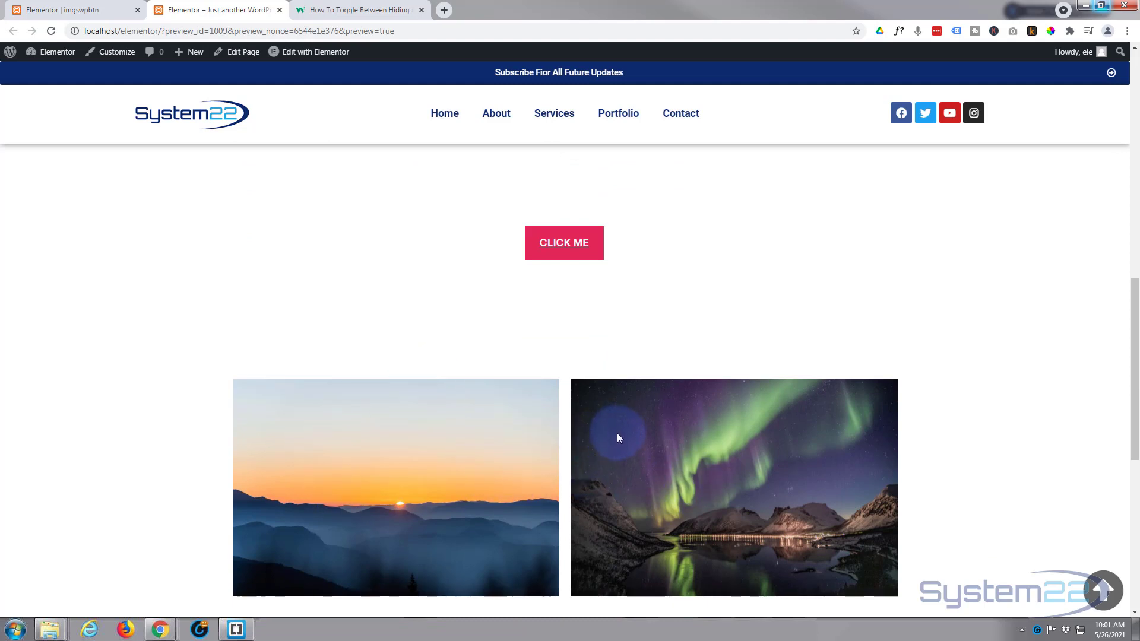
# - Return to the Elementor editor and open the custom CSS editor of the sunset and aurora section
pyautogui.click(54, 12)
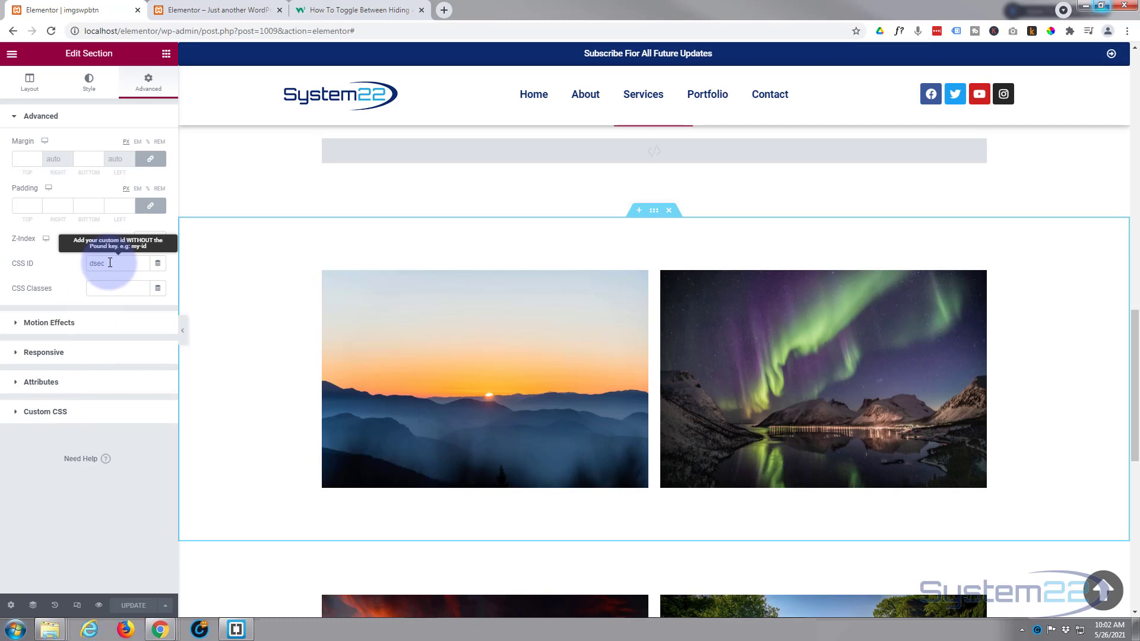
pyautogui.click(14, 412)
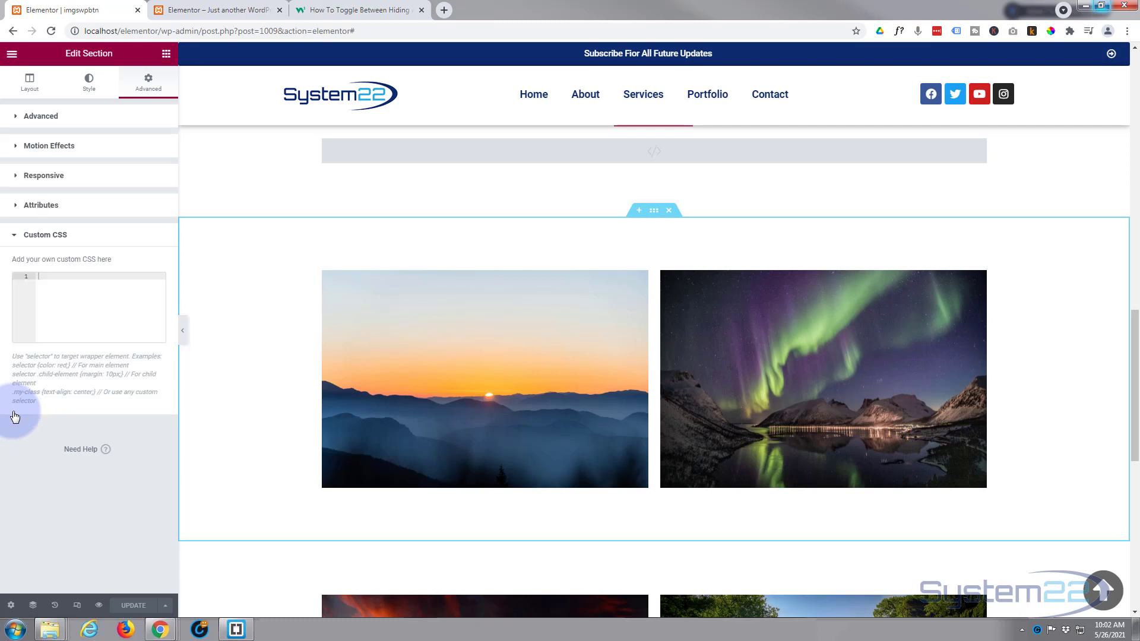
pyautogui.click(54, 275)
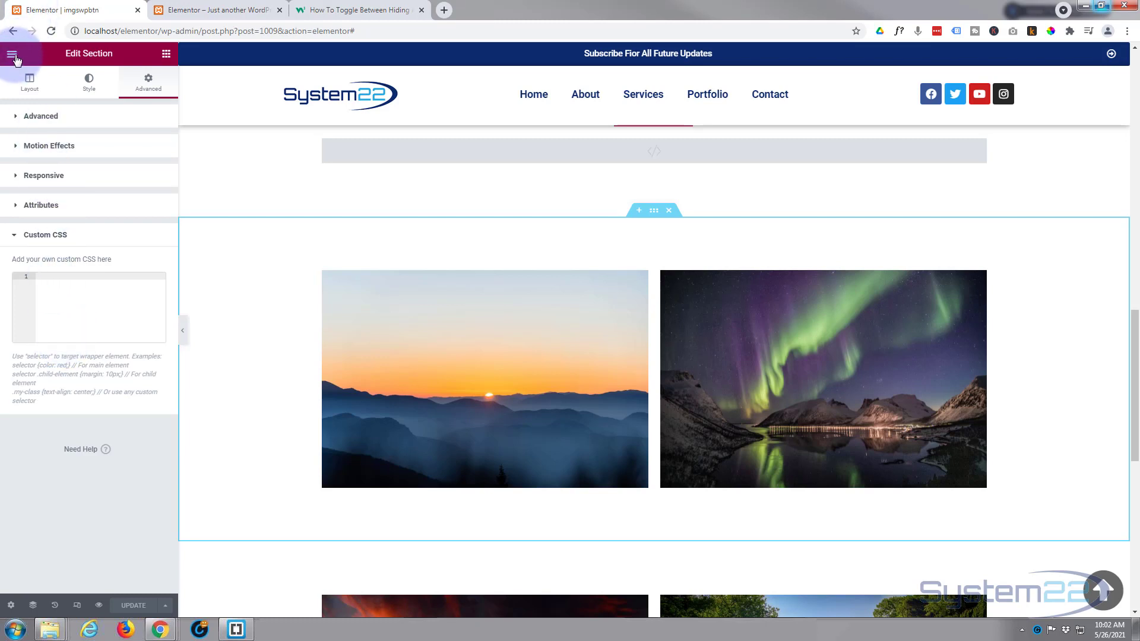
# - From the preview, open the WordPress dashboard in a new tab, go to the Customizer's Additional CSS and select the Image Morph comment
pyautogui.click(191, 12)
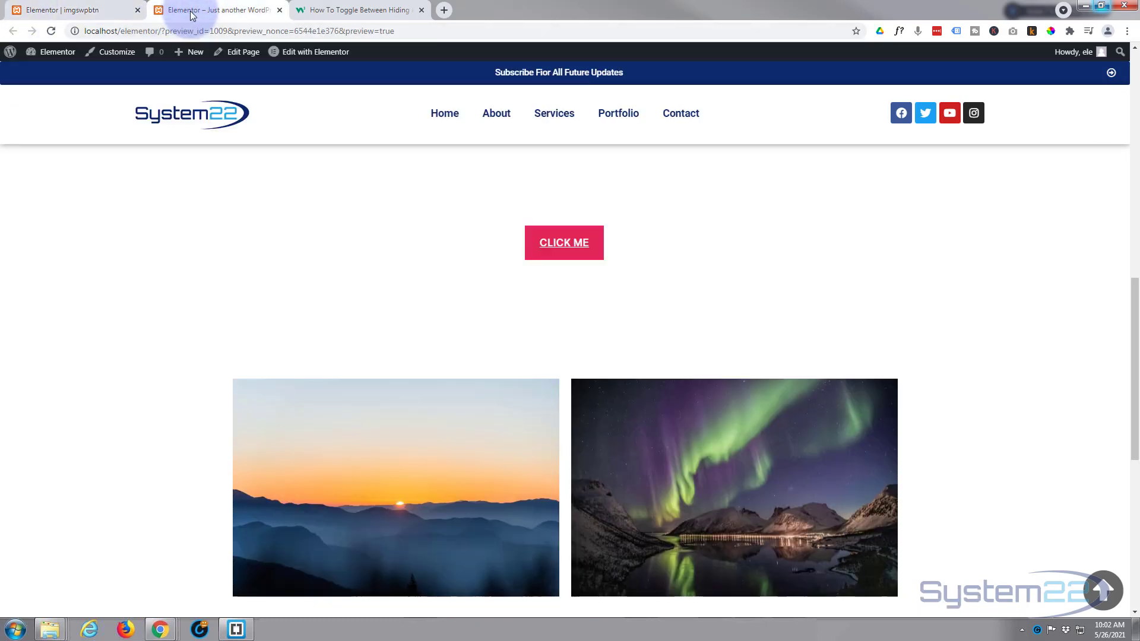
pyautogui.moveTo(33, 52)
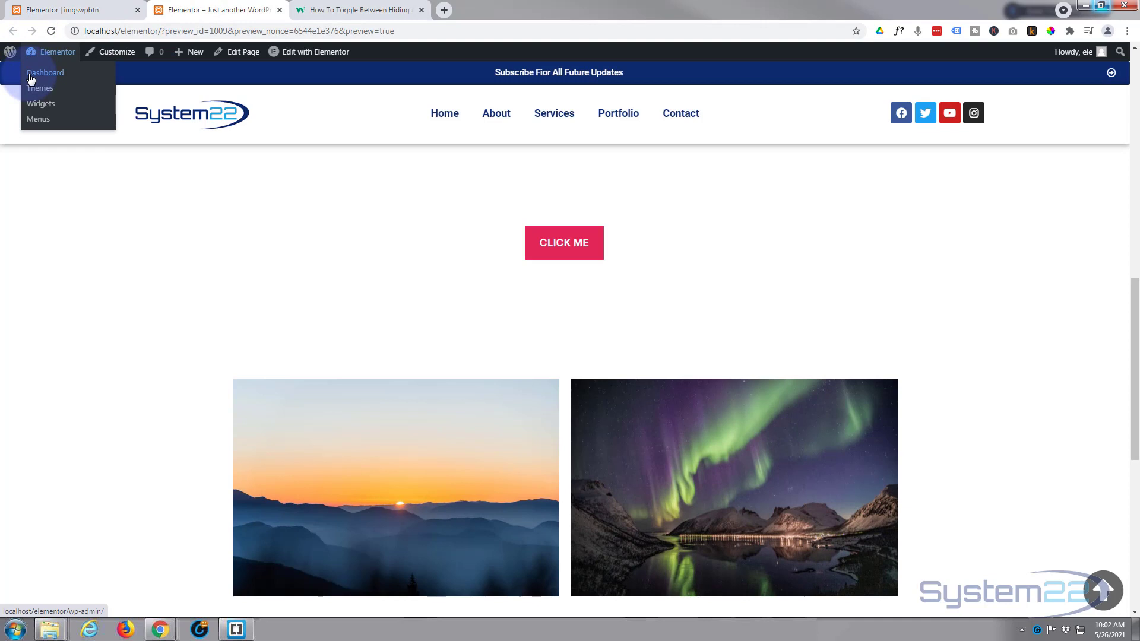
pyautogui.middleClick(31, 76)
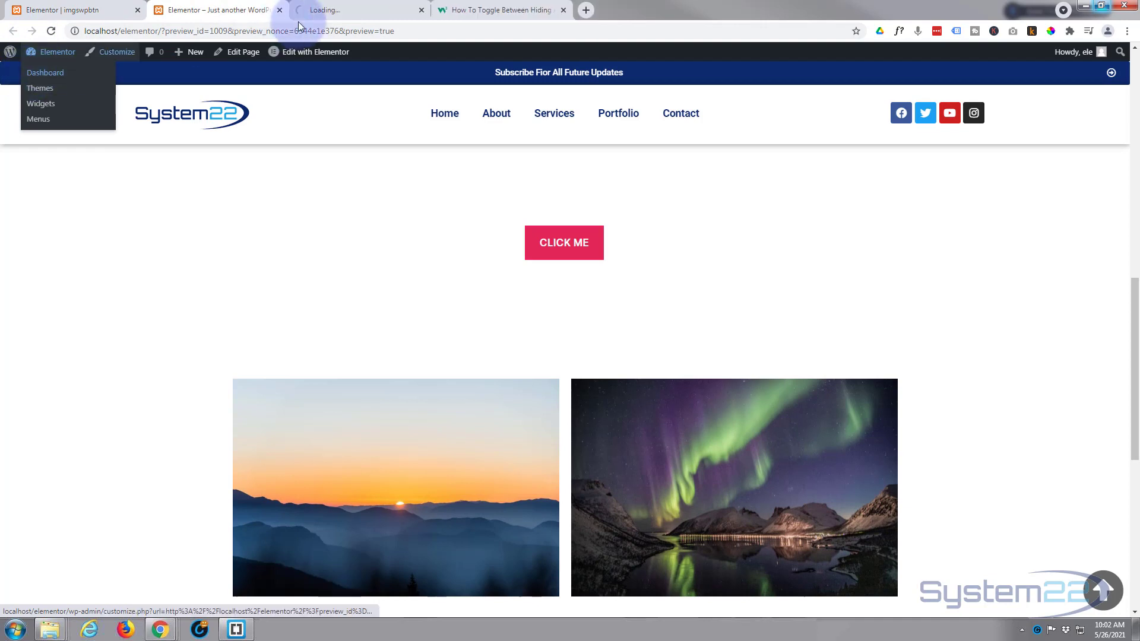
pyautogui.click(358, 12)
pyautogui.moveTo(51, 280)
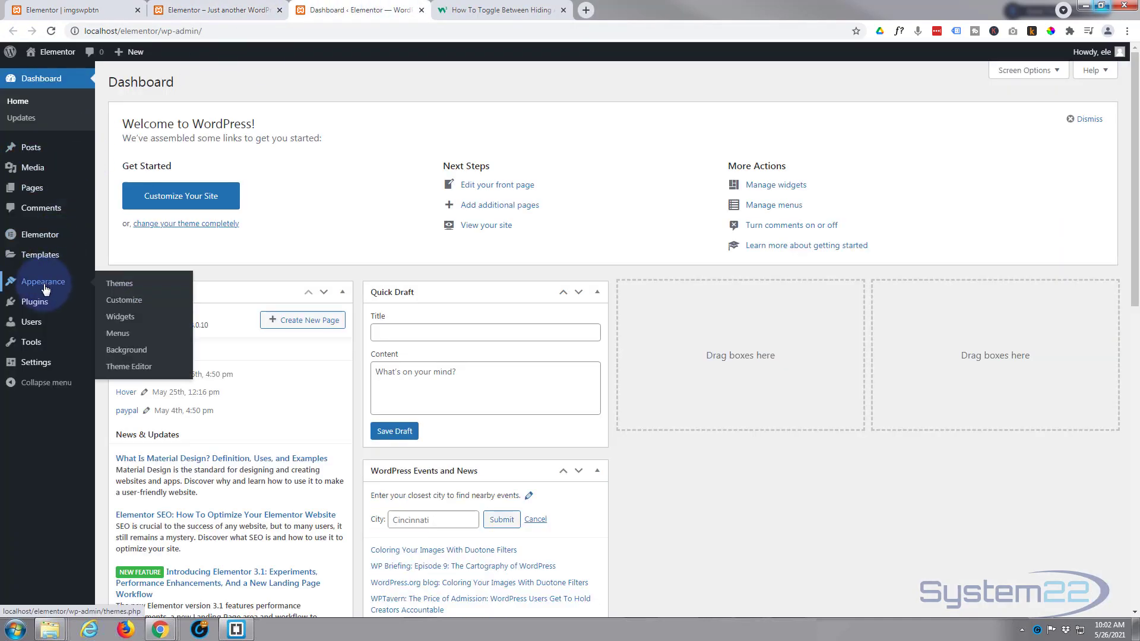
pyautogui.click(119, 303)
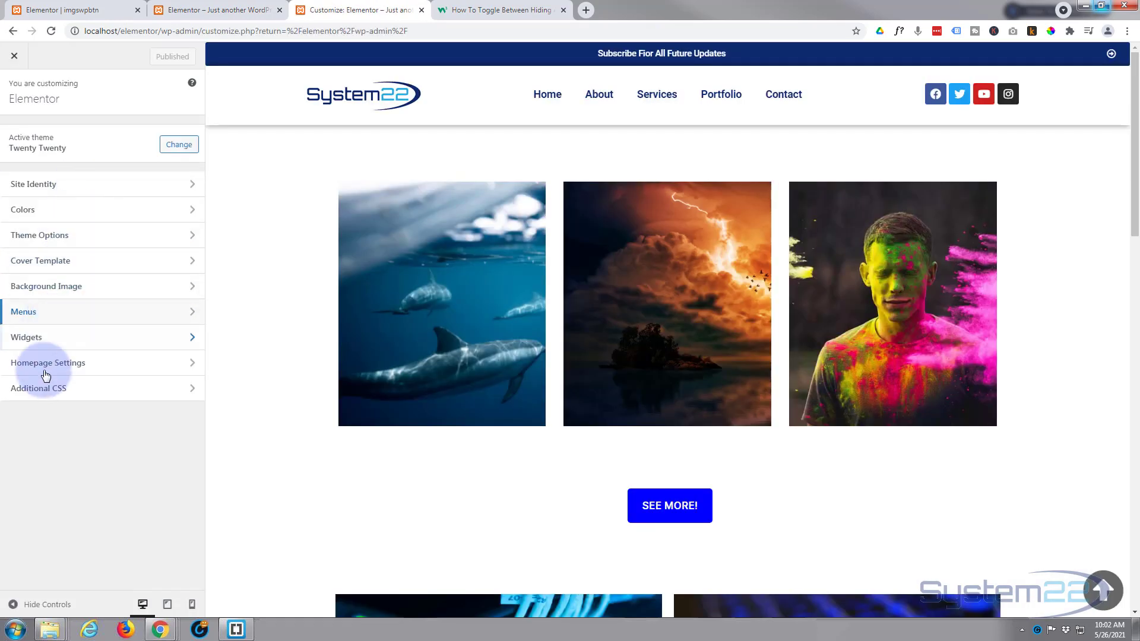
pyautogui.click(109, 390)
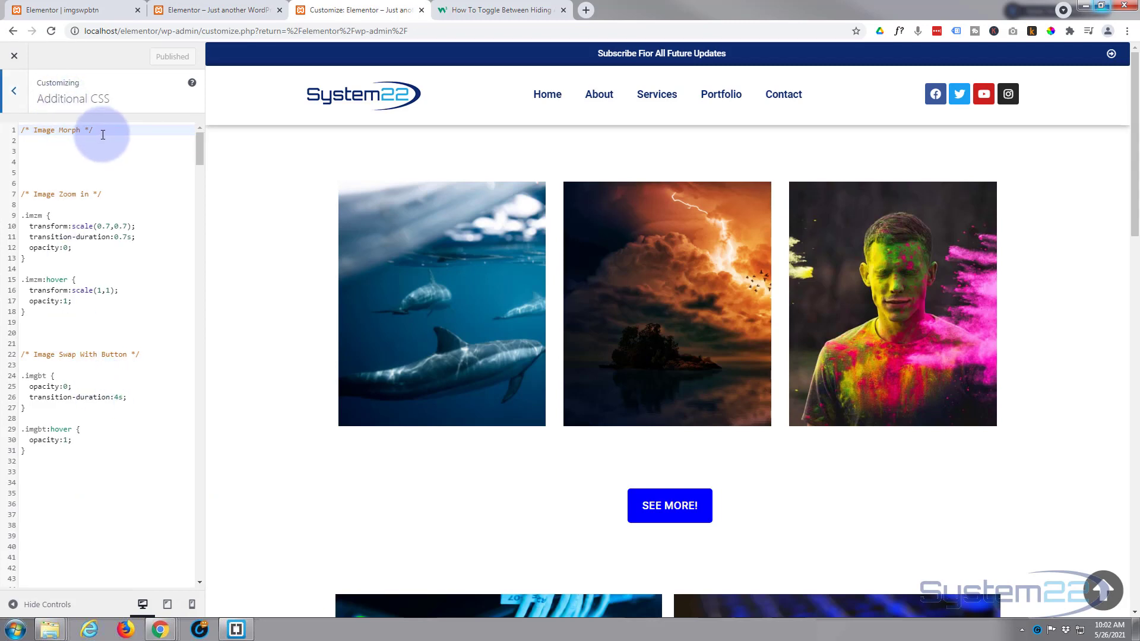
pyautogui.moveTo(102, 134); pyautogui.dragTo(17, 130)
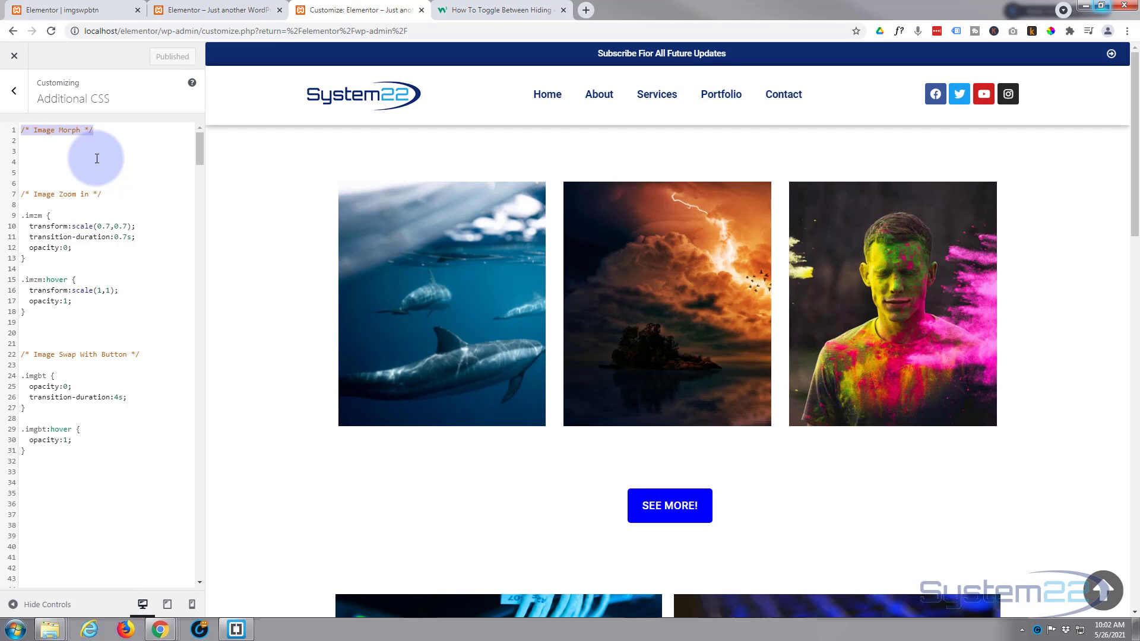
# - Back in the Elementor editor, add the custom CSS rule #dsec { display:none; } to the sunset and aurora section
pyautogui.click(85, 12)
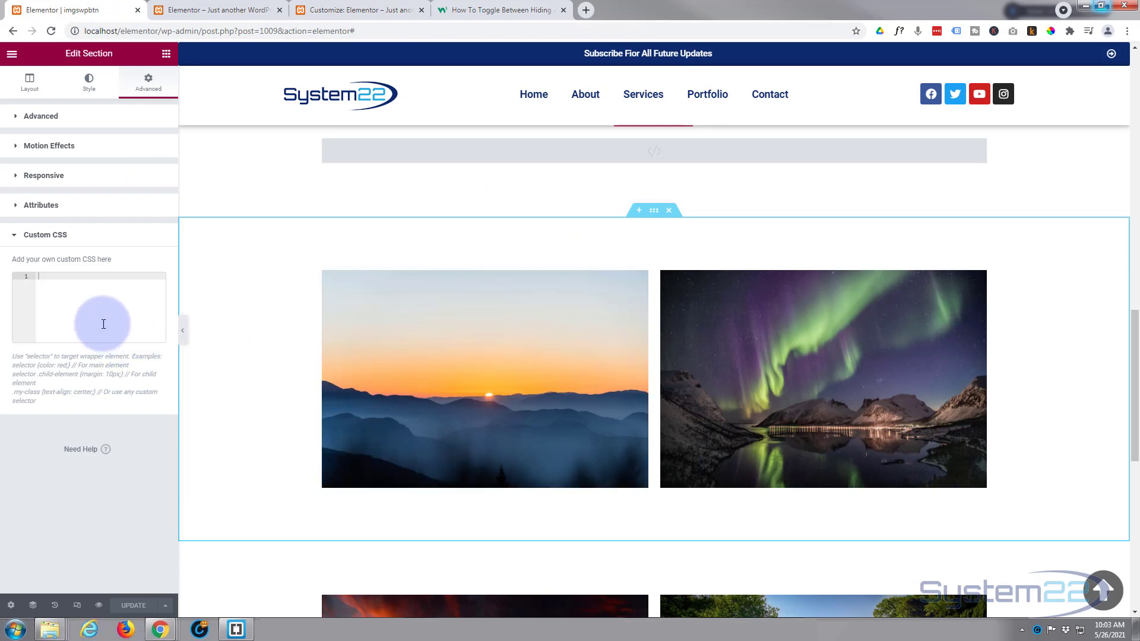
pyautogui.click(22, 117)
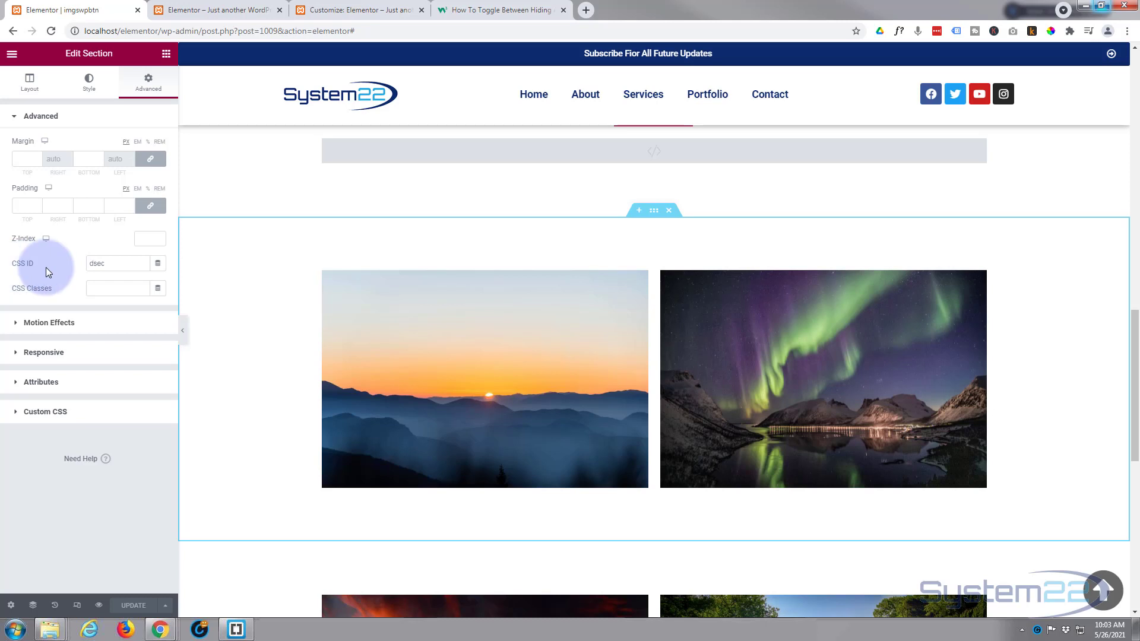
pyautogui.click(21, 414)
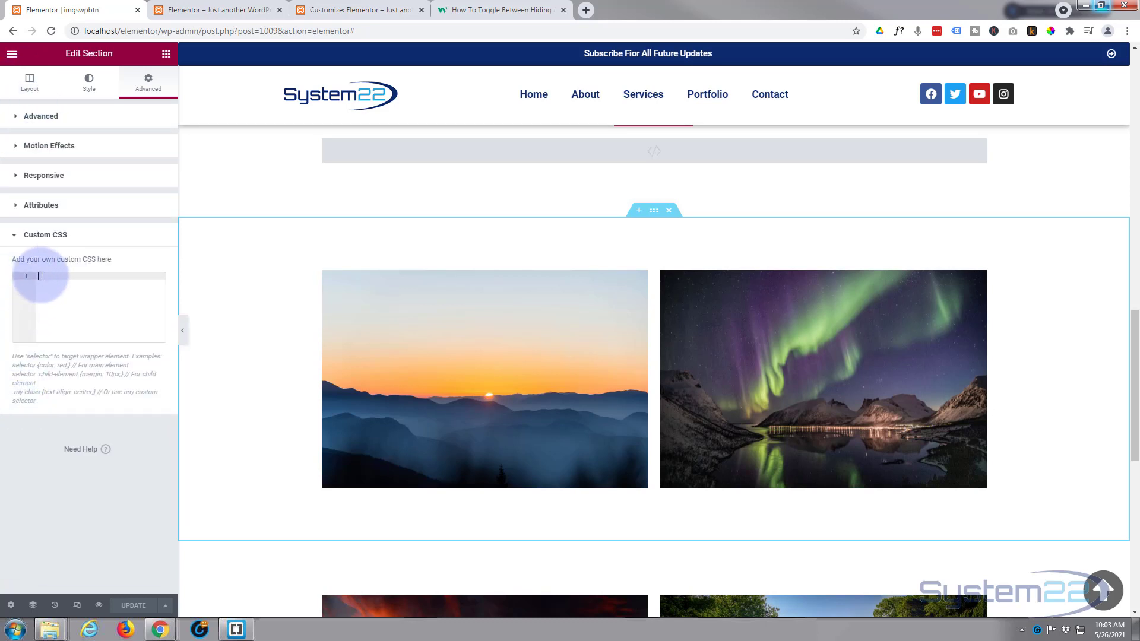
pyautogui.click(10, 279)
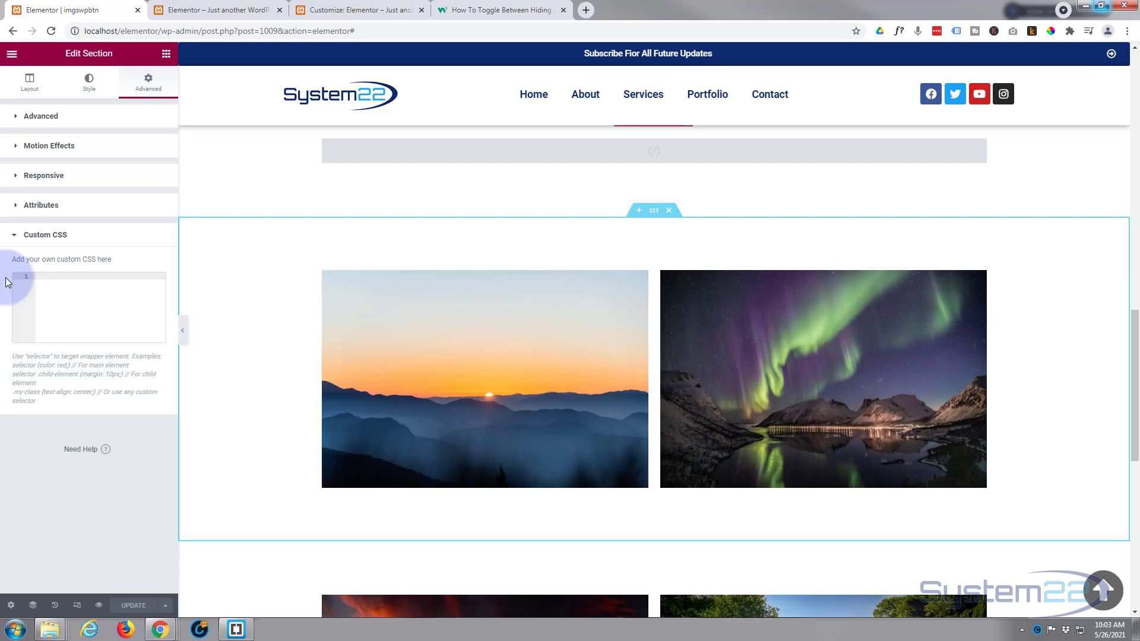
pyautogui.write('#')
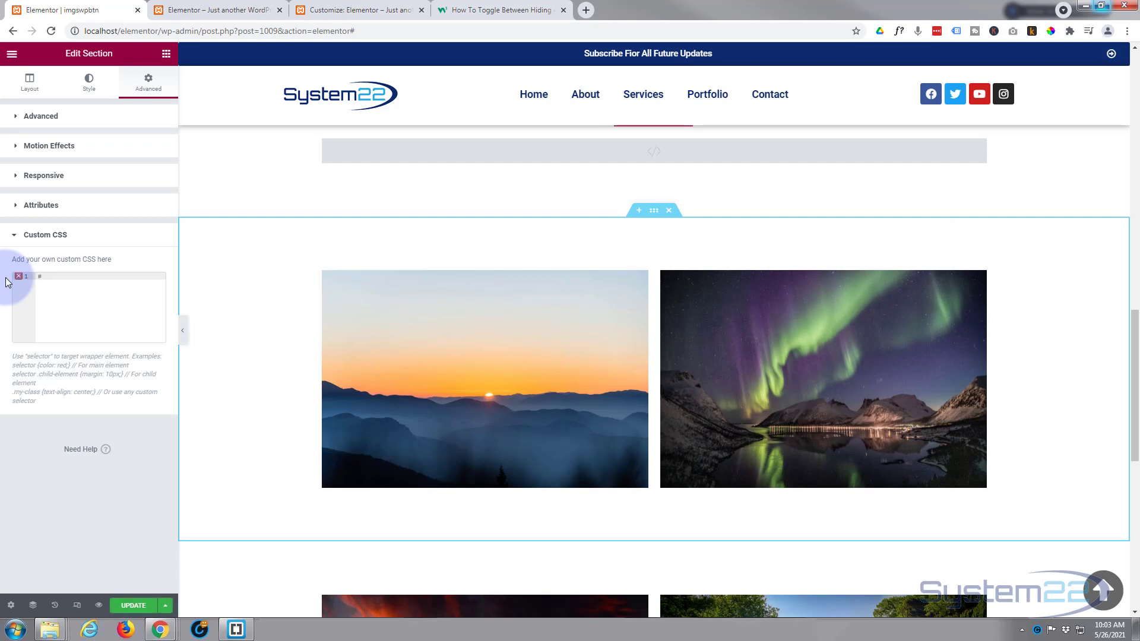
pyautogui.write('dsec {')
pyautogui.press('Return')
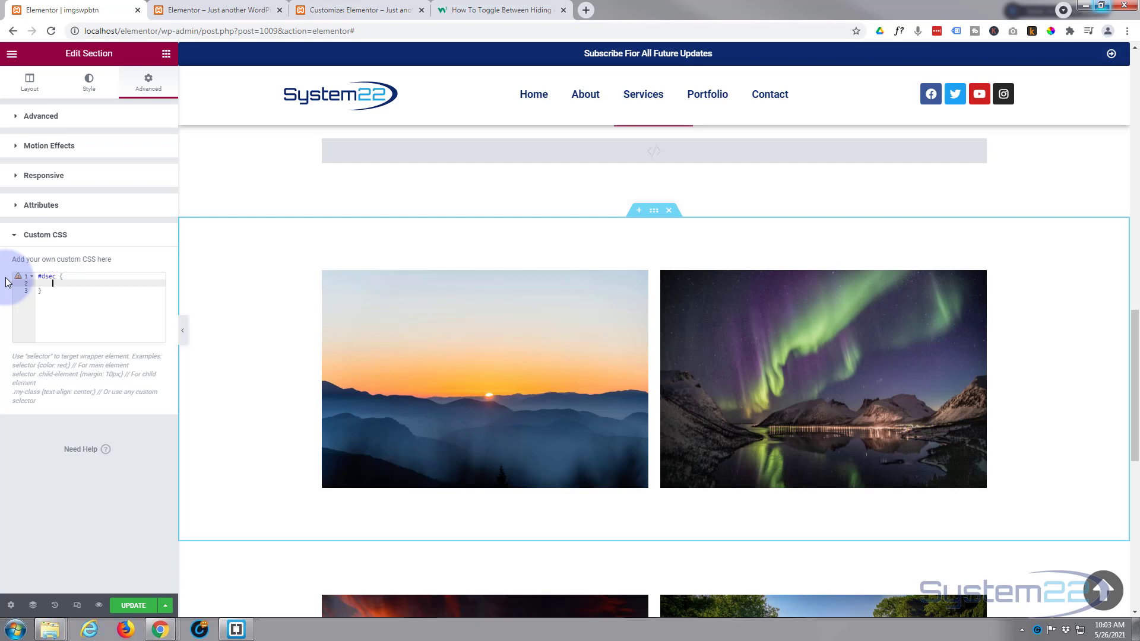
pyautogui.write('displa')
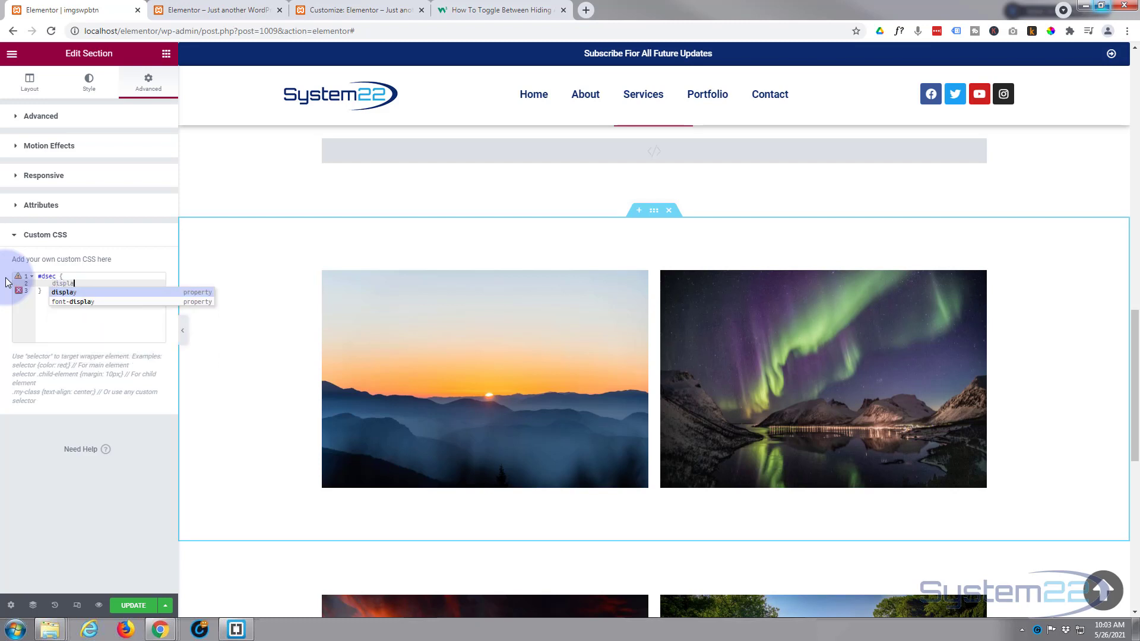
pyautogui.write('y:none')
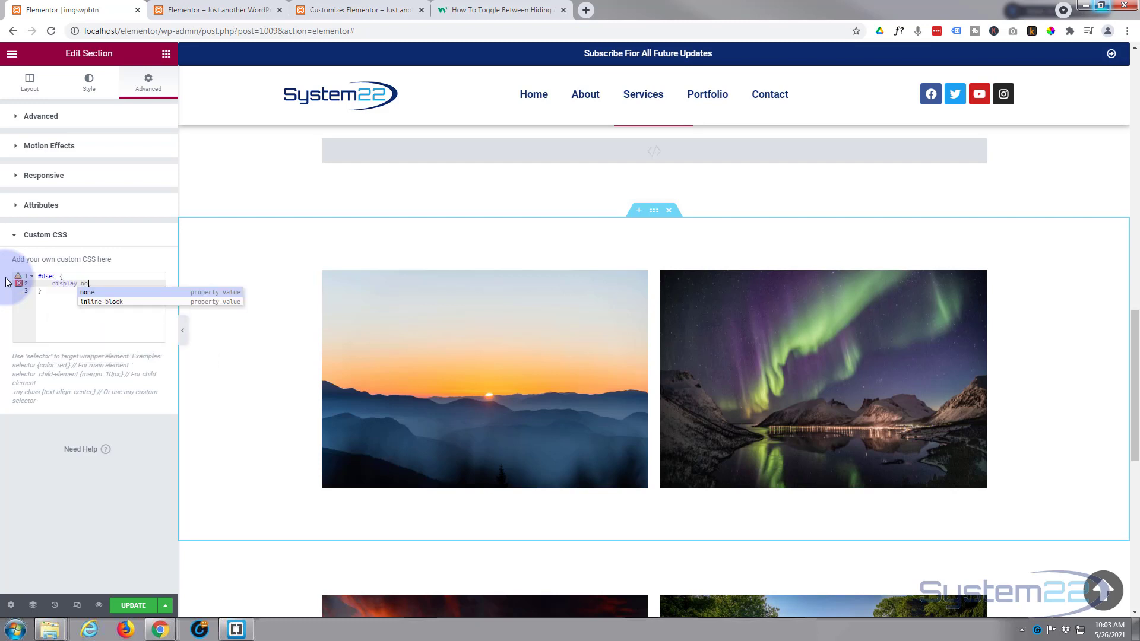
pyautogui.write(';')
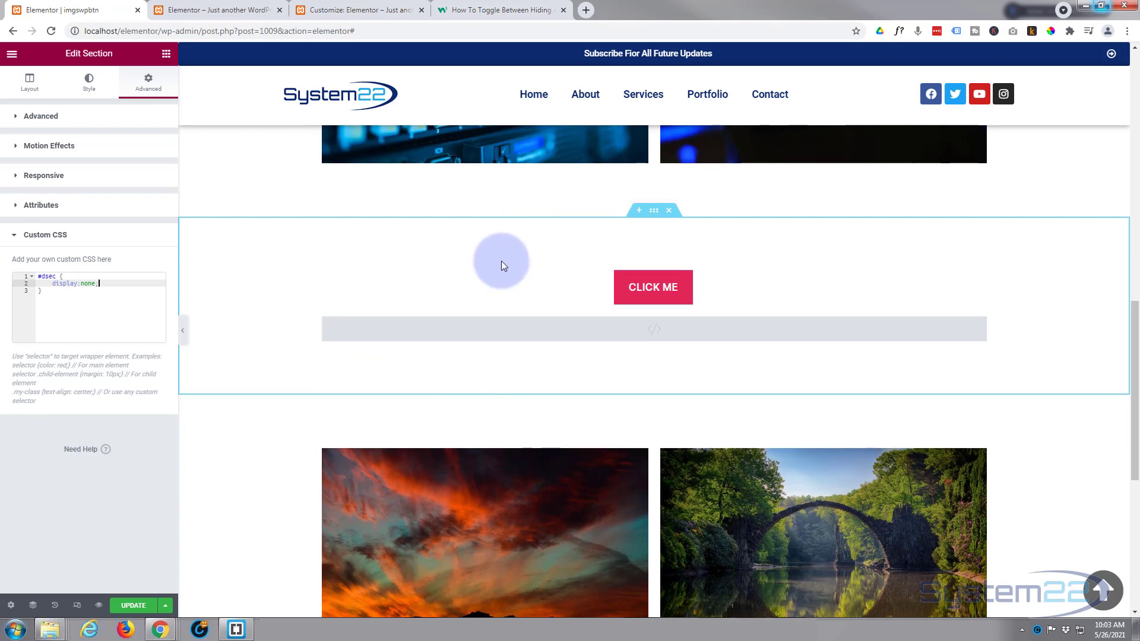
# - Set the padding of the section containing the CLICK ME button to 0 on all sides
pyautogui.click(652, 214)
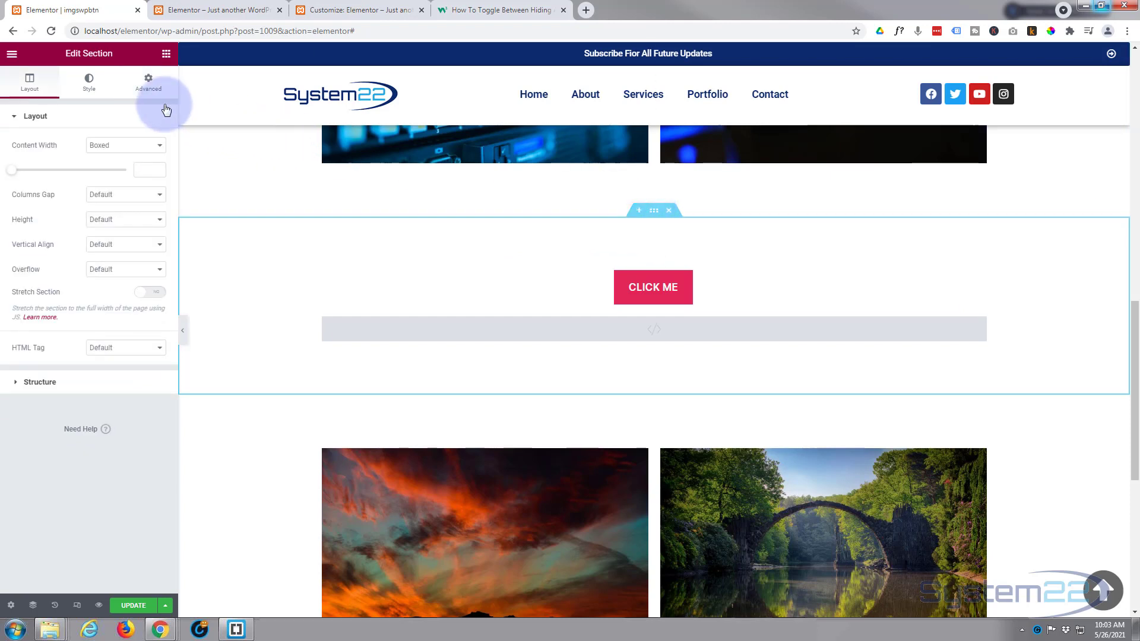
pyautogui.click(149, 83)
pyautogui.click(18, 203)
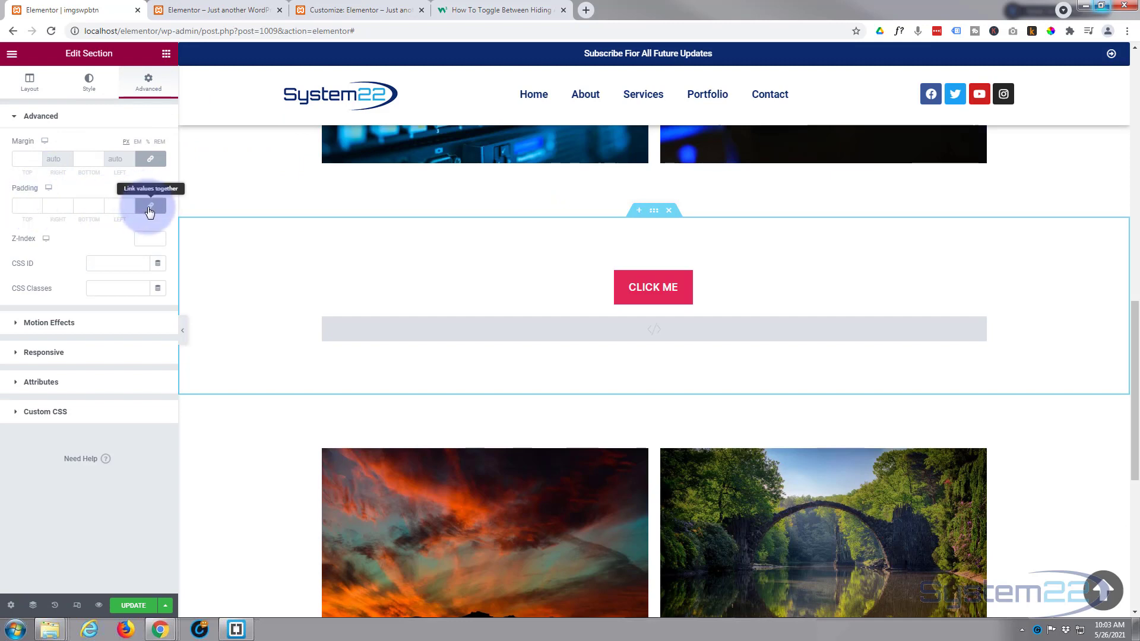
pyautogui.click(19, 203)
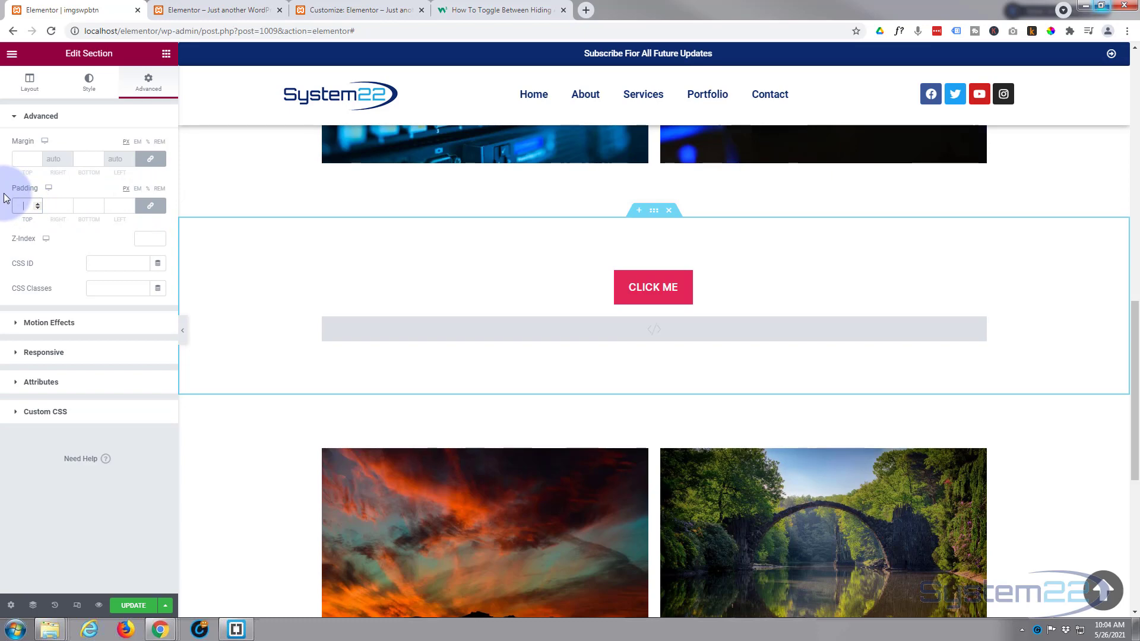
pyautogui.write('0')
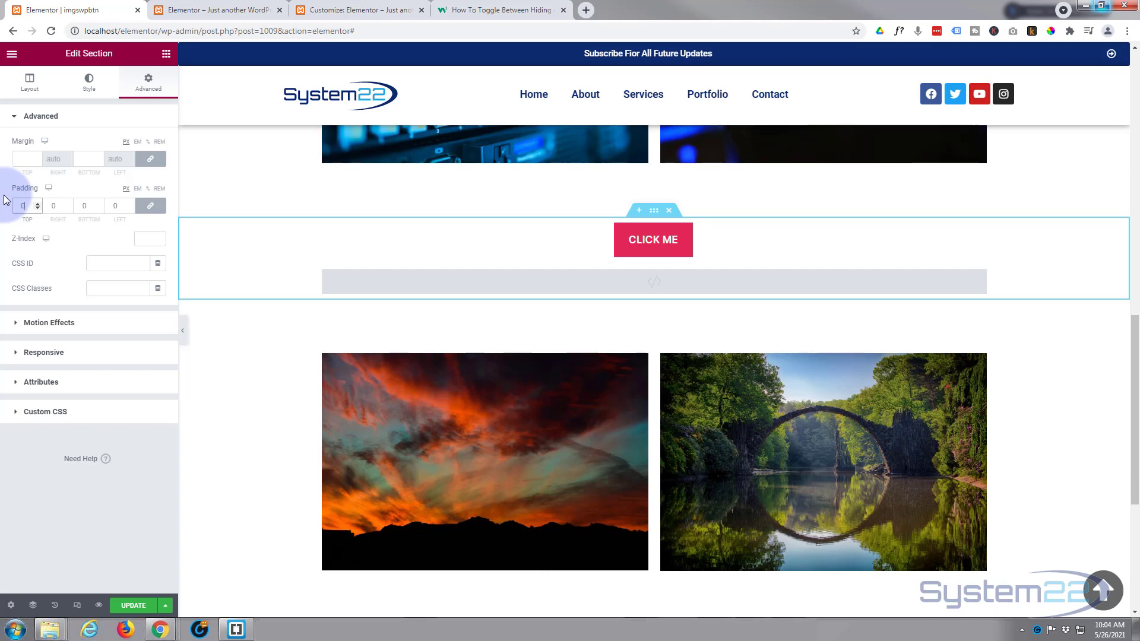
# - Update the page and, in the preview, repeatedly toggle the sunset and aurora section with the CLICK ME button to test it
pyautogui.click(134, 606)
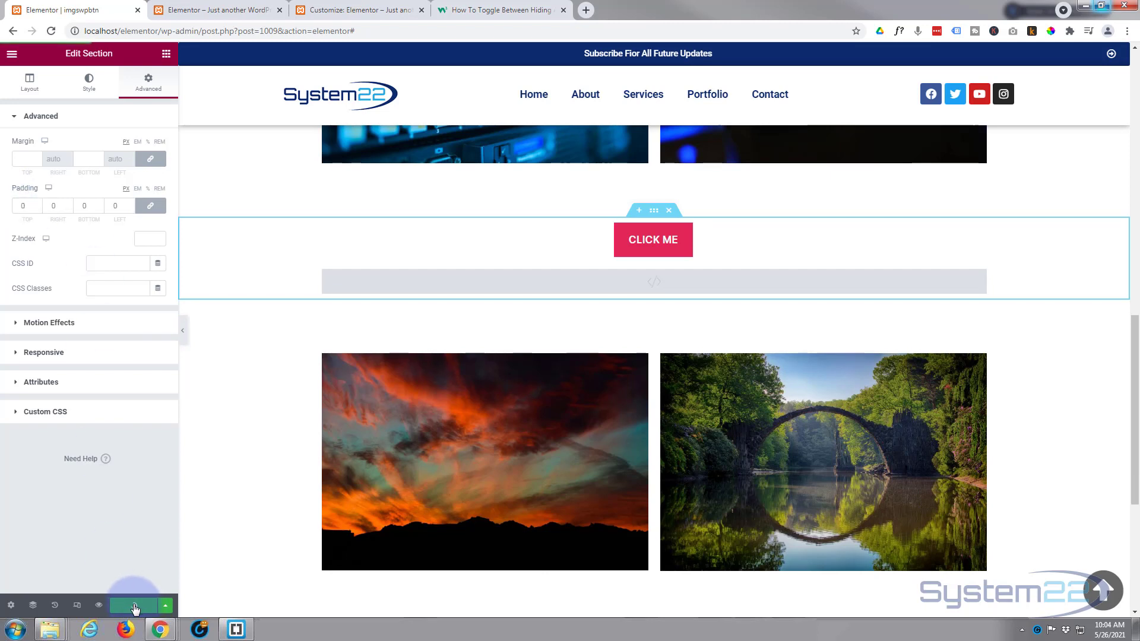
pyautogui.click(220, 10)
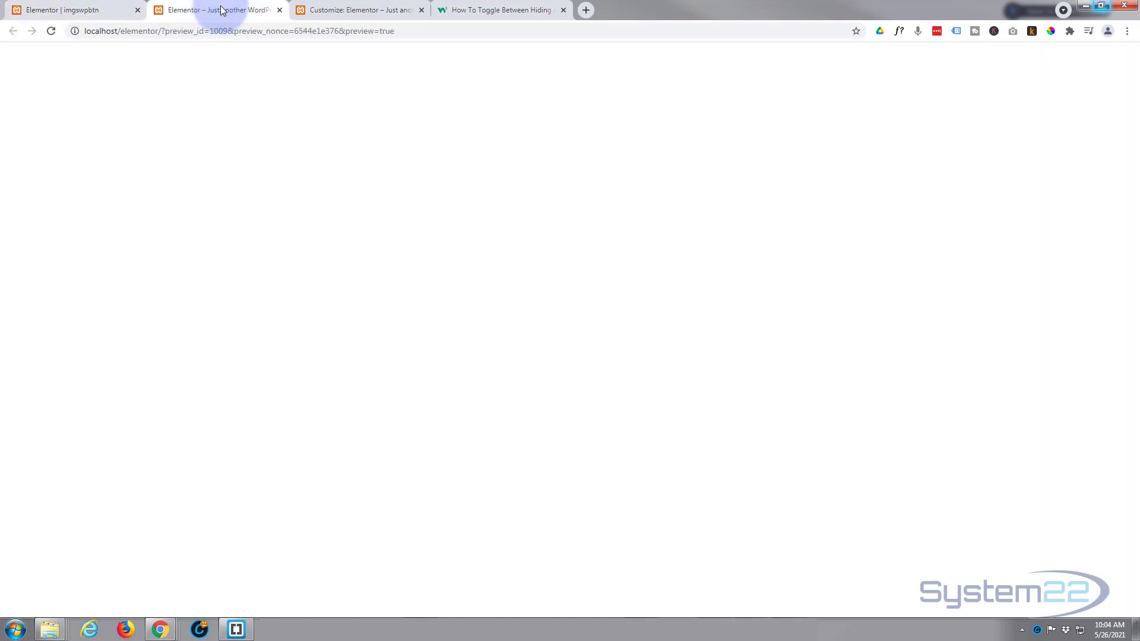
pyautogui.scroll(-8, 148, 276)
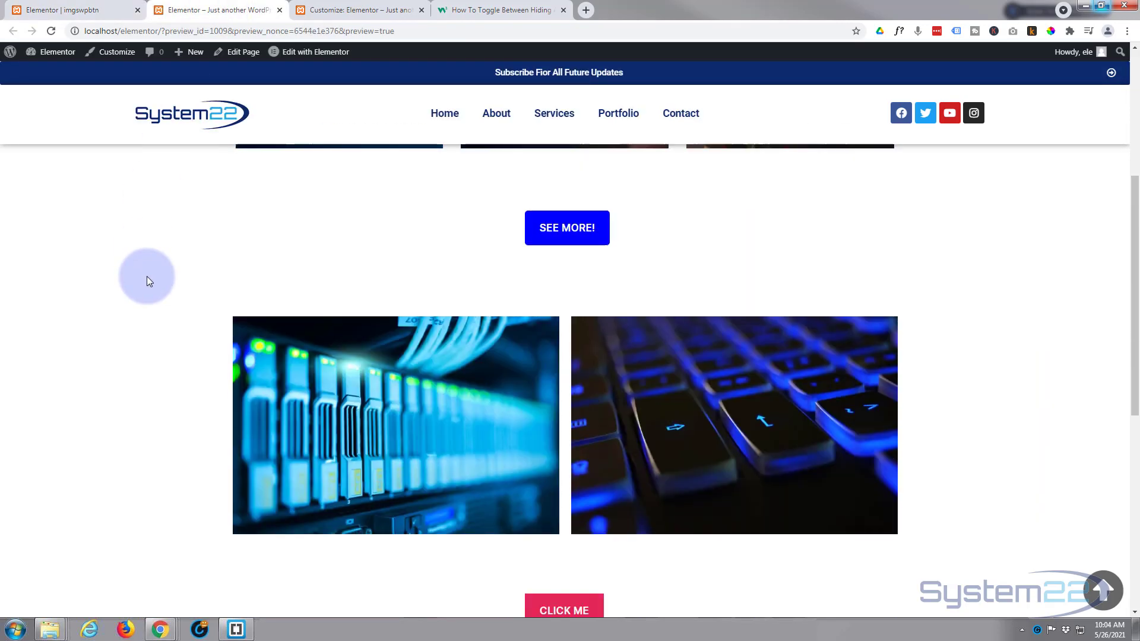
pyautogui.scroll(-3, 147, 276)
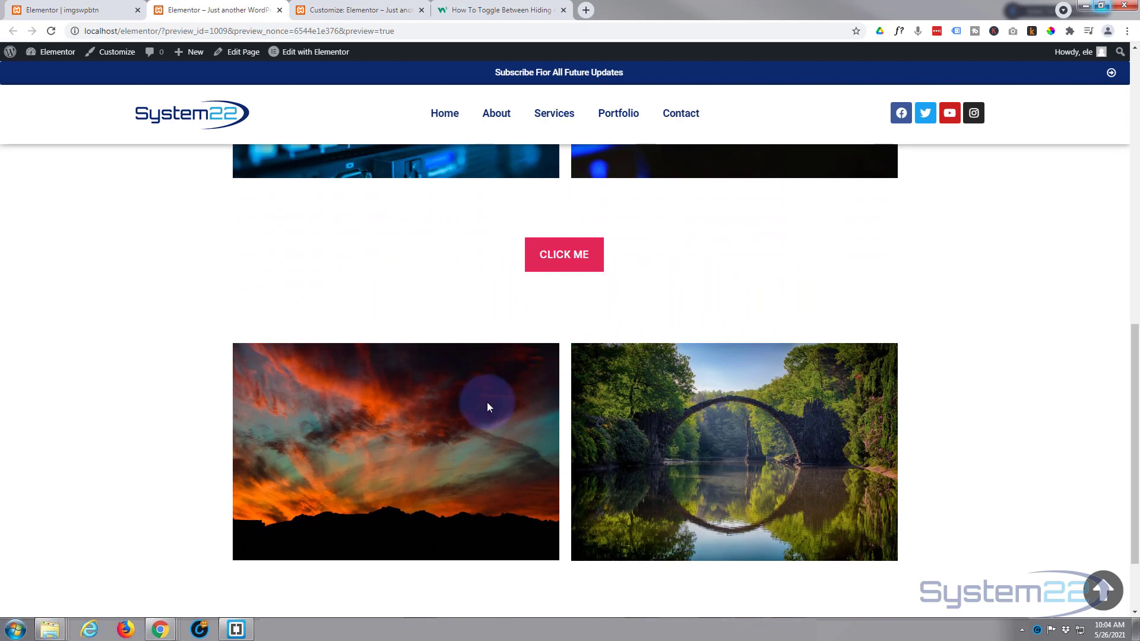
pyautogui.click(547, 255)
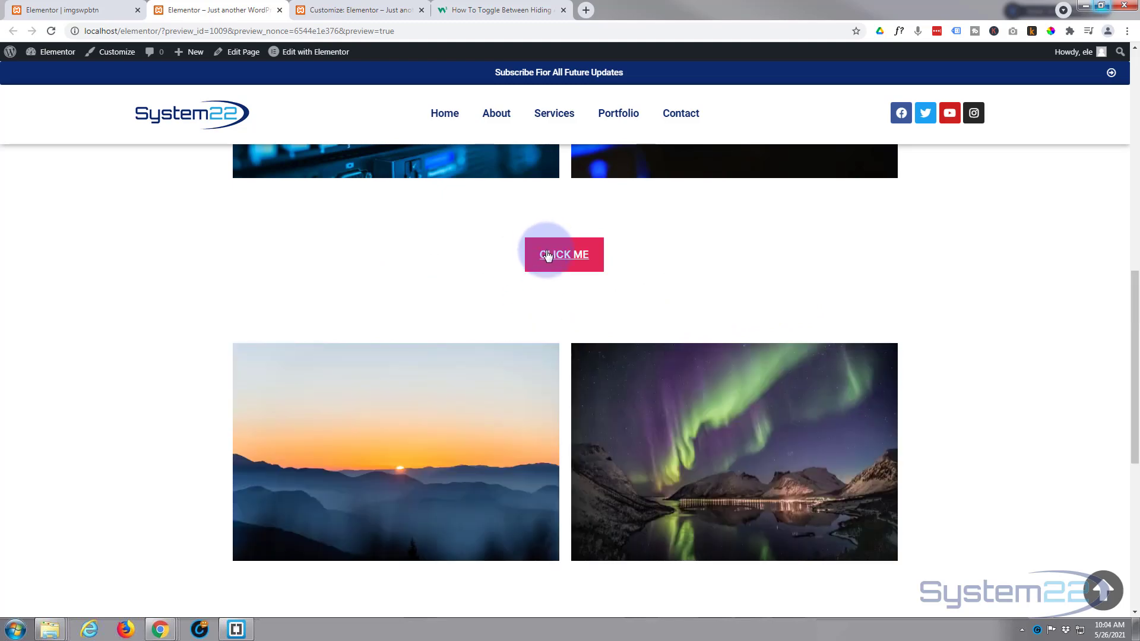
pyautogui.click(553, 261)
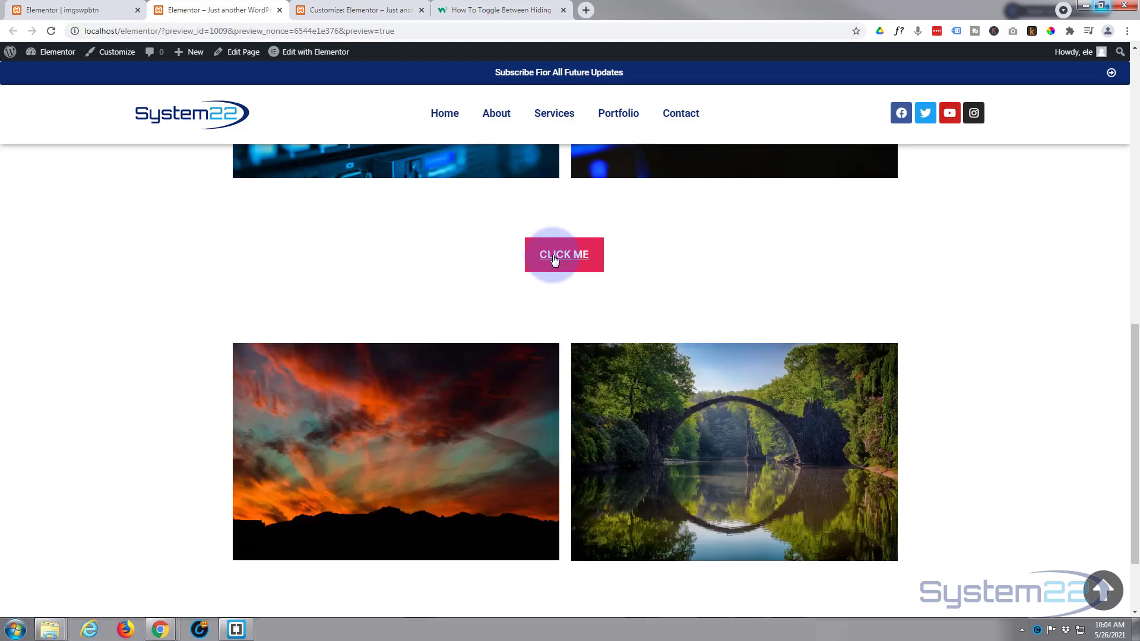
pyautogui.click(559, 258)
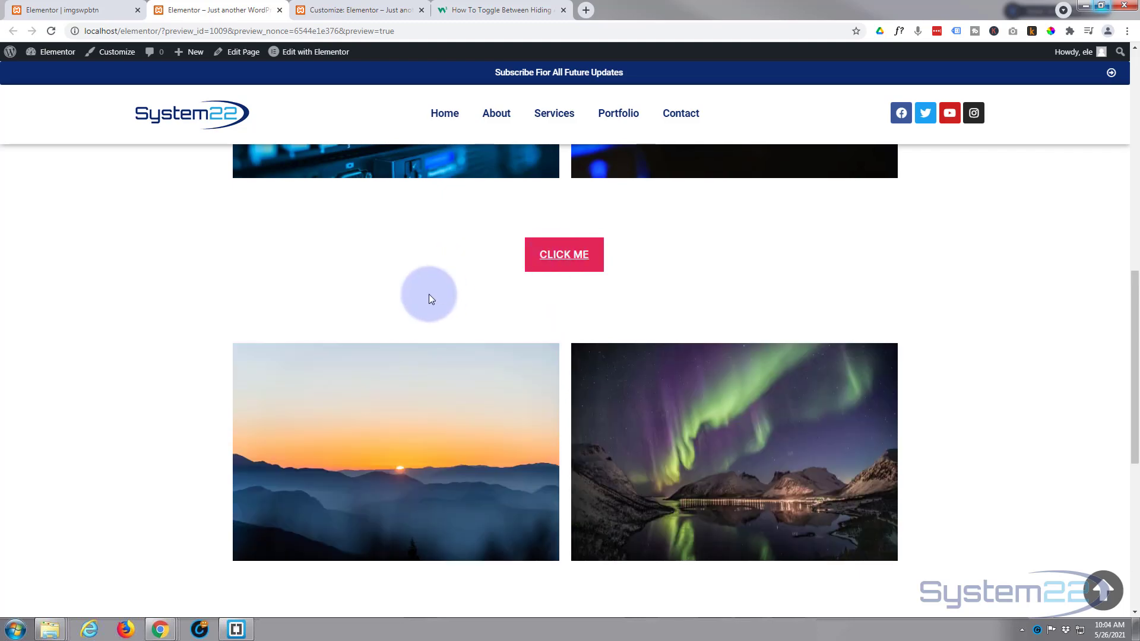
pyautogui.click(551, 257)
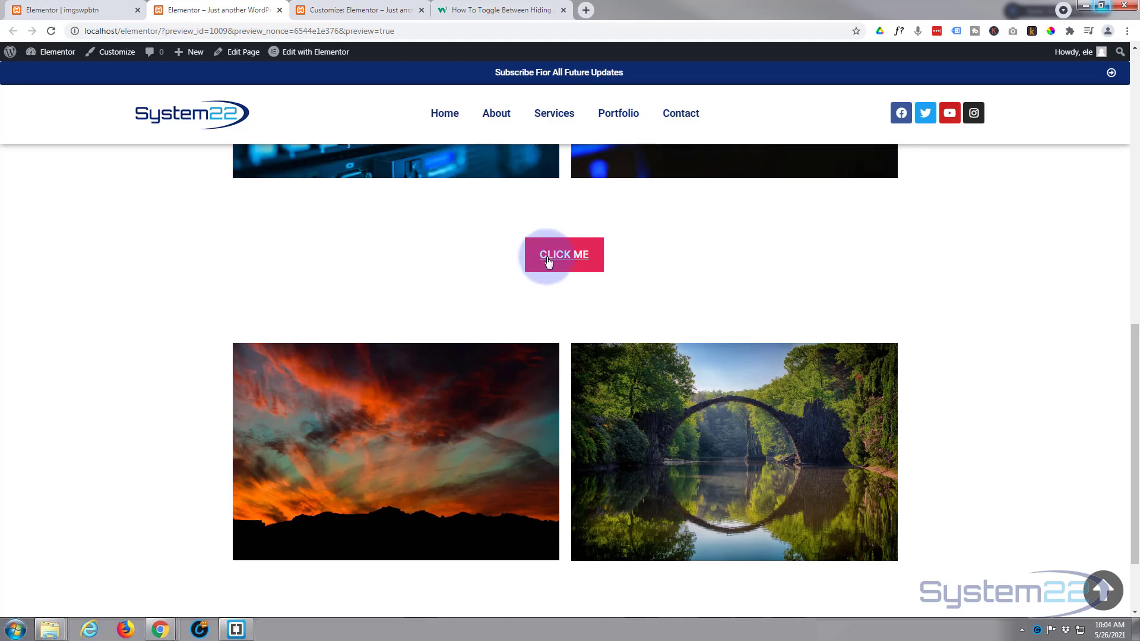
pyautogui.click(549, 262)
pyautogui.click(550, 261)
pyautogui.click(550, 262)
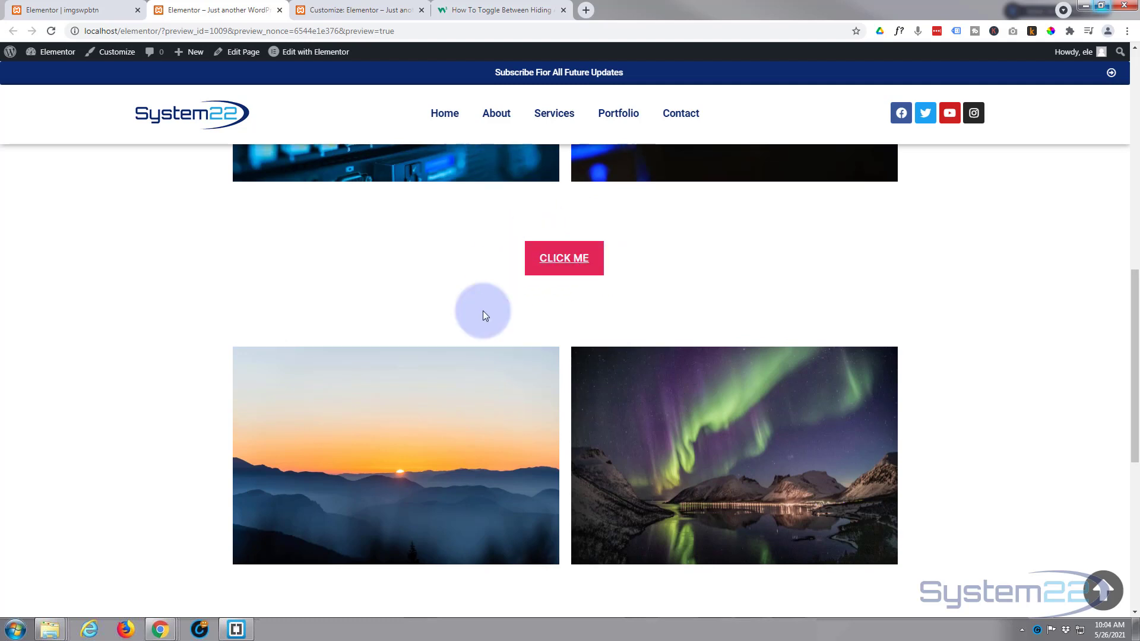
pyautogui.scroll(2, 483, 314)
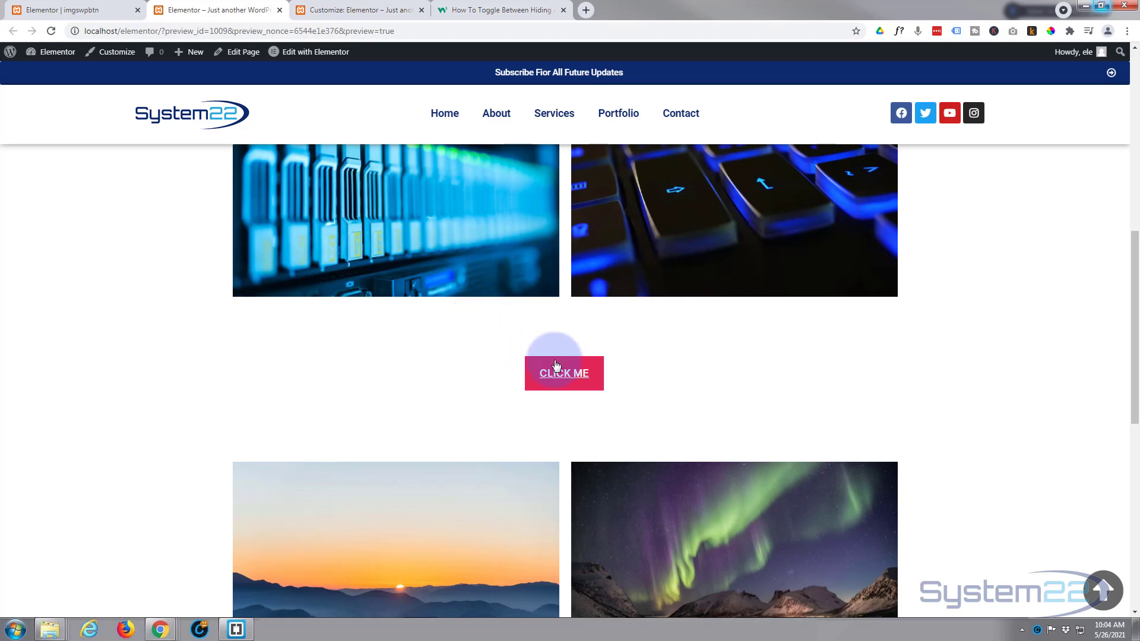
# - Back in the Elementor editor, copy the CSS class of the CLICK ME HTML widget and open that widget's custom CSS editor
pyautogui.click(105, 11)
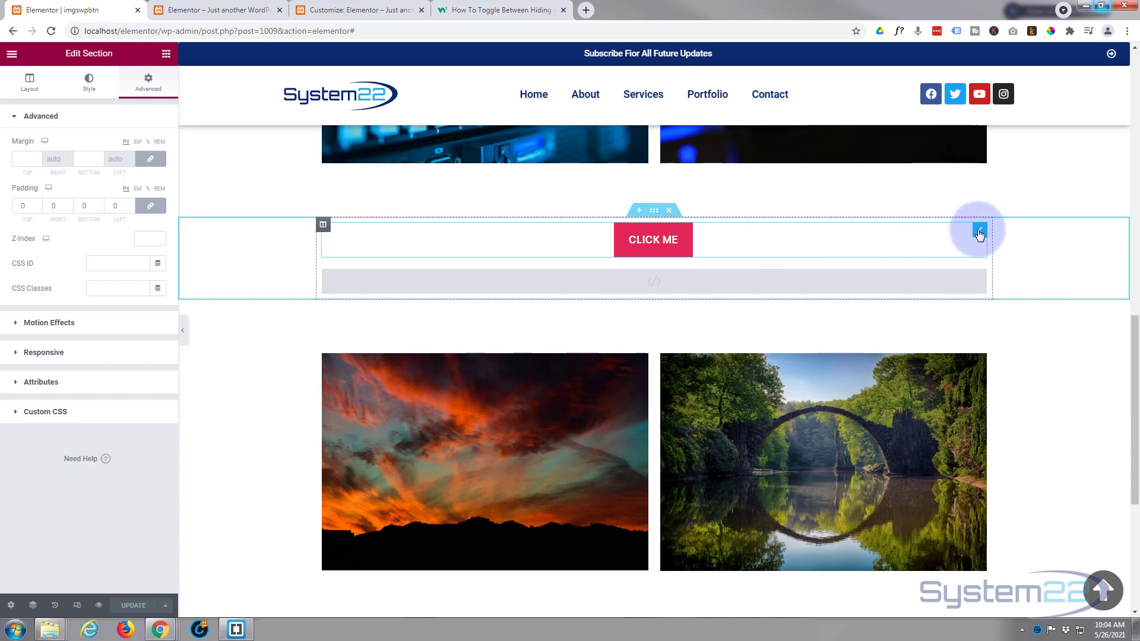
pyautogui.click(980, 232)
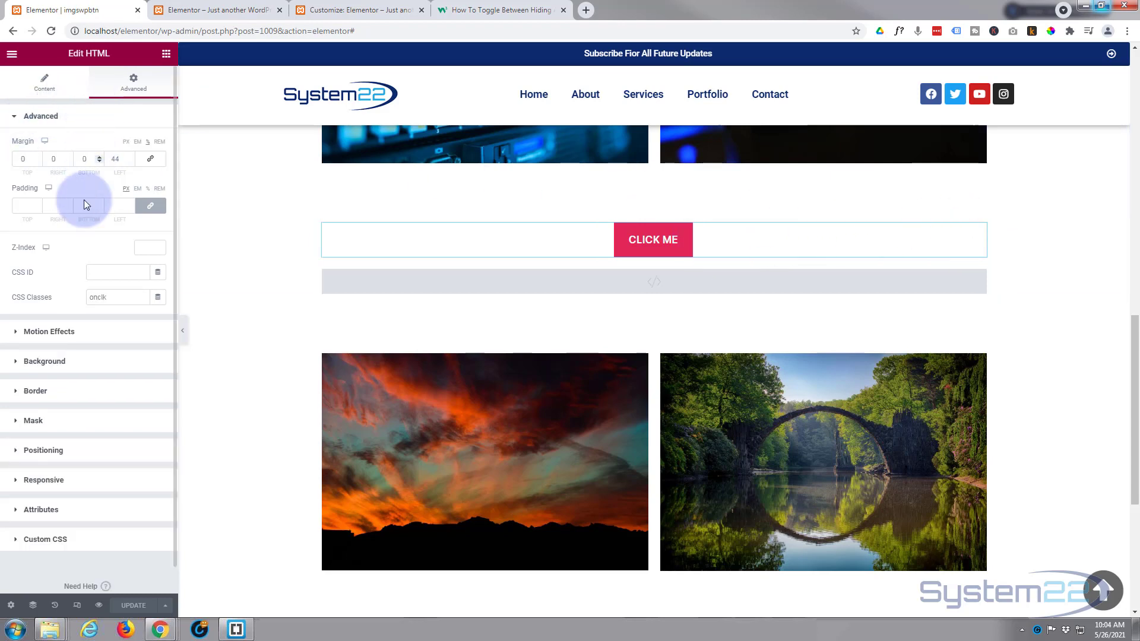
pyautogui.moveTo(108, 298); pyautogui.dragTo(67, 303)
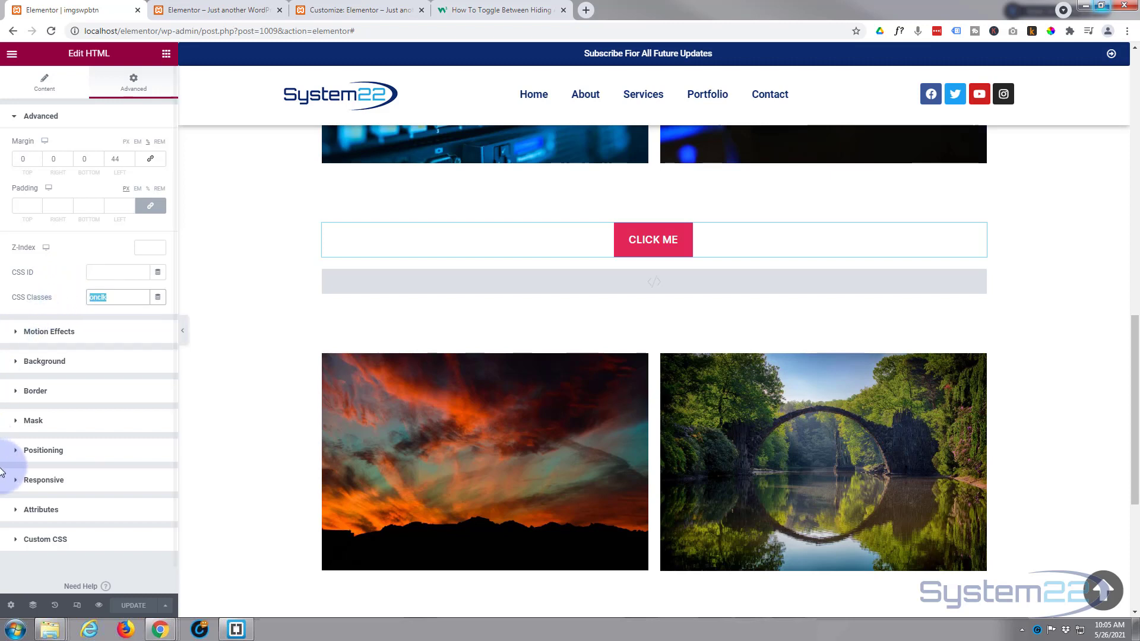
pyautogui.scroll(-1, 34, 509)
pyautogui.click(34, 511)
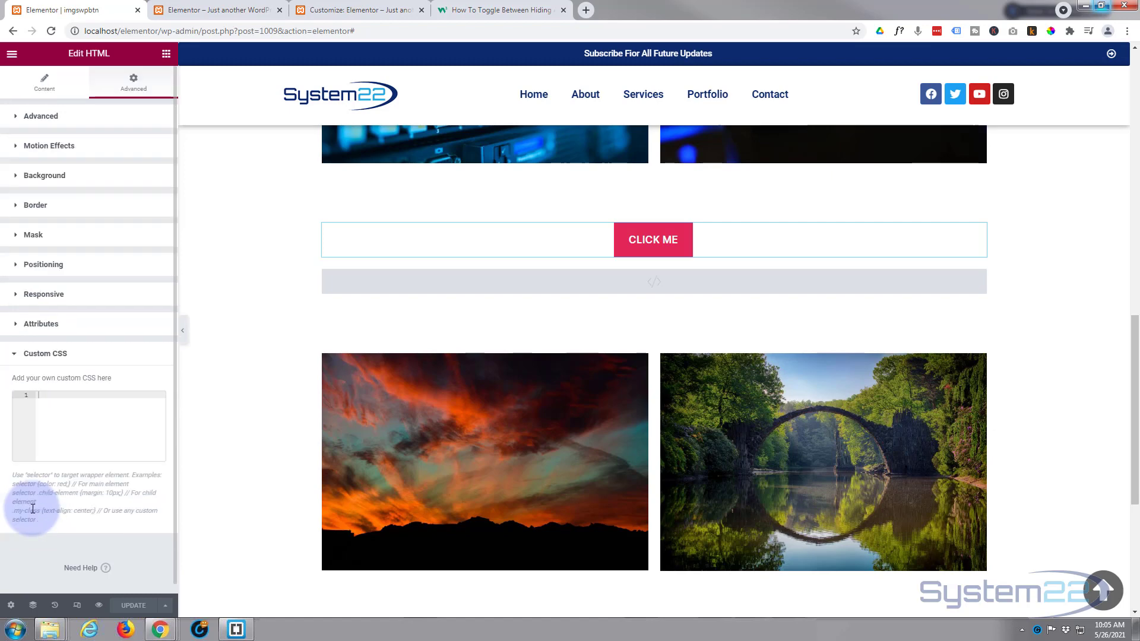
# - Look at the Customizer's Additional CSS, return to the editor, and enter the selector .onclk in the CLICK ME widget's custom CSS
pyautogui.click(322, 12)
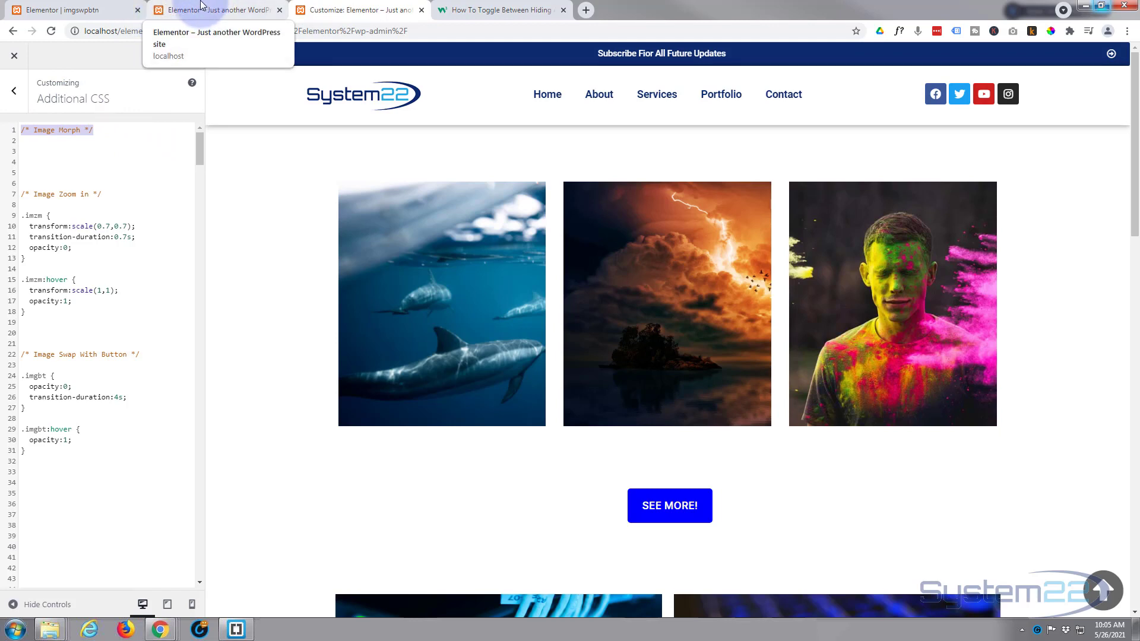
pyautogui.click(94, 11)
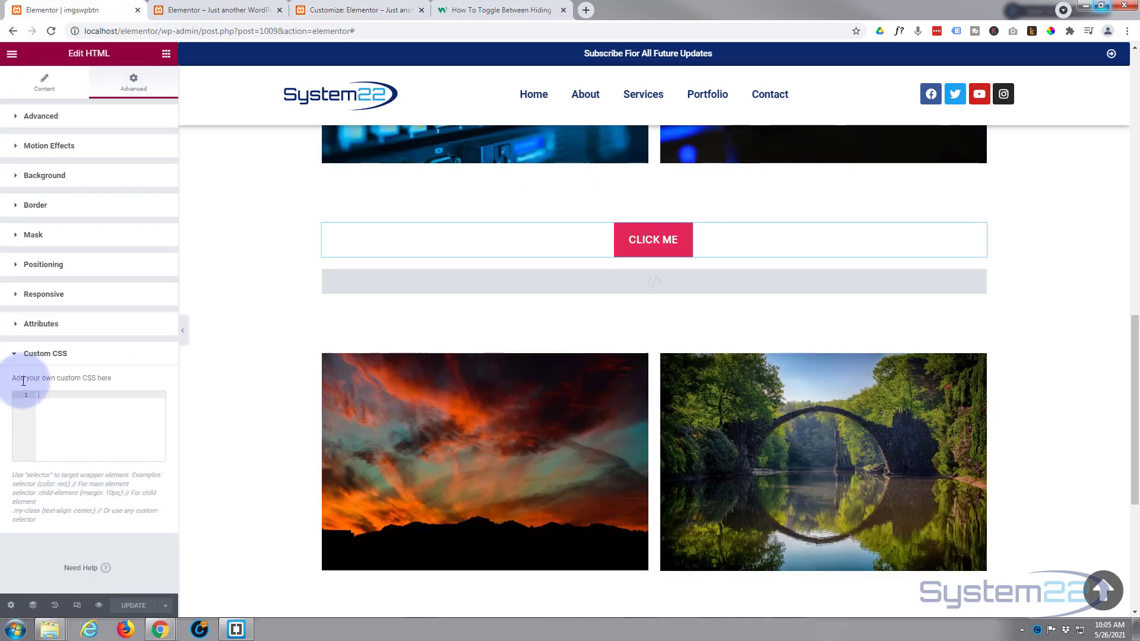
pyautogui.click(57, 397)
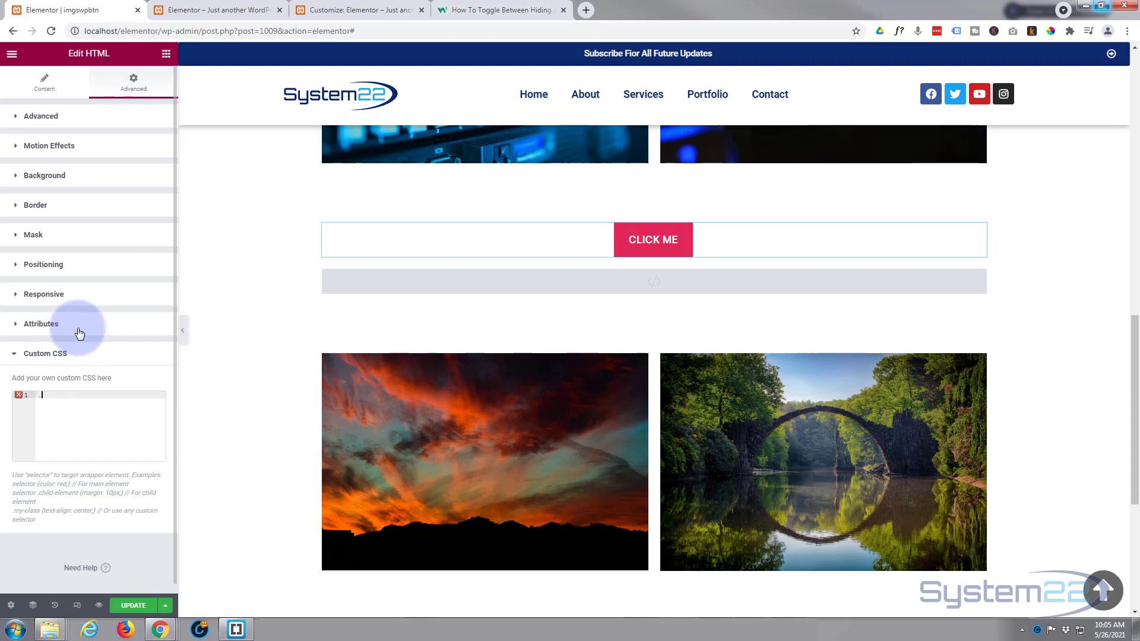
pyautogui.write('onclk')
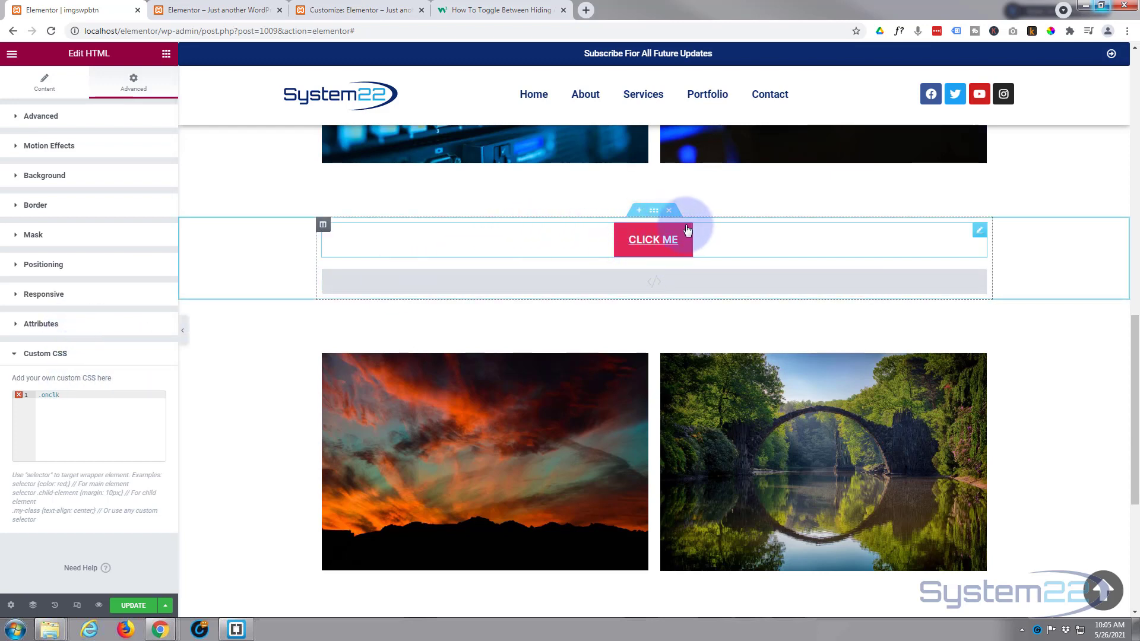
# - Check the button tag in the widget's HTML code and extend the custom CSS selector to .onclk button with an opened rule block
pyautogui.click(34, 83)
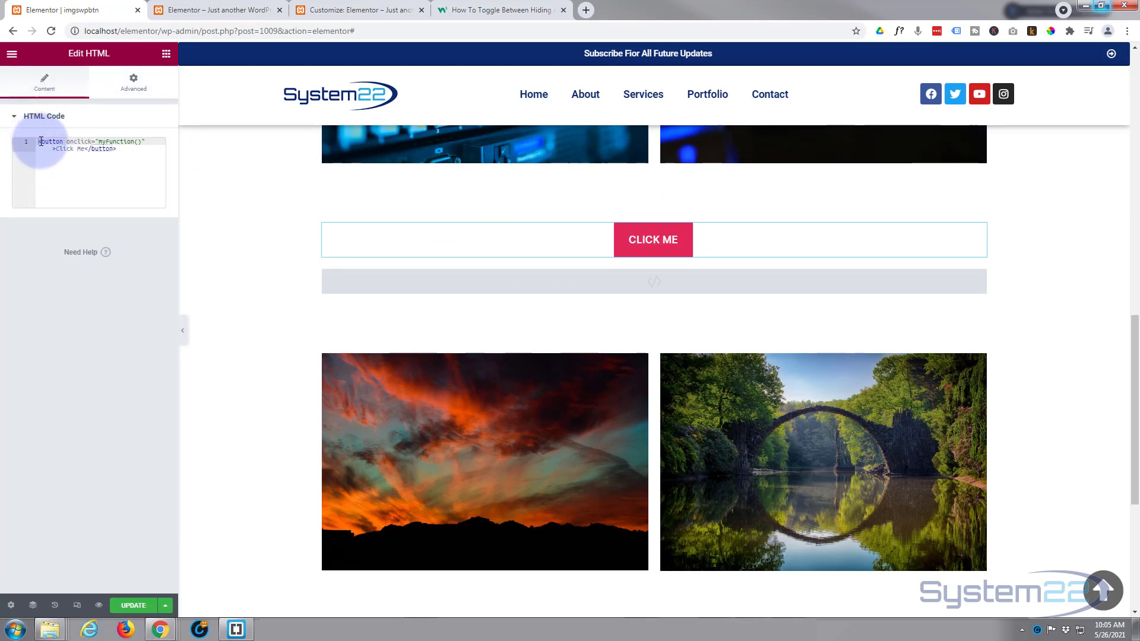
pyautogui.moveTo(41, 142); pyautogui.dragTo(63, 142)
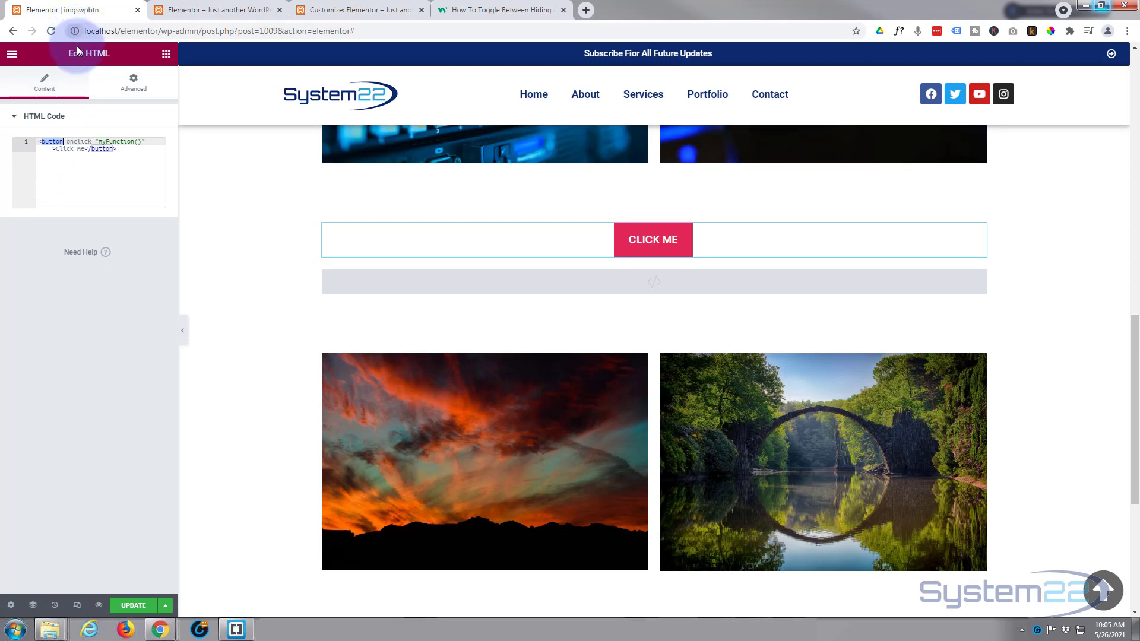
pyautogui.click(136, 75)
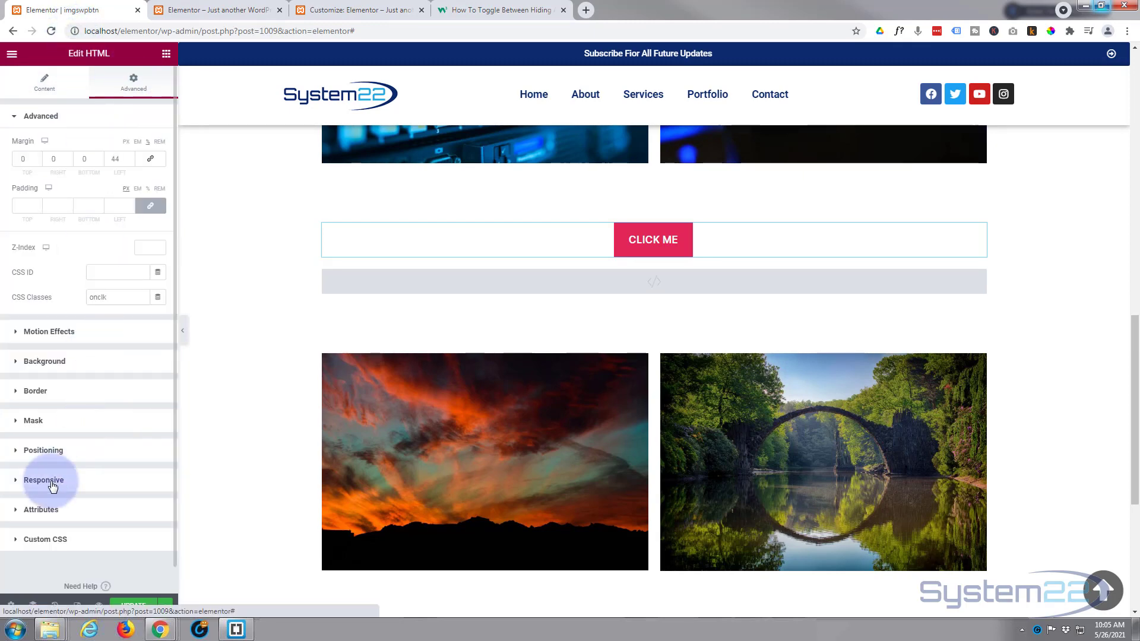
pyautogui.click(17, 539)
pyautogui.click(74, 395)
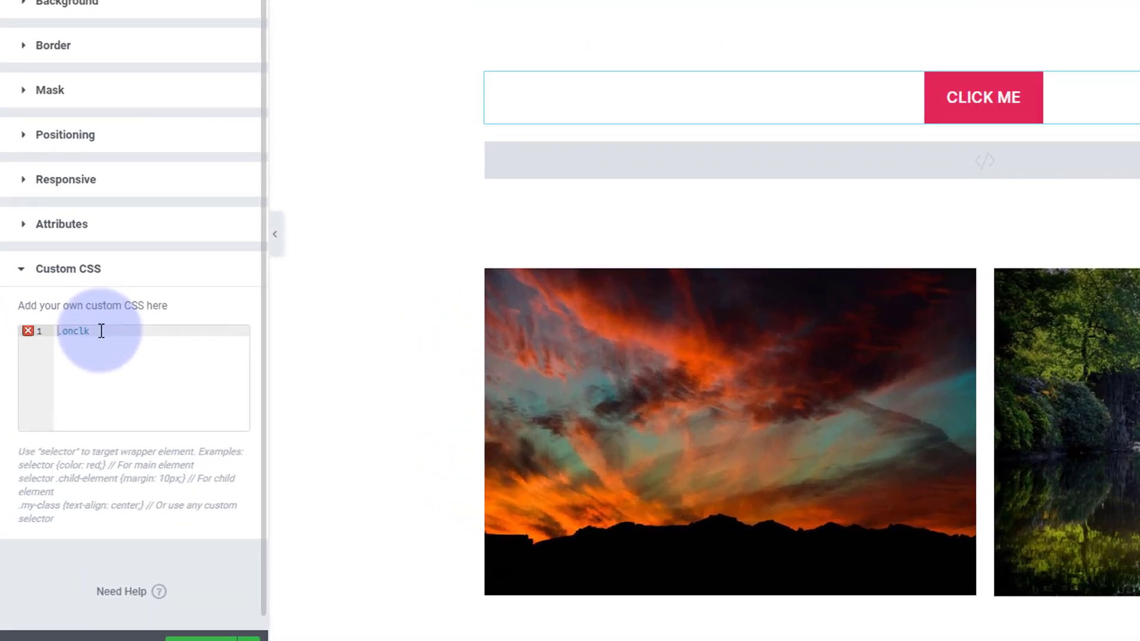
pyautogui.write('b')
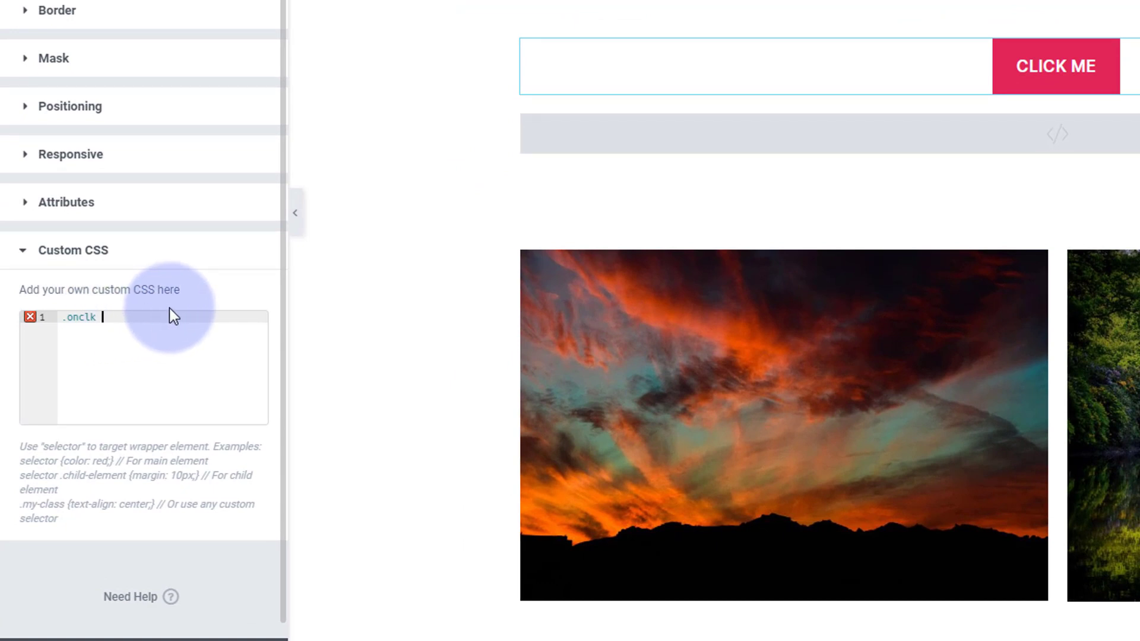
pyautogui.write('utton {')
pyautogui.press('Return')
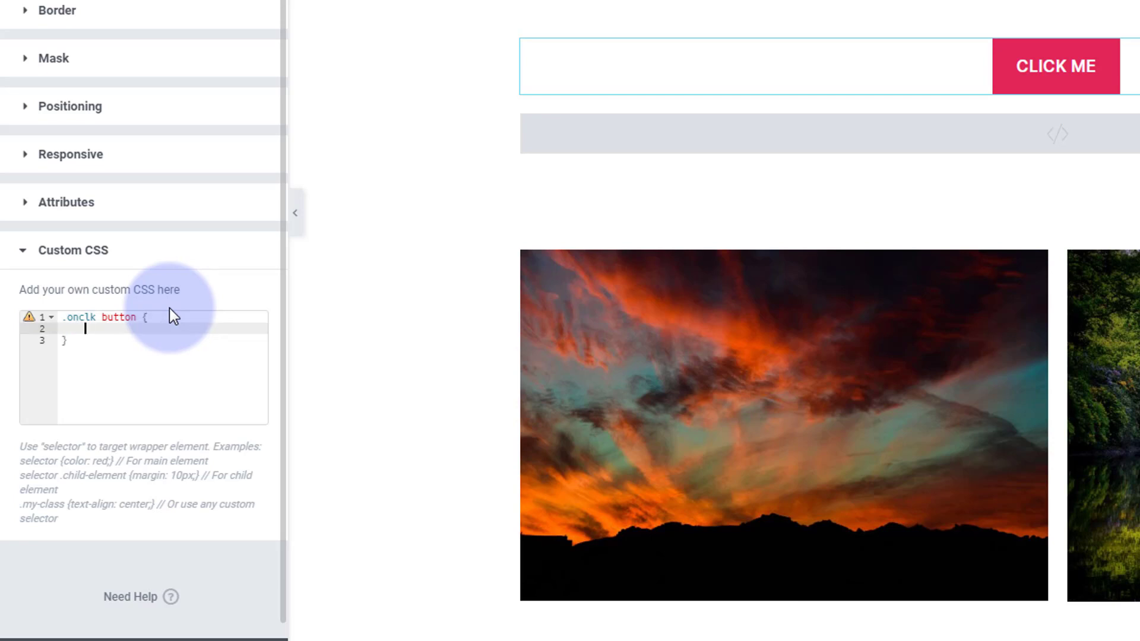
# - Add the declaration background:blue; to the .onclk button rule
pyautogui.write('b')
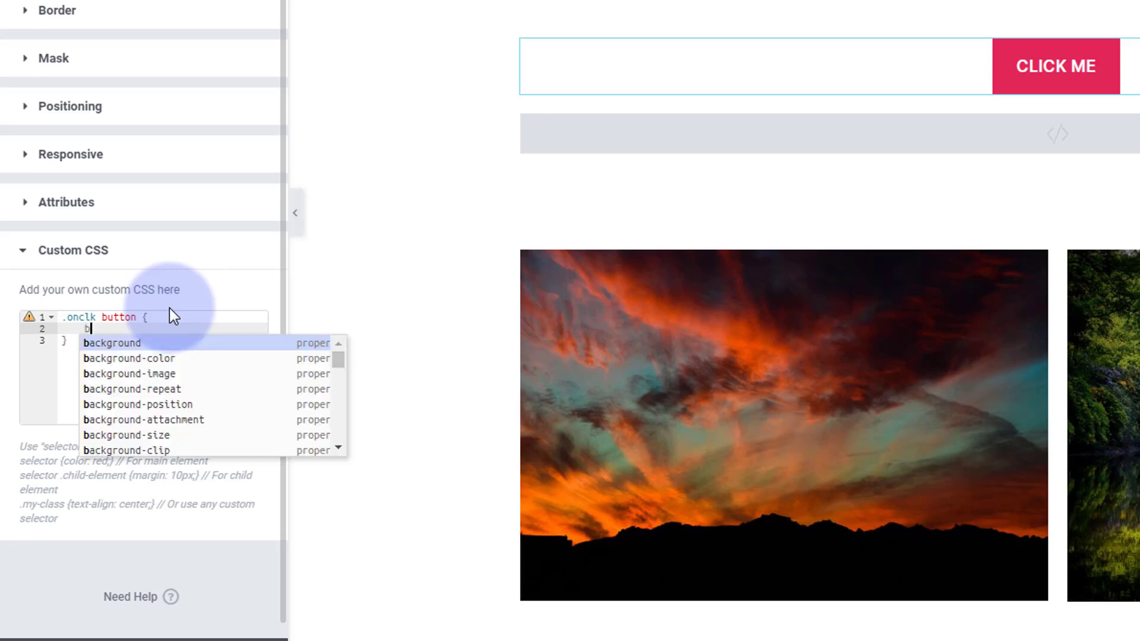
pyautogui.write('ackground')
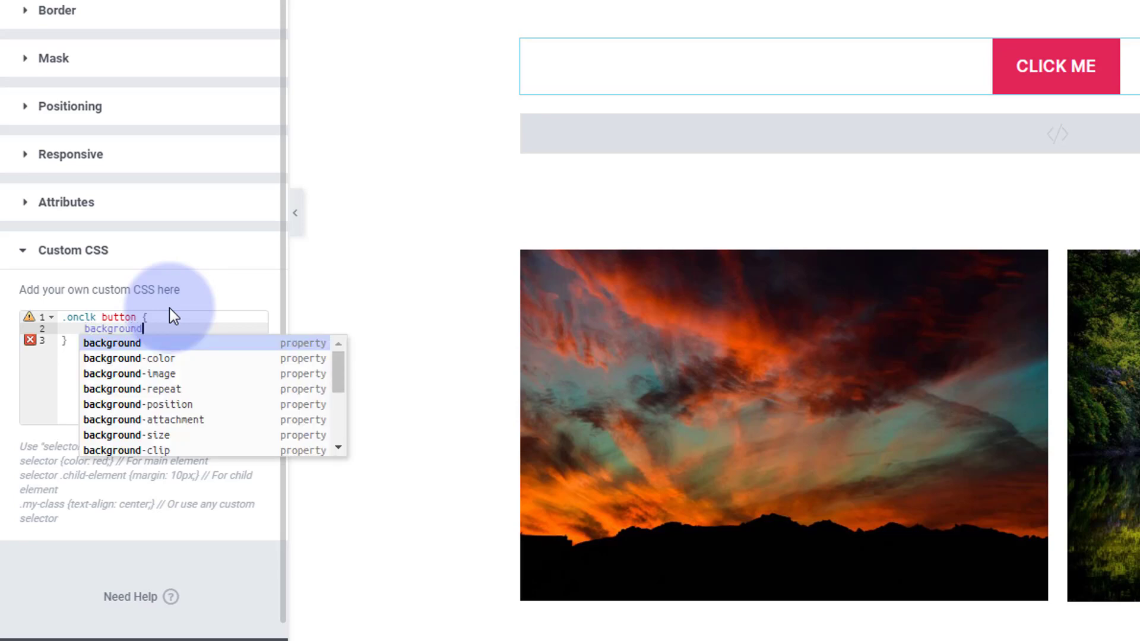
pyautogui.write(':')
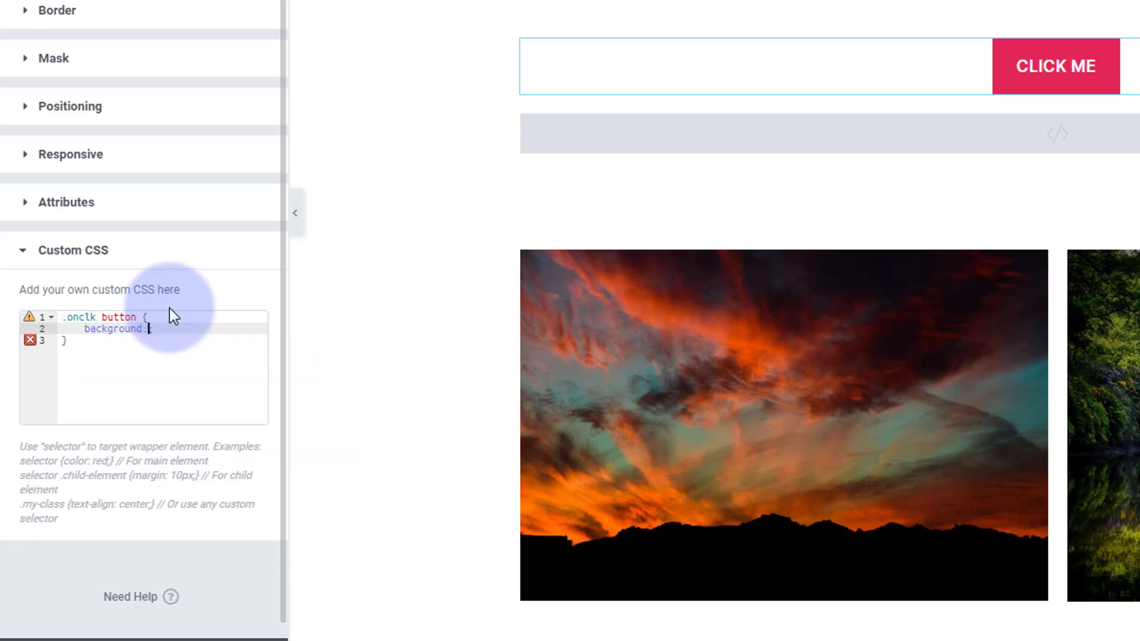
pyautogui.write('blue;')
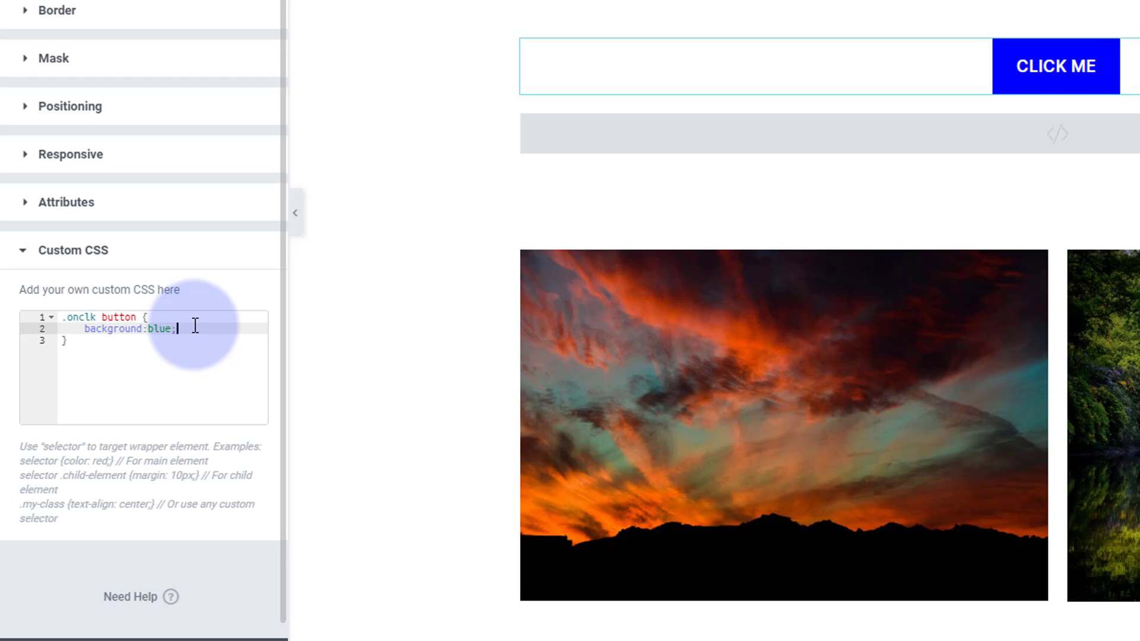
# - Add a border-radius of 5px to the .onclk button rule and increase it to 50px
pyautogui.press('Return')
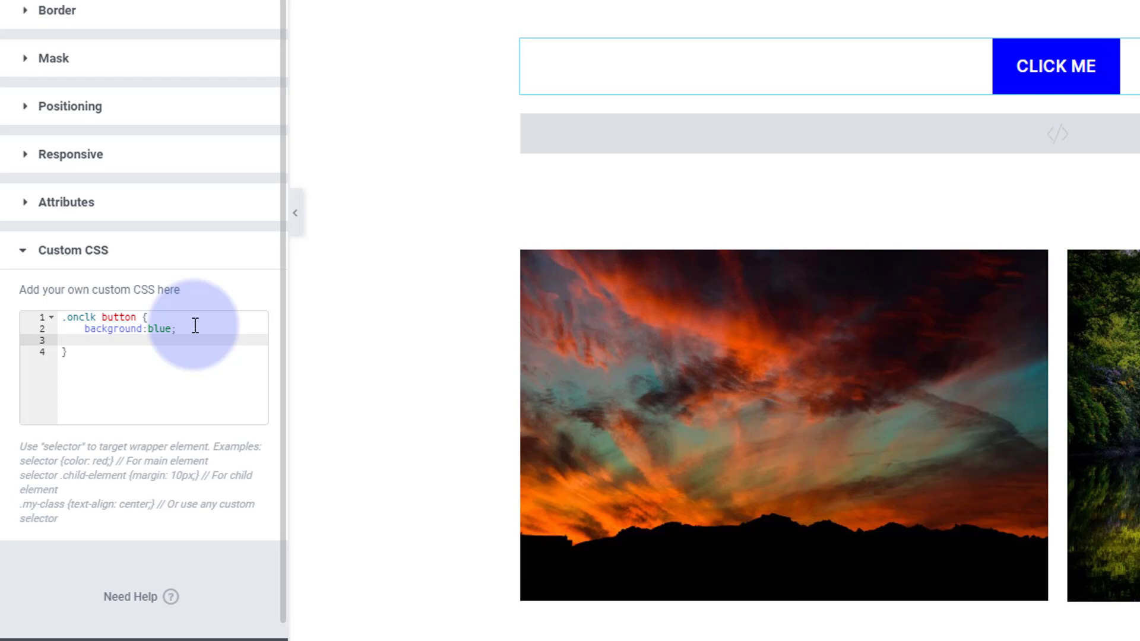
pyautogui.write('bo')
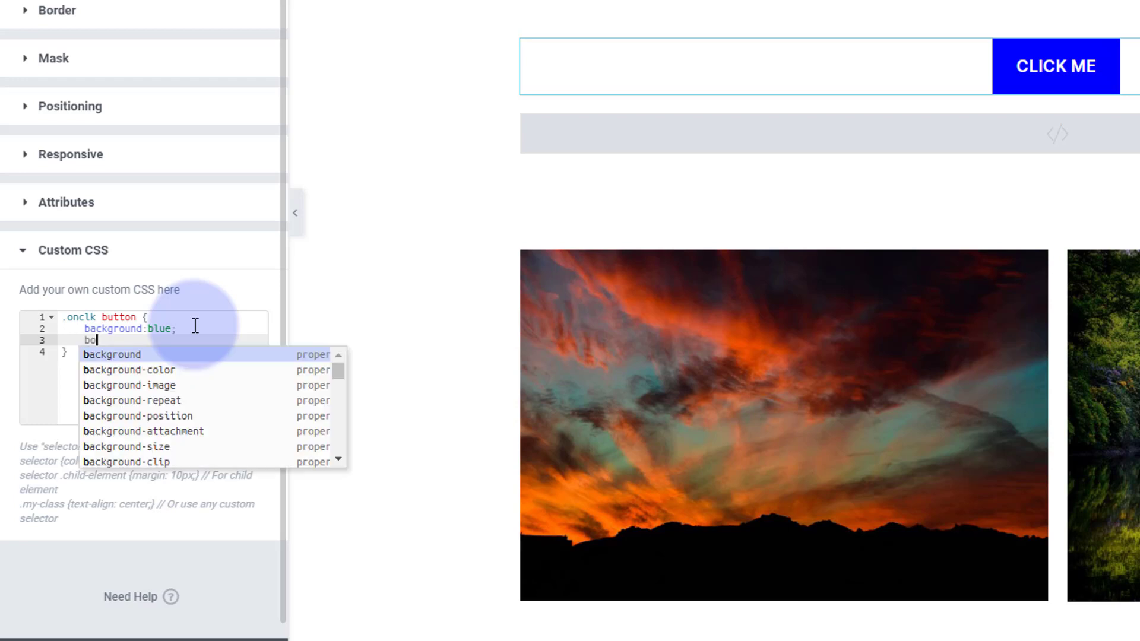
pyautogui.write('rder-r')
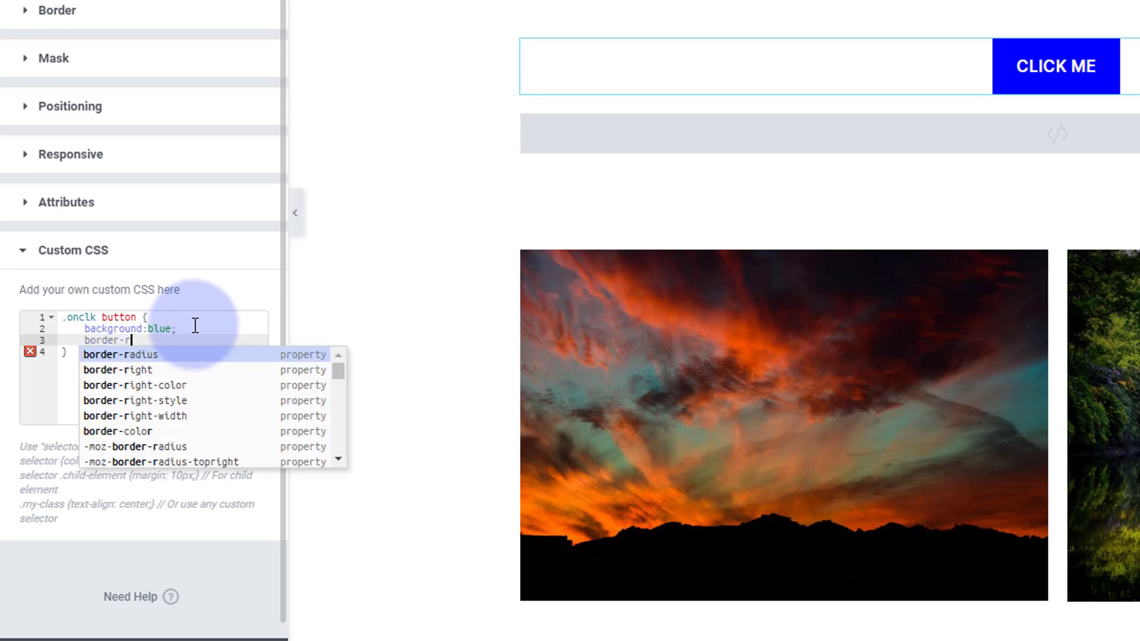
pyautogui.write('adius')
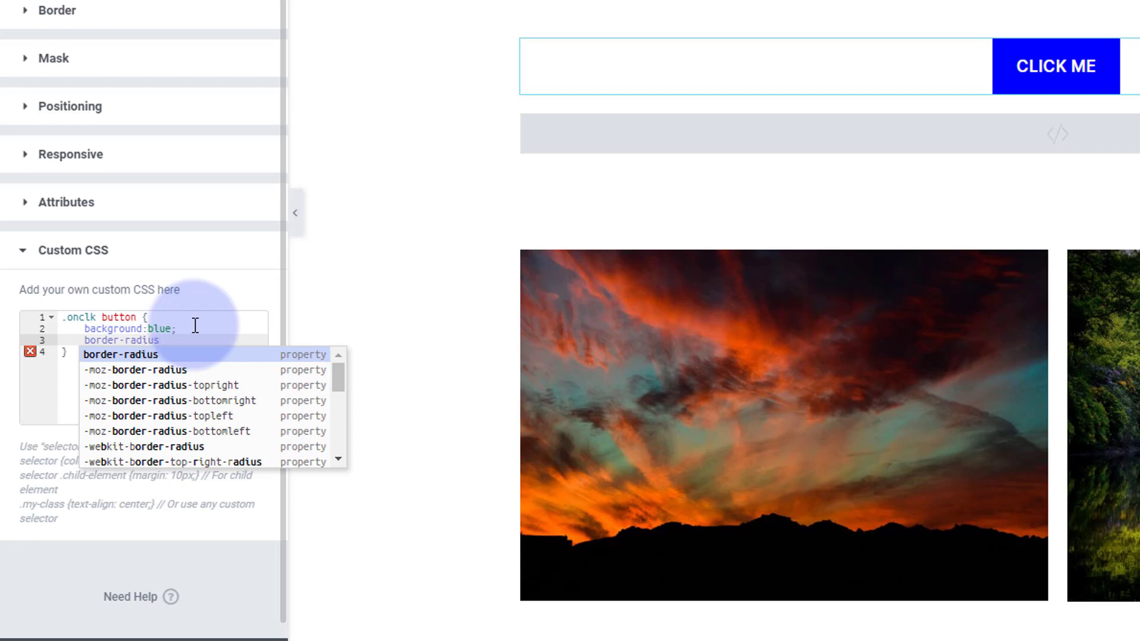
pyautogui.write(':')
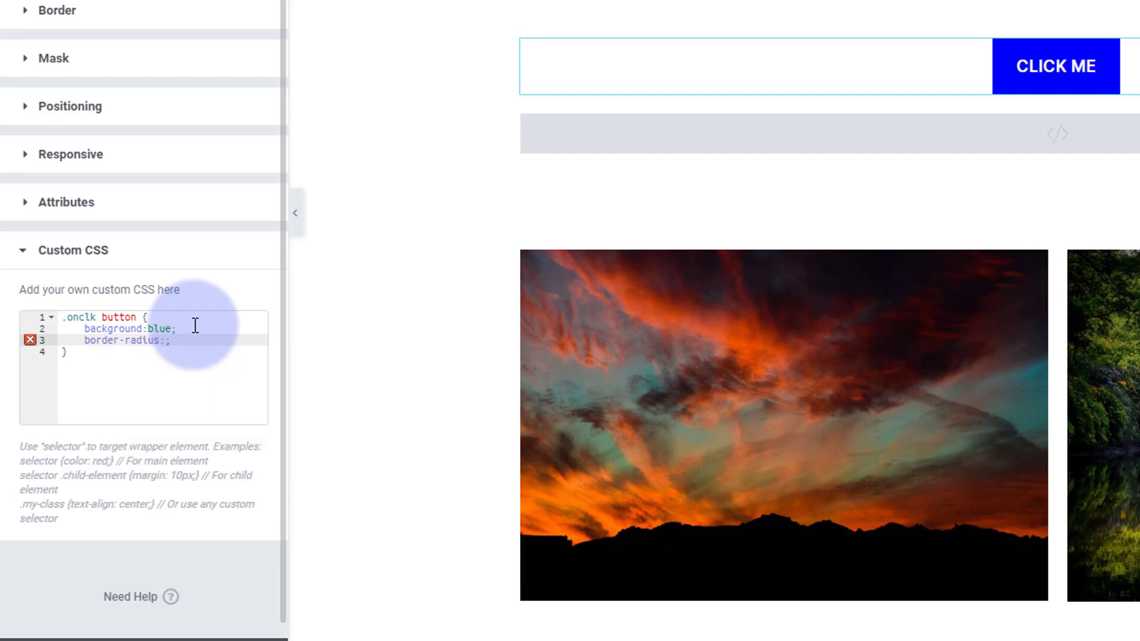
pyautogui.write('5px')
pyautogui.doubleClick(172, 341)
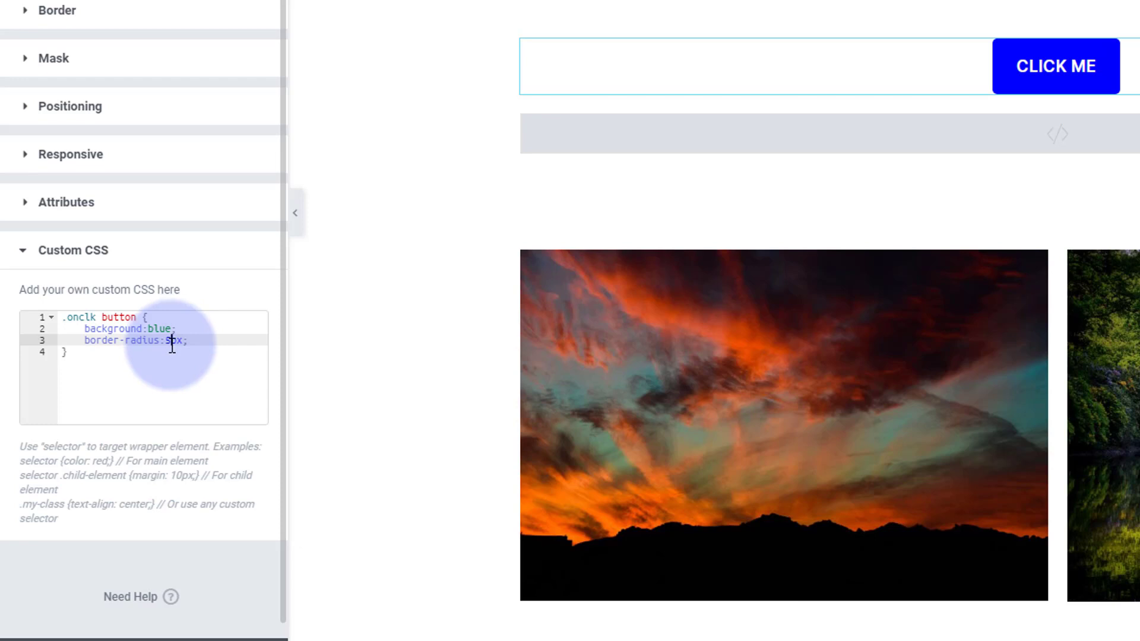
pyautogui.write('0')
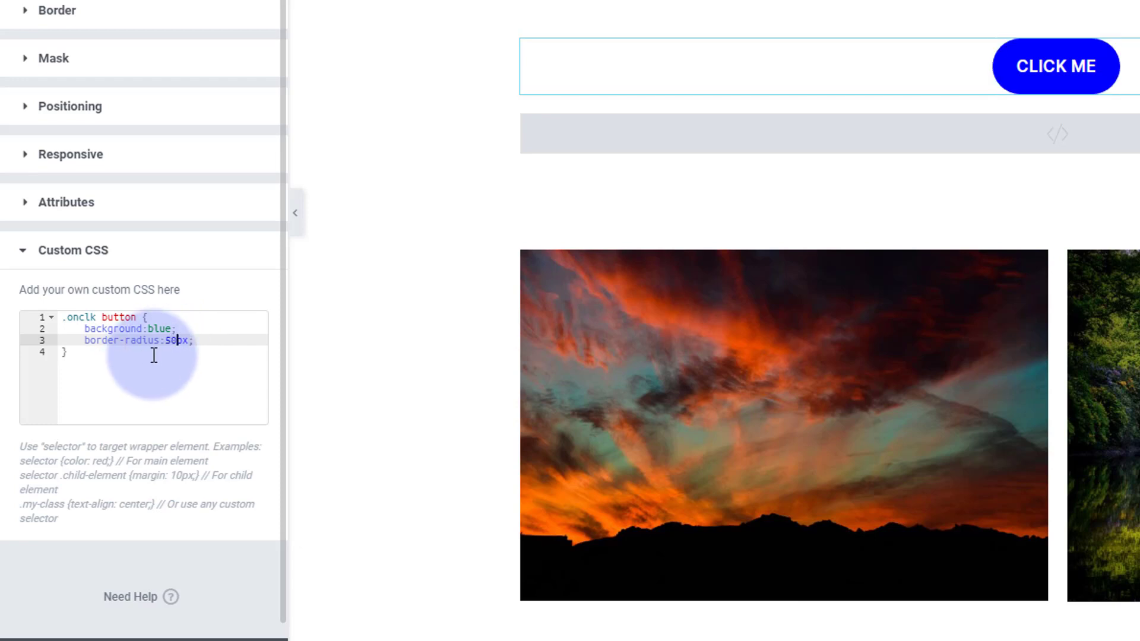
# - Add the declaration padding:20px 40px; to the .onclk button rule and set its border-radius to 5px
pyautogui.click(198, 341)
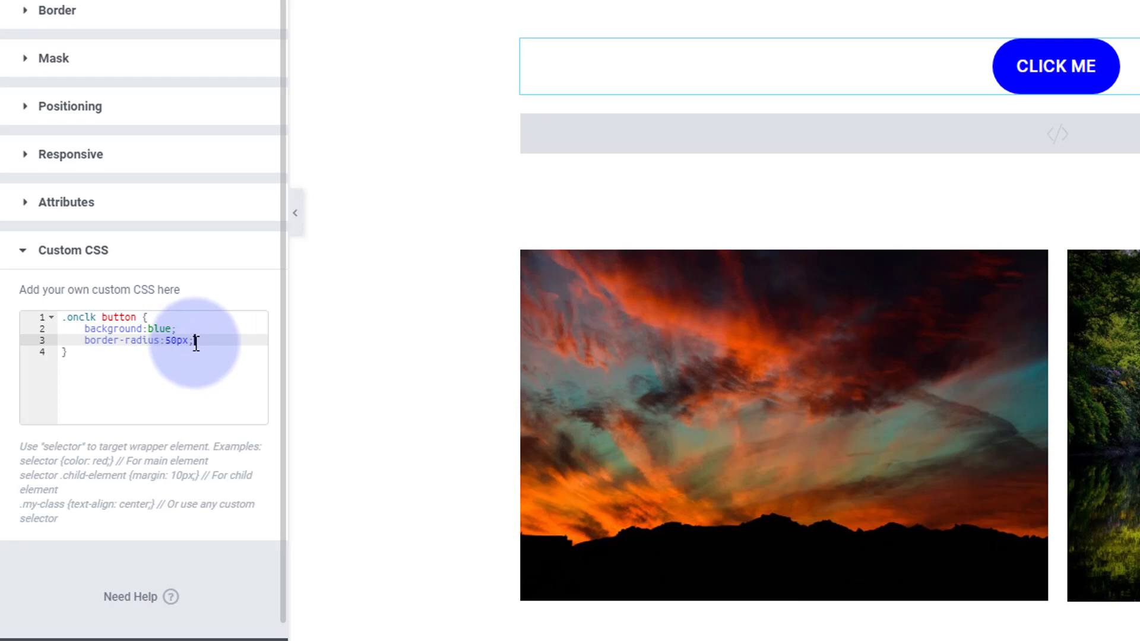
pyautogui.press('Return')
pyautogui.write('padding')
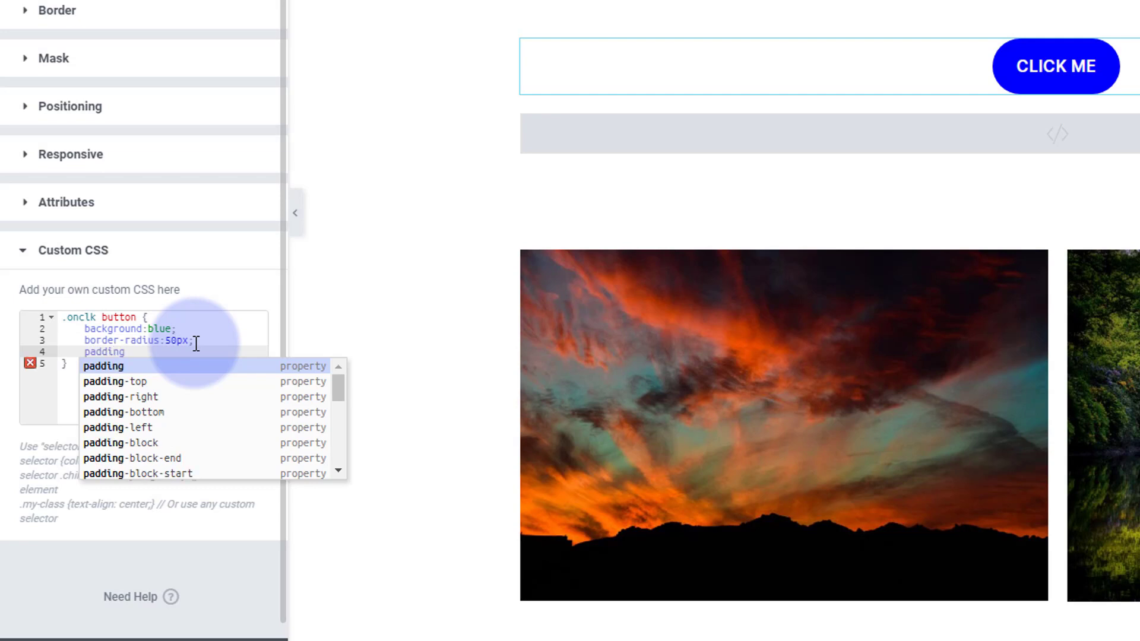
pyautogui.press('Return')
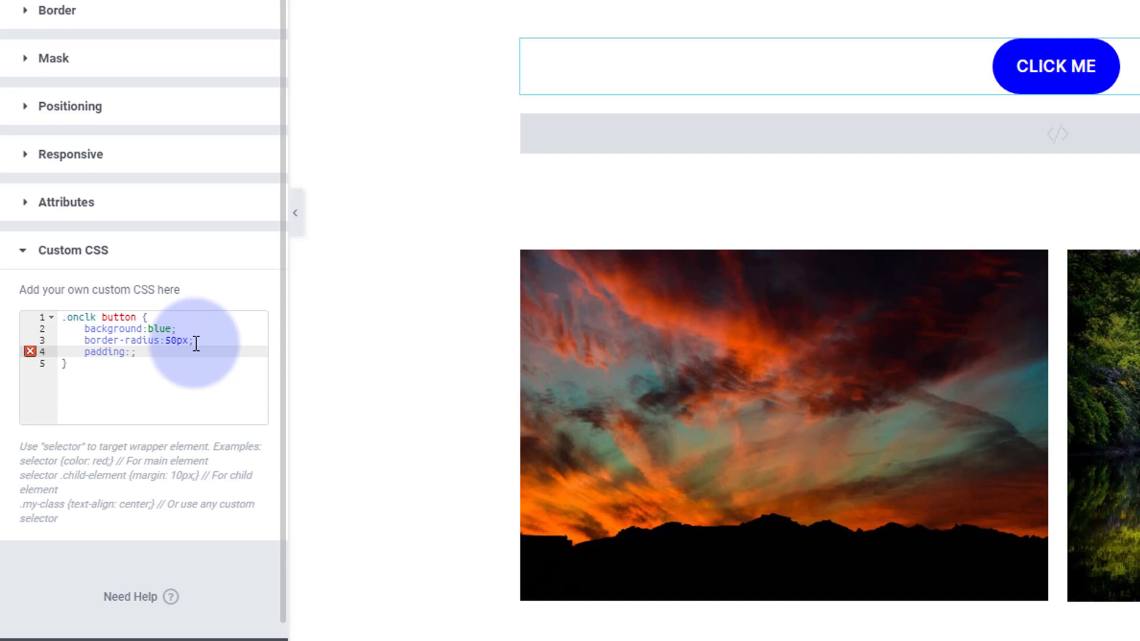
pyautogui.write('20px')
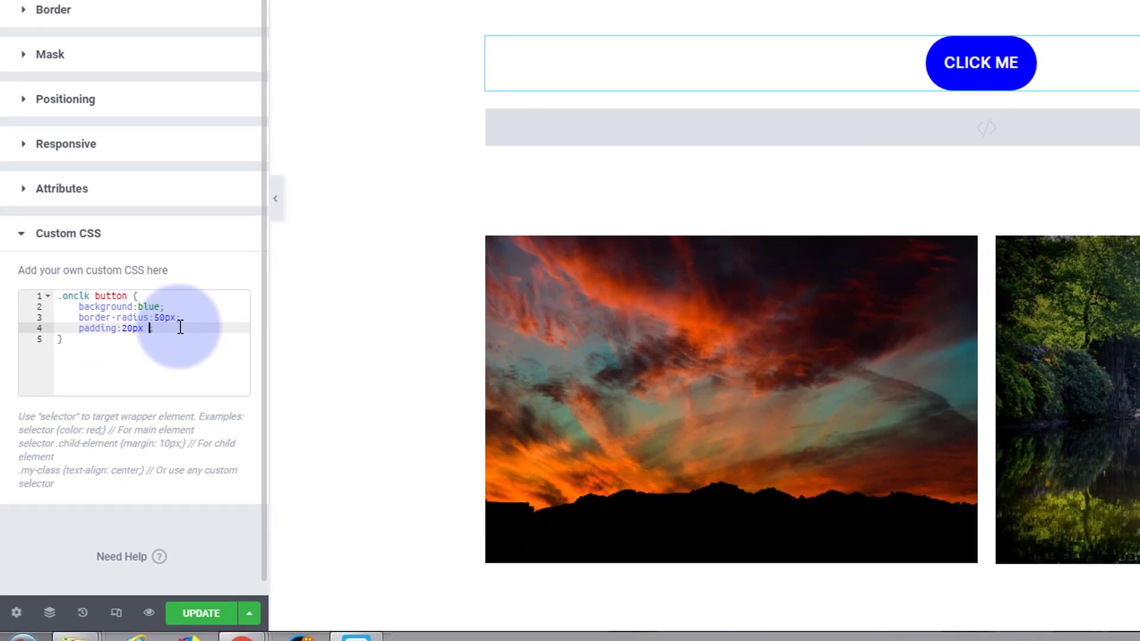
pyautogui.write('40')
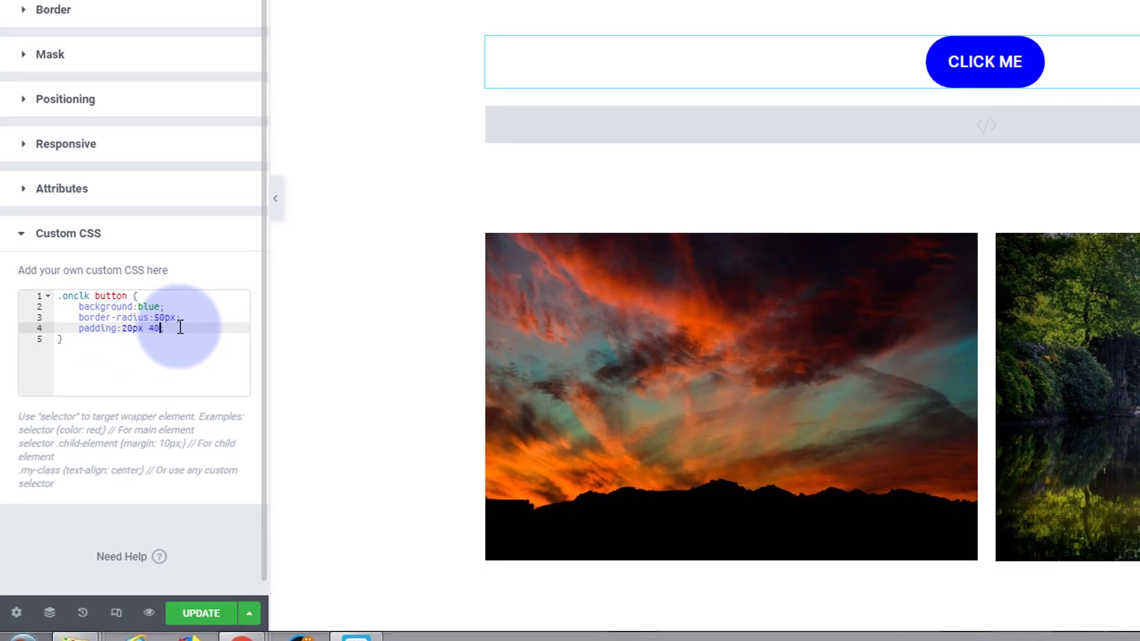
pyautogui.write('px')
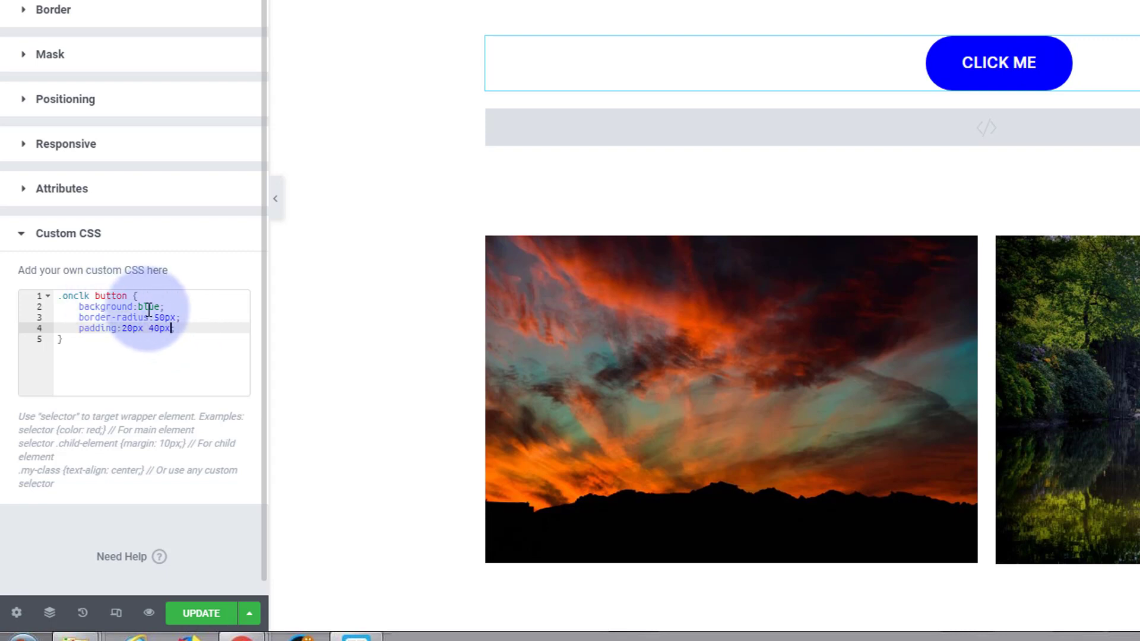
pyautogui.write(';')
pyautogui.moveTo(154, 317); pyautogui.dragTo(166, 317)
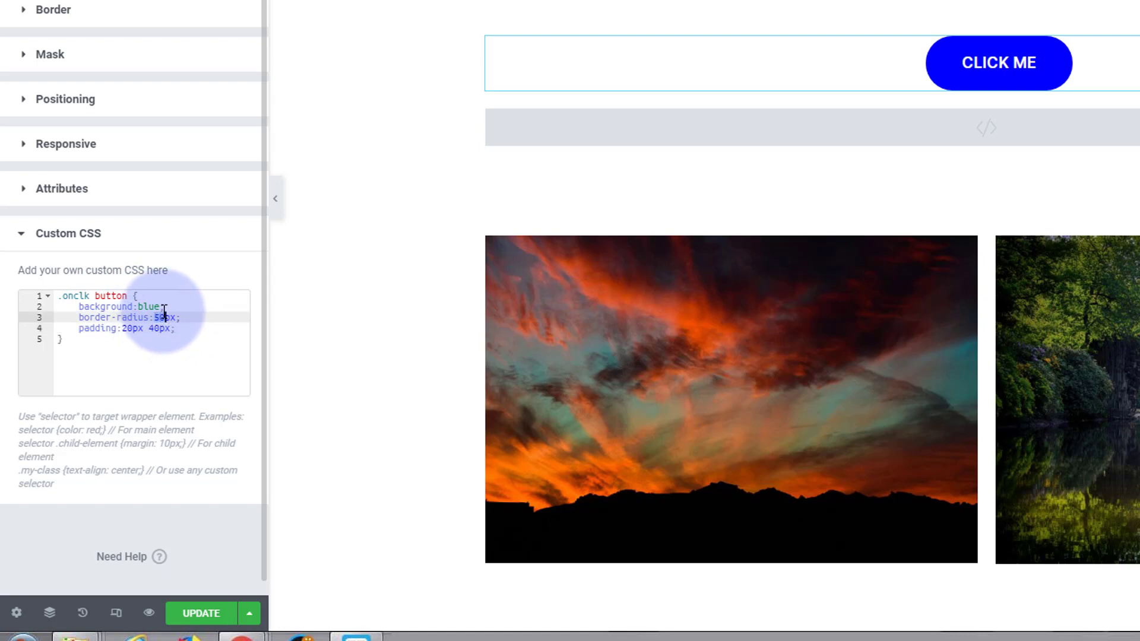
pyautogui.write('5')
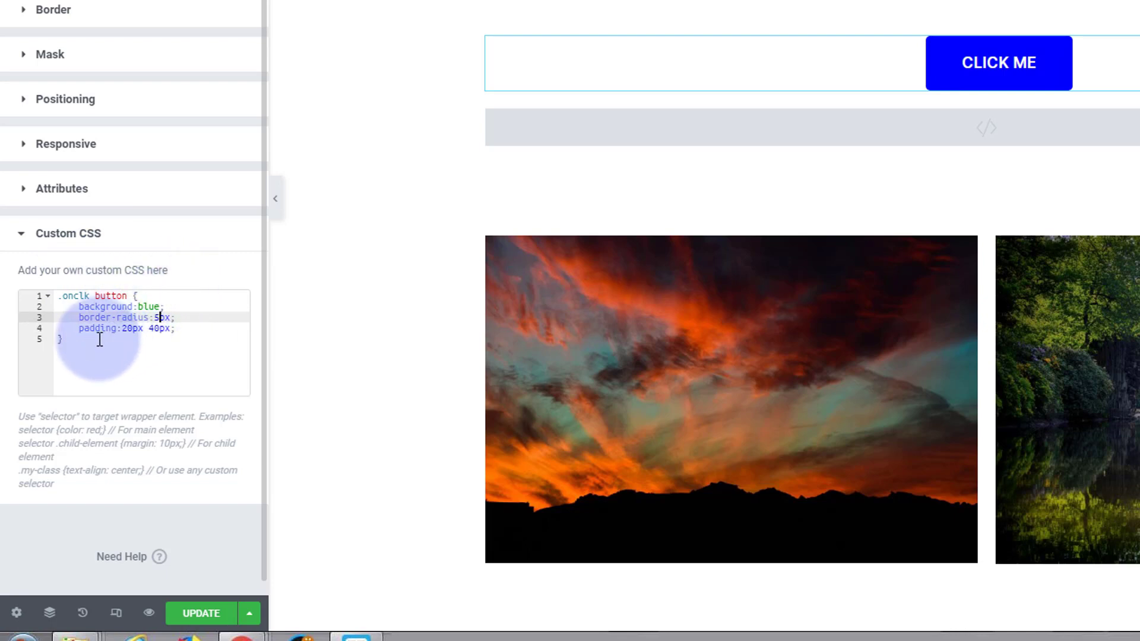
# - Copy the .onclk button selector below the existing rule and extend it to .onclk button:hover with an opened rule block
pyautogui.moveTo(56, 296); pyautogui.dragTo(130, 297)
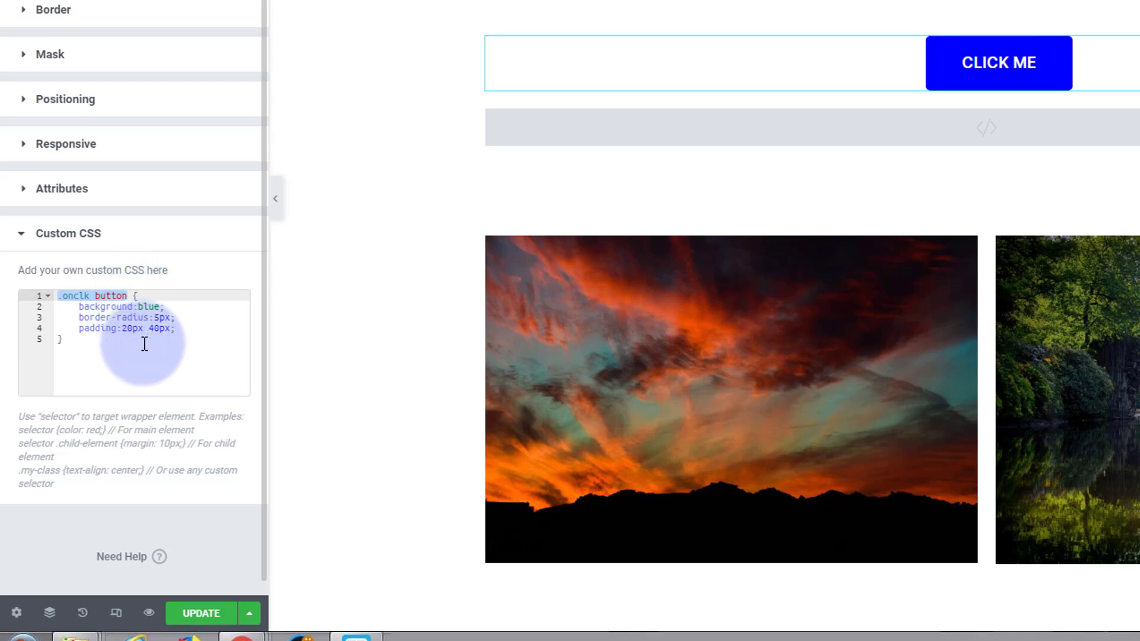
pyautogui.click(68, 338)
pyautogui.press('Return')
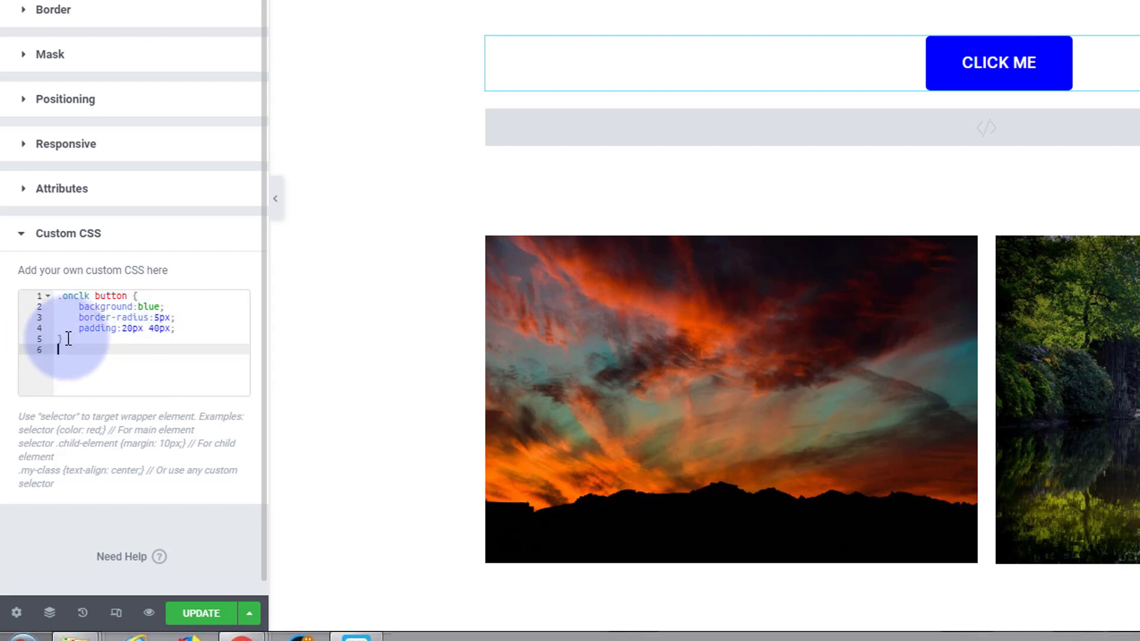
pyautogui.press('Return')
pyautogui.hotkey('ctrl', 'v')
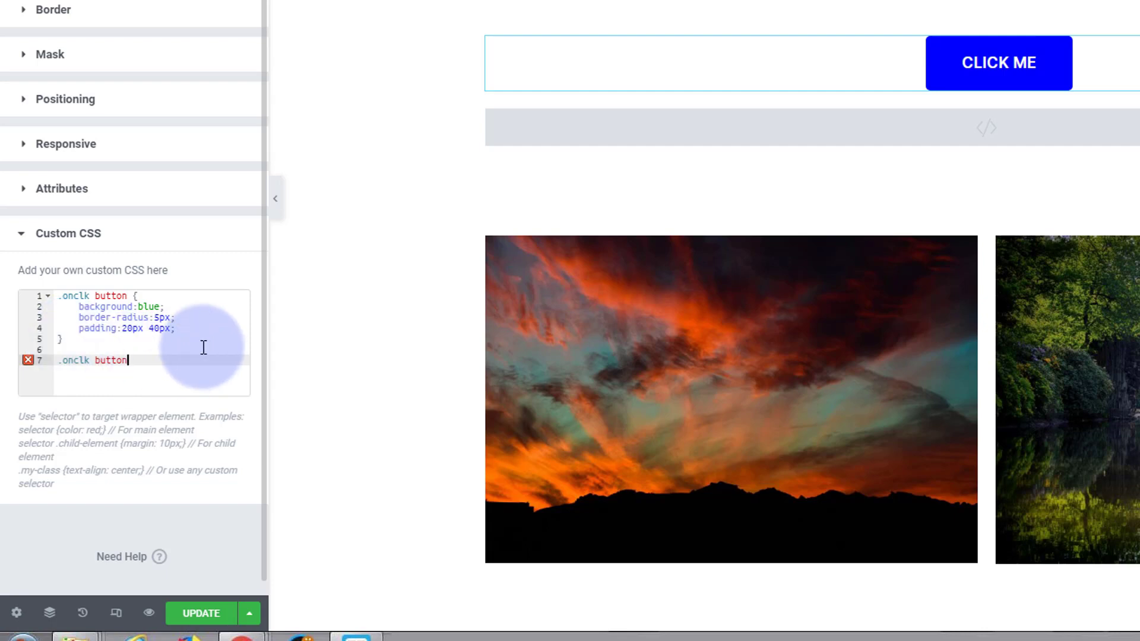
pyautogui.write(':hover {')
pyautogui.press('Return')
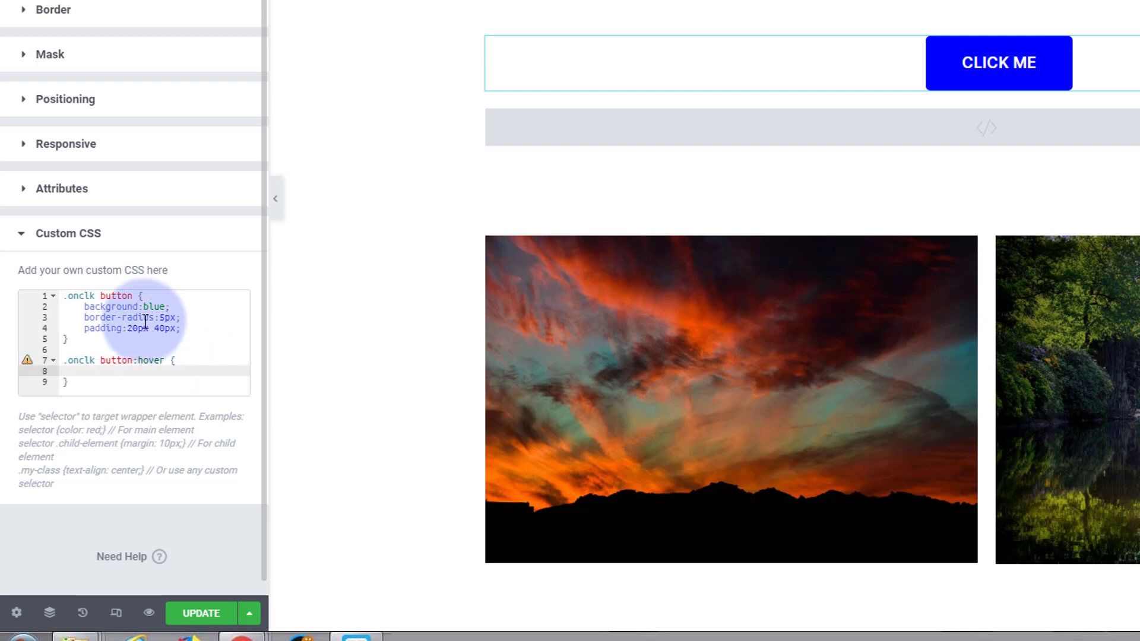
# - Copy the background declaration into the .onclk button:hover rule and set its value to red
pyautogui.moveTo(84, 307); pyautogui.dragTo(173, 306)
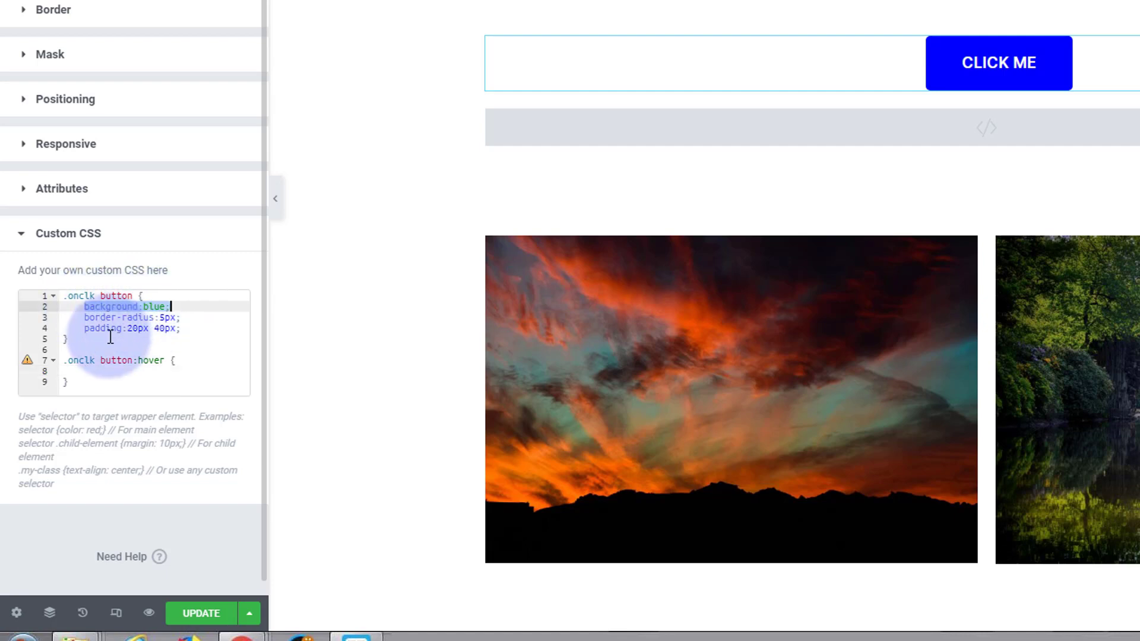
pyautogui.click(130, 372)
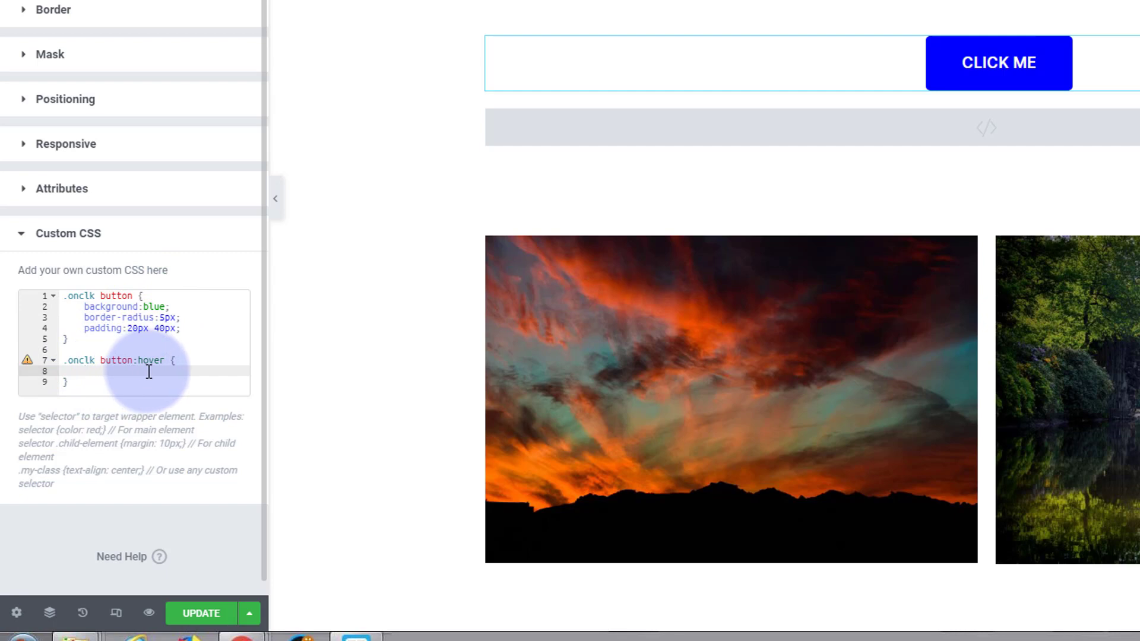
pyautogui.hotkey('ctrl', 'v')
pyautogui.doubleClick(150, 372)
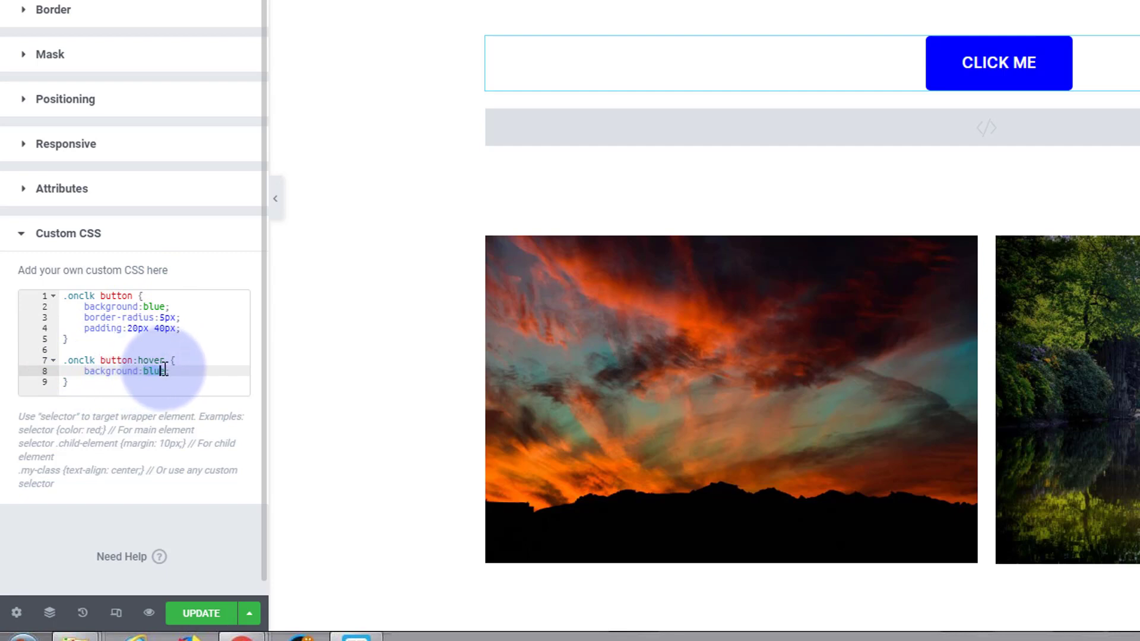
pyautogui.write('red;')
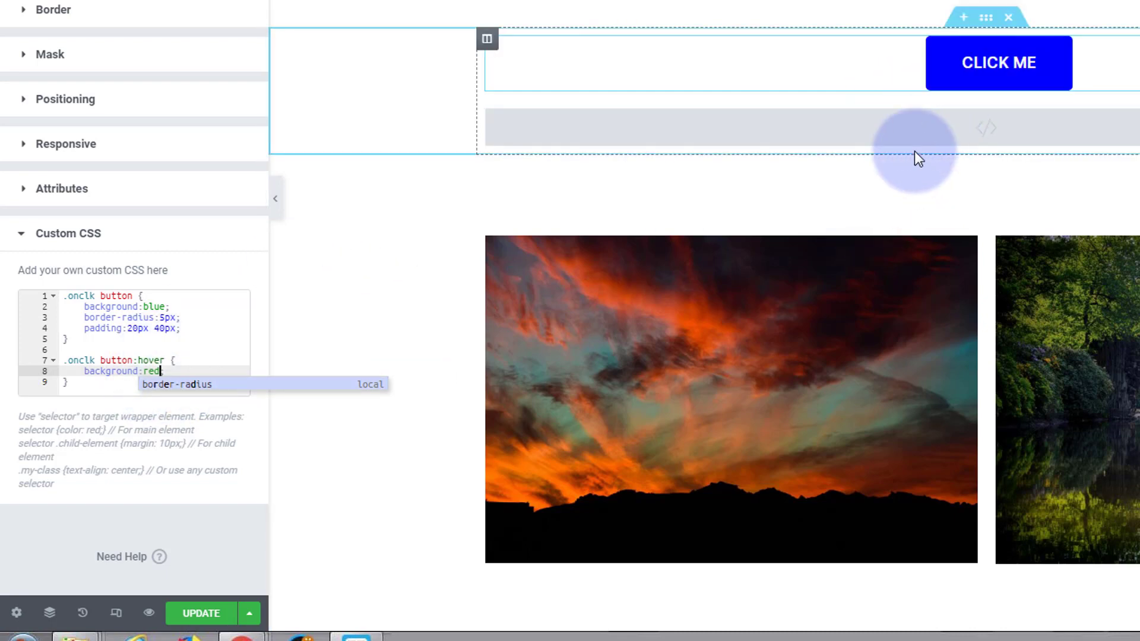
pyautogui.press('Escape')
pyautogui.press('Down')
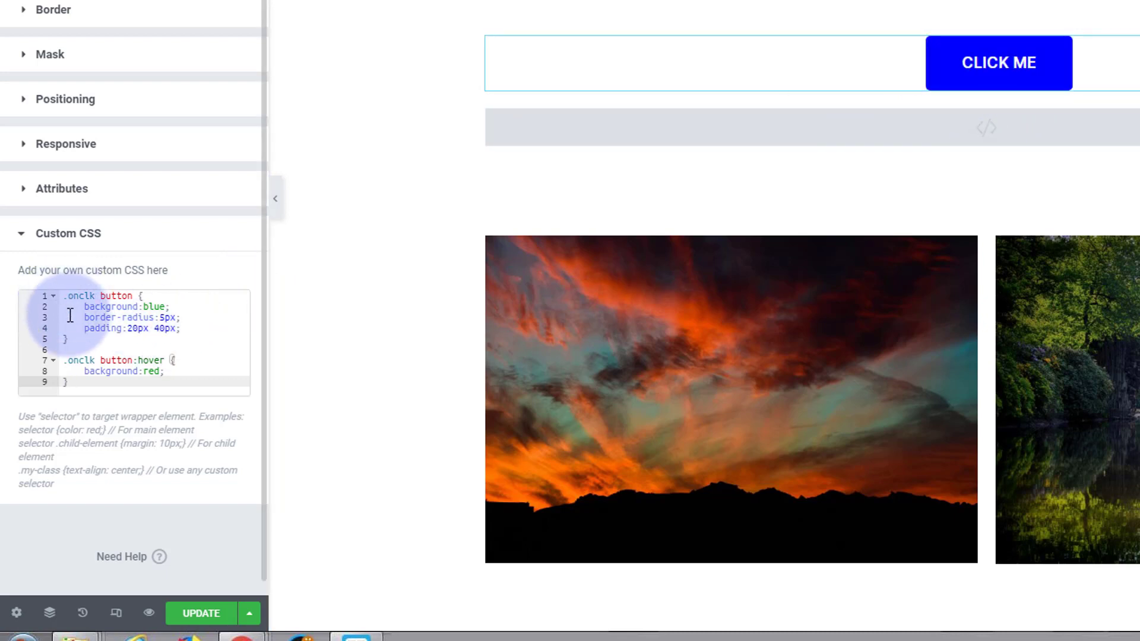
# - Add the declaration text-decoration: none; after the padding line in the .onclk button rule
pyautogui.click(196, 327)
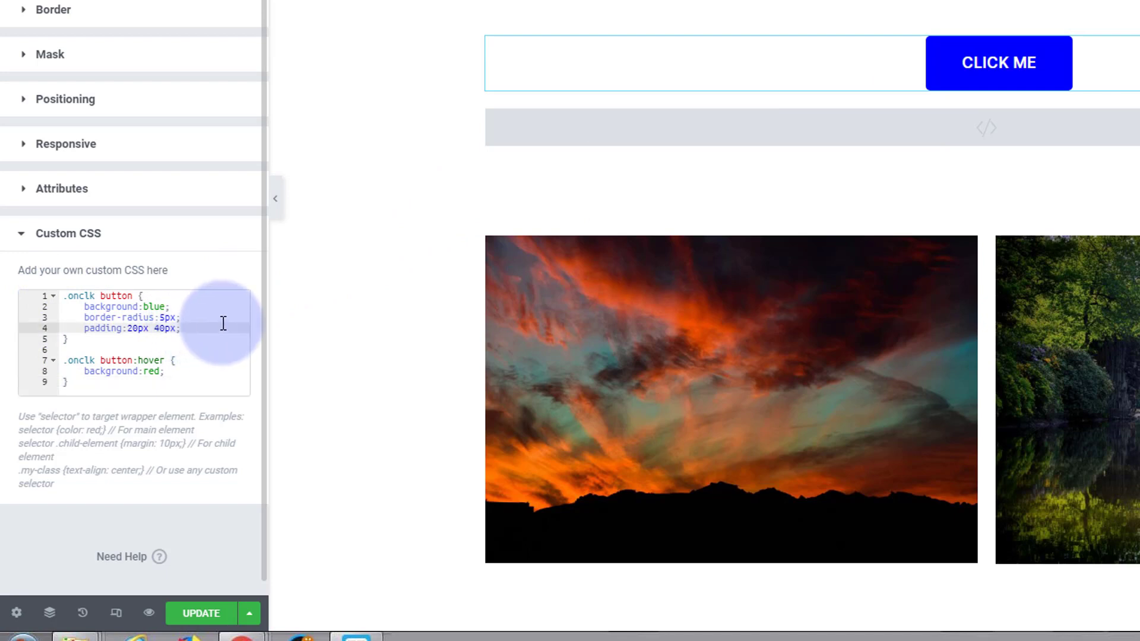
pyautogui.press('Return')
pyautogui.write('te')
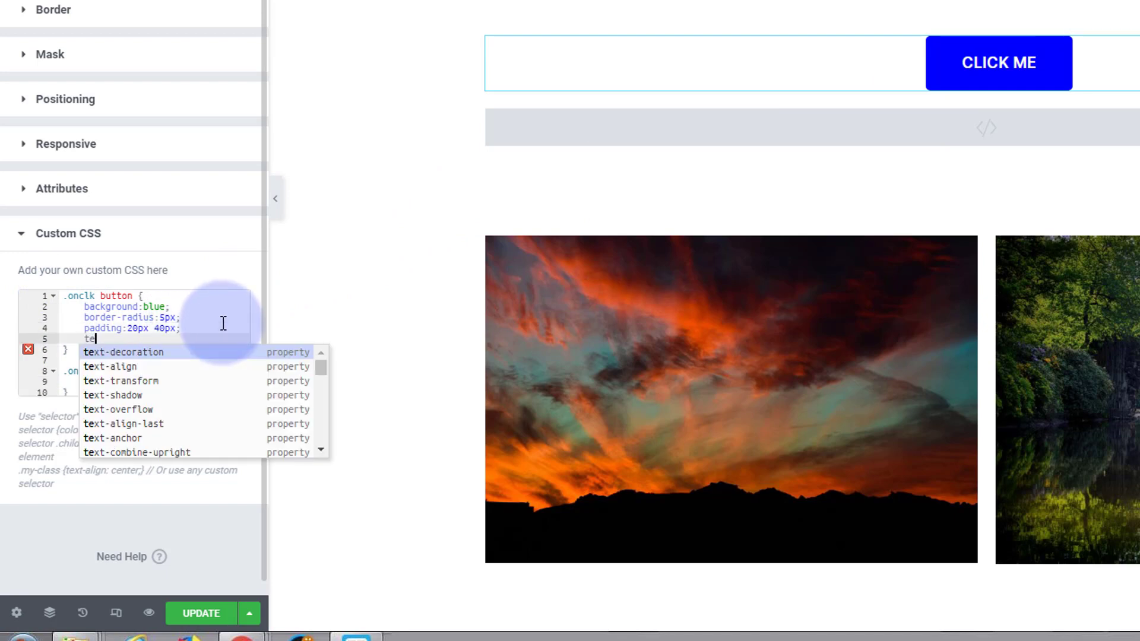
pyautogui.write('xt')
pyautogui.click(165, 351)
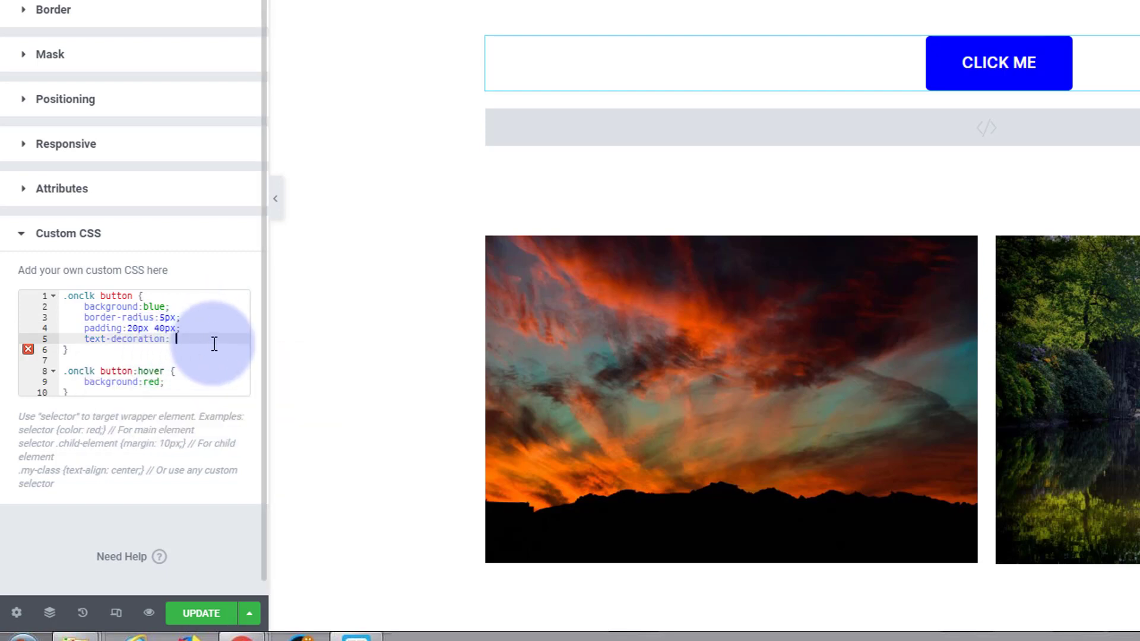
pyautogui.write('none')
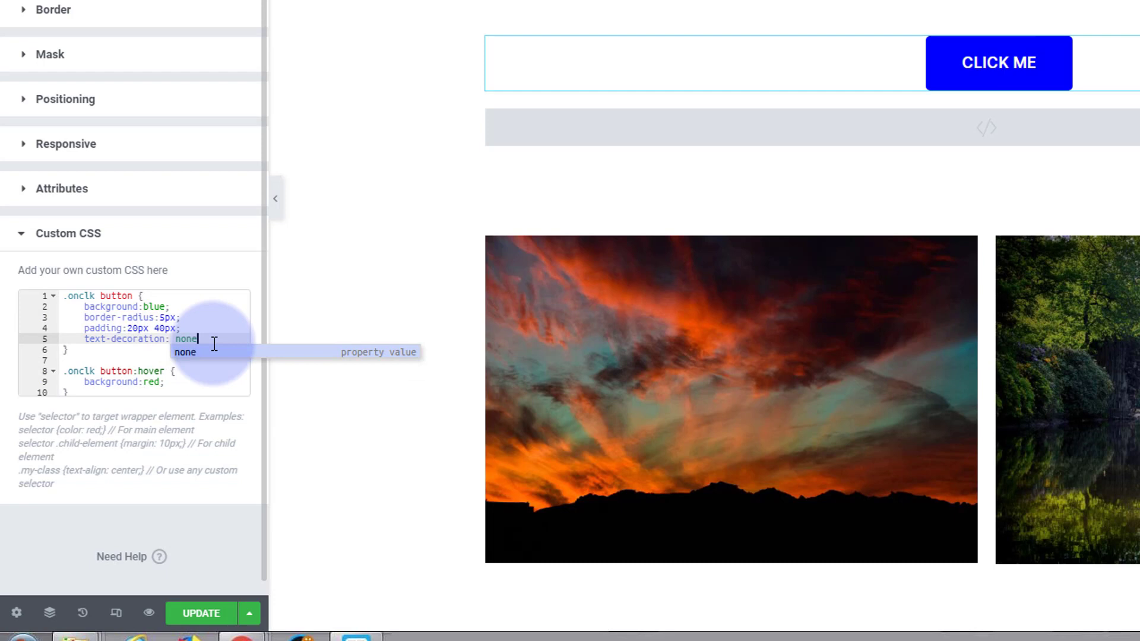
pyautogui.write(';')
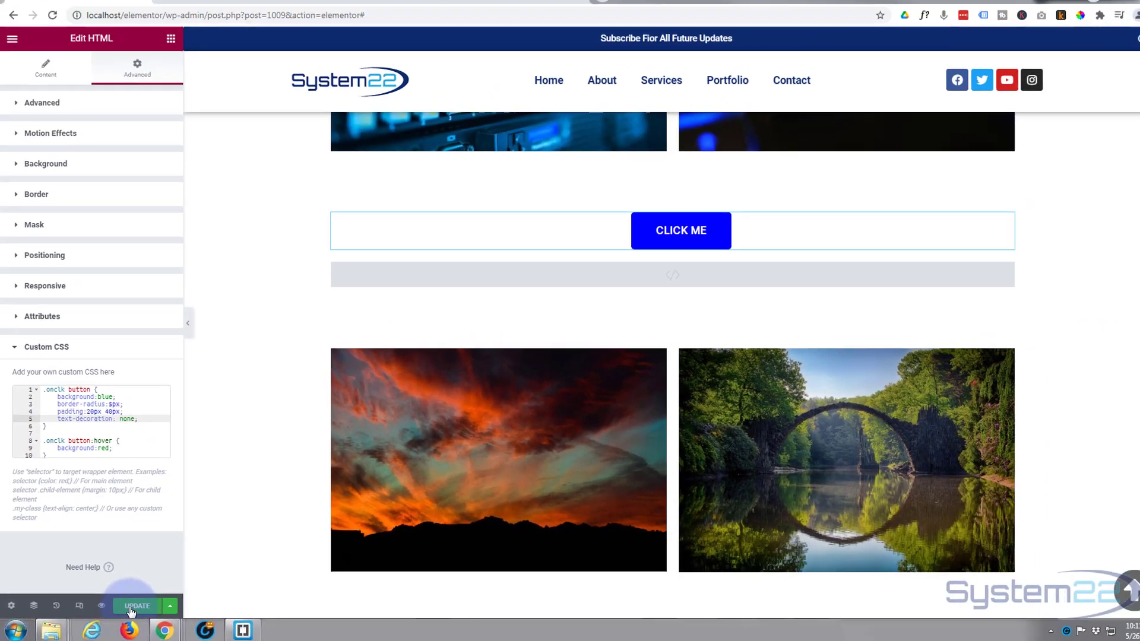
# - Update the page with the new button styling and open its preview
pyautogui.click(130, 606)
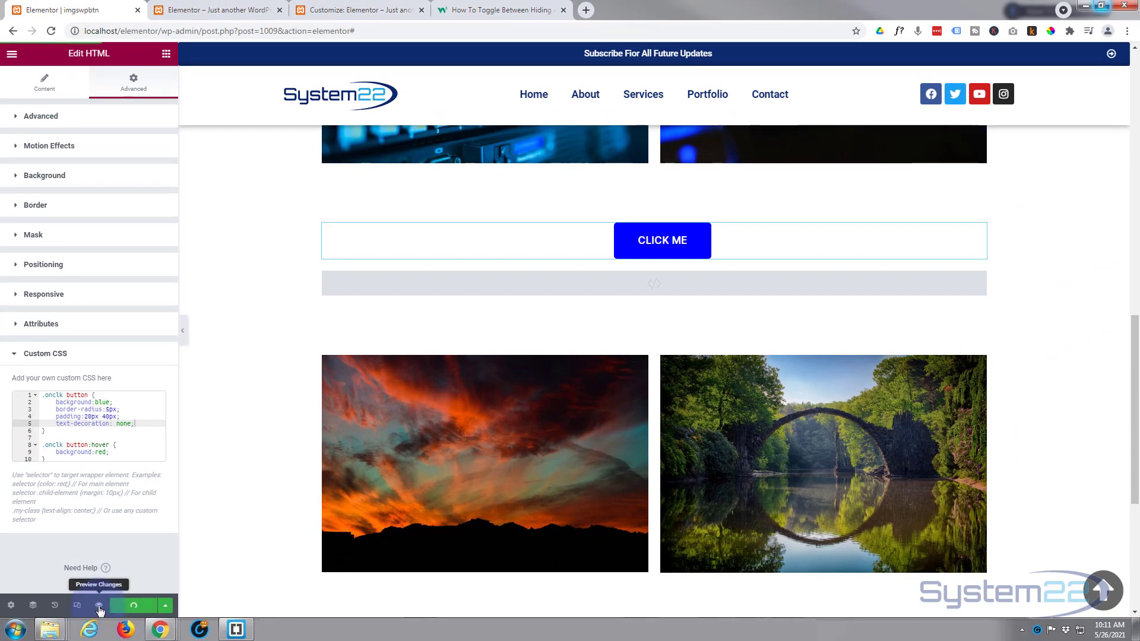
pyautogui.click(99, 607)
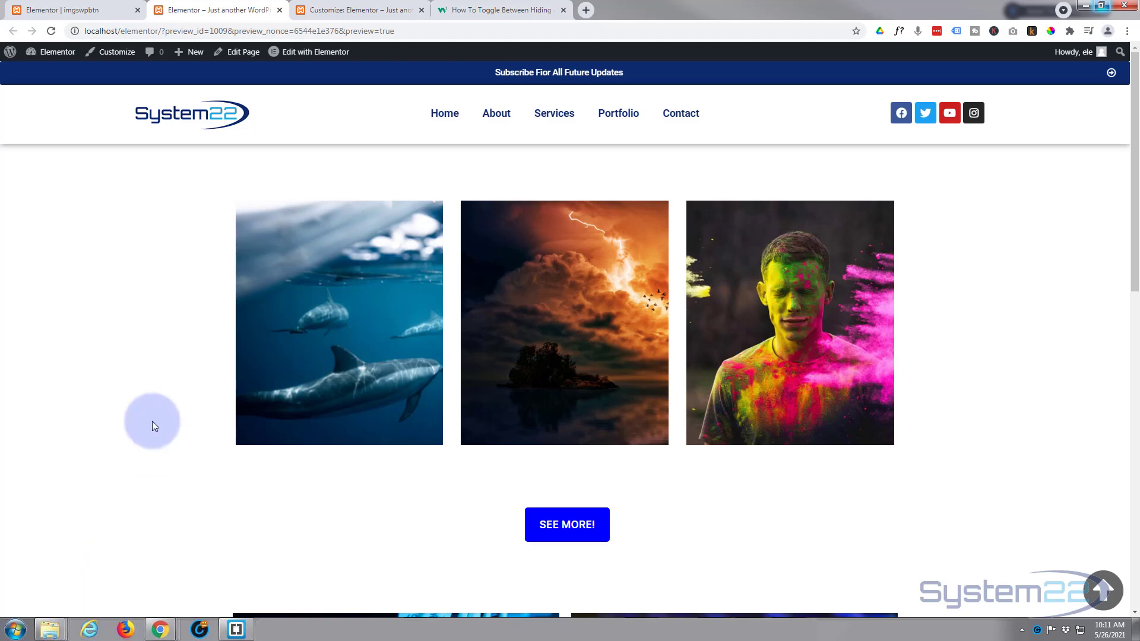
pyautogui.scroll(-6, 156, 407)
pyautogui.scroll(-4, 155, 405)
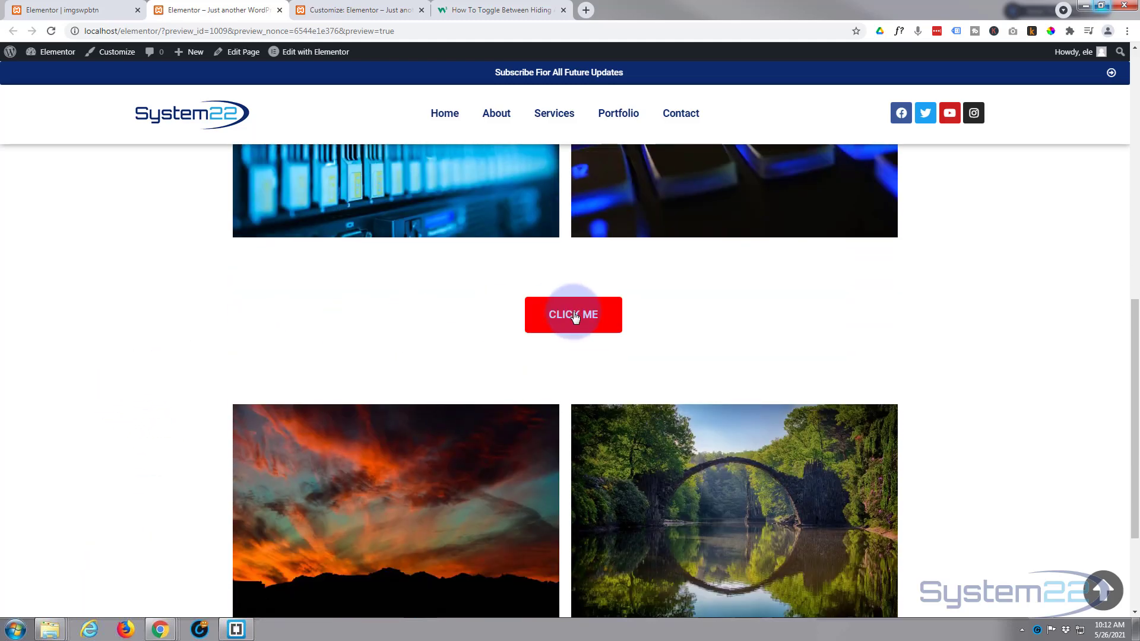
# - Test the CLICK ME button in the preview by repeatedly showing and hiding the sunset and aurora section
pyautogui.click(576, 317)
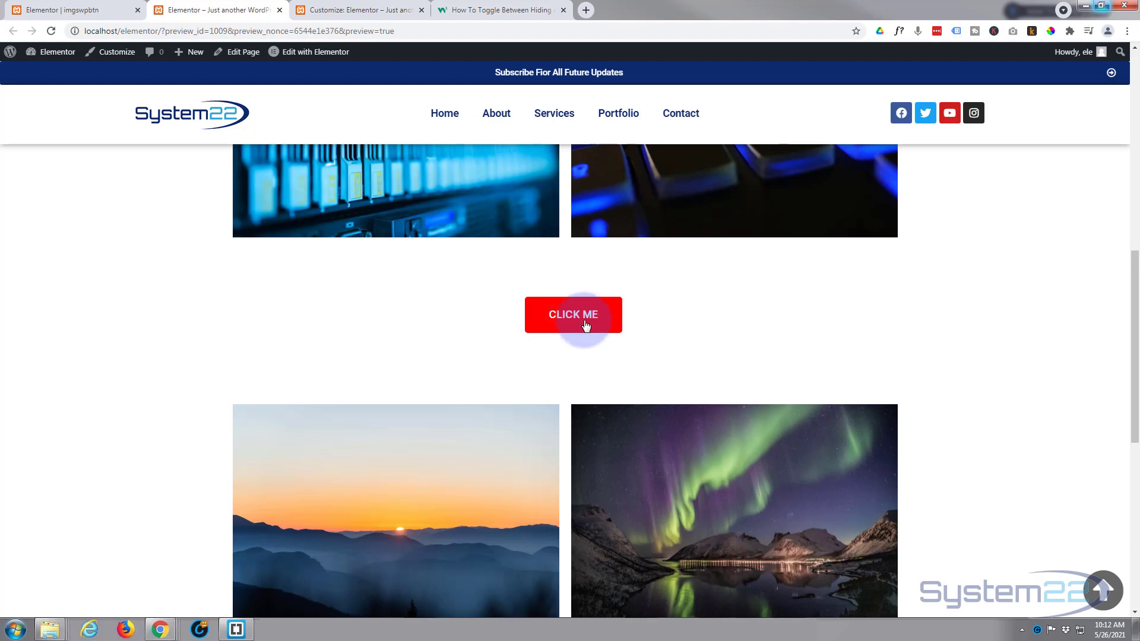
pyautogui.click(586, 323)
pyautogui.click(586, 323)
pyautogui.scroll(-1, 449, 322)
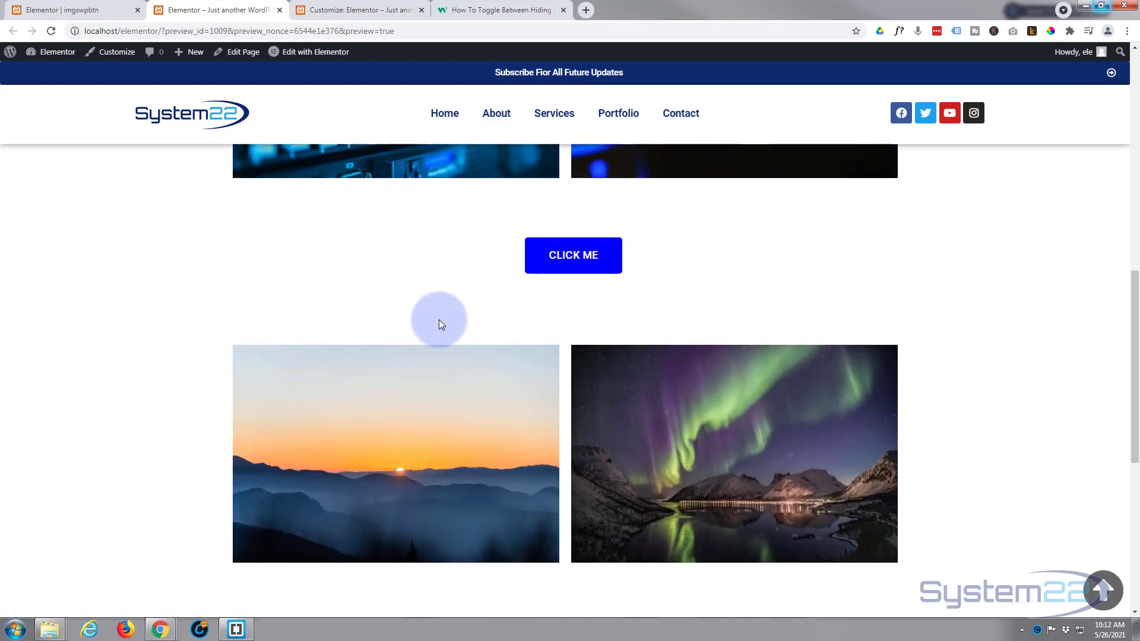
pyautogui.click(566, 265)
pyautogui.click(565, 265)
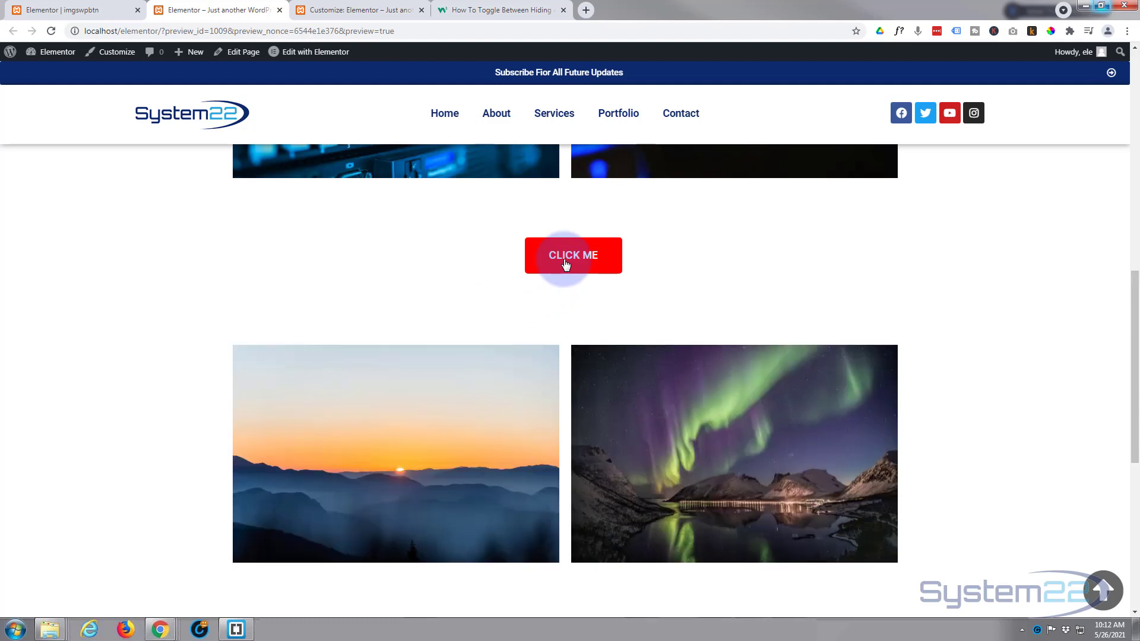
pyautogui.click(565, 265)
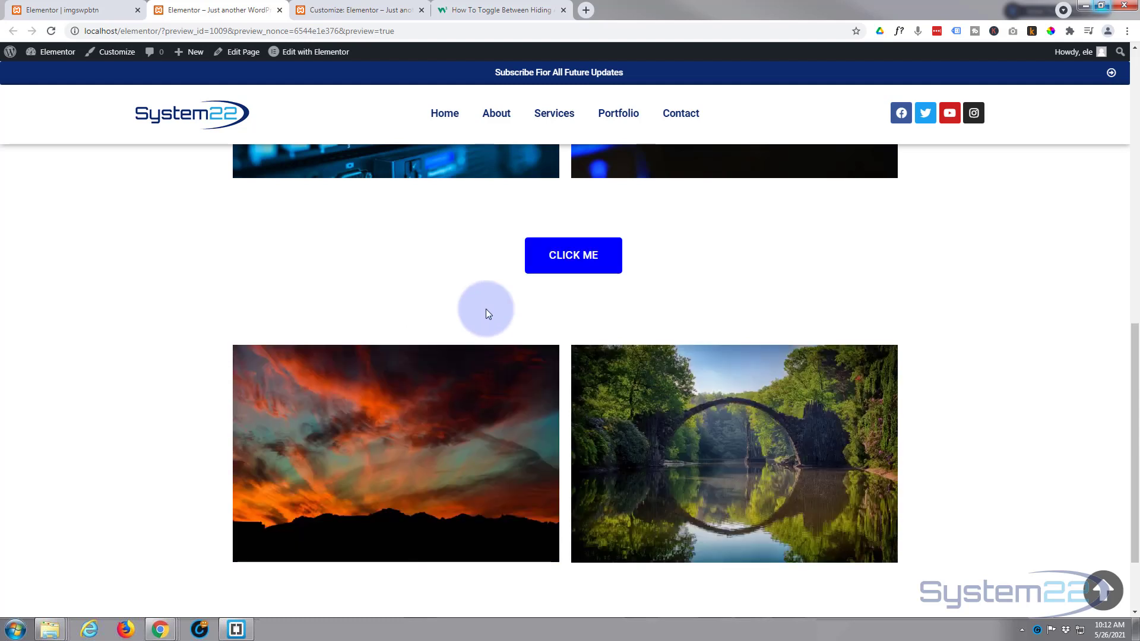
pyautogui.click(551, 269)
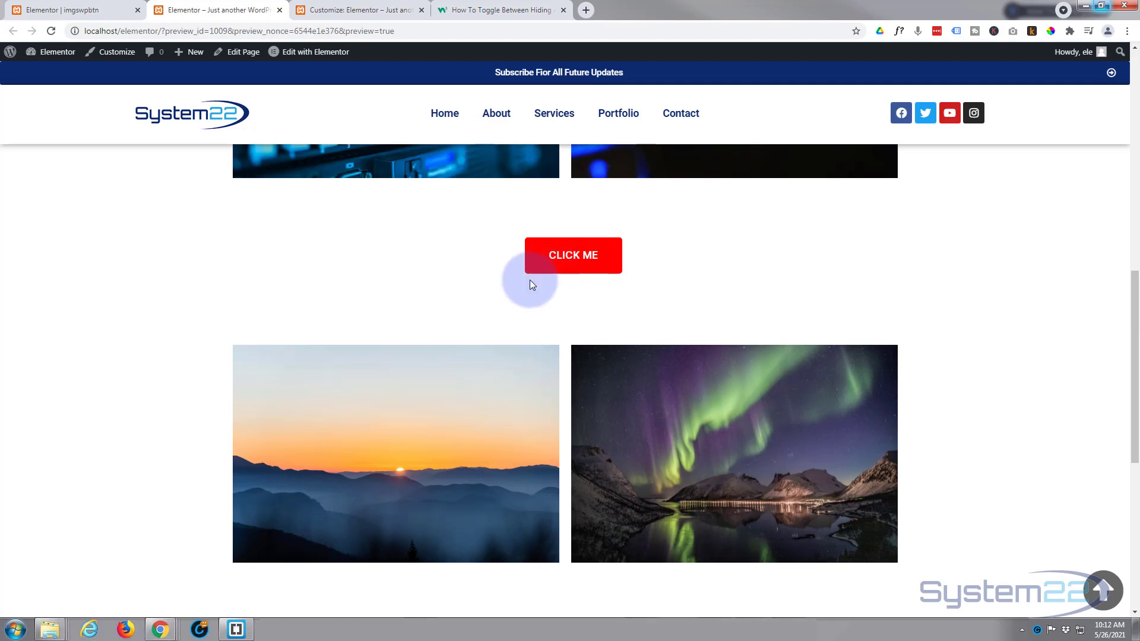
pyautogui.scroll(2, 430, 380)
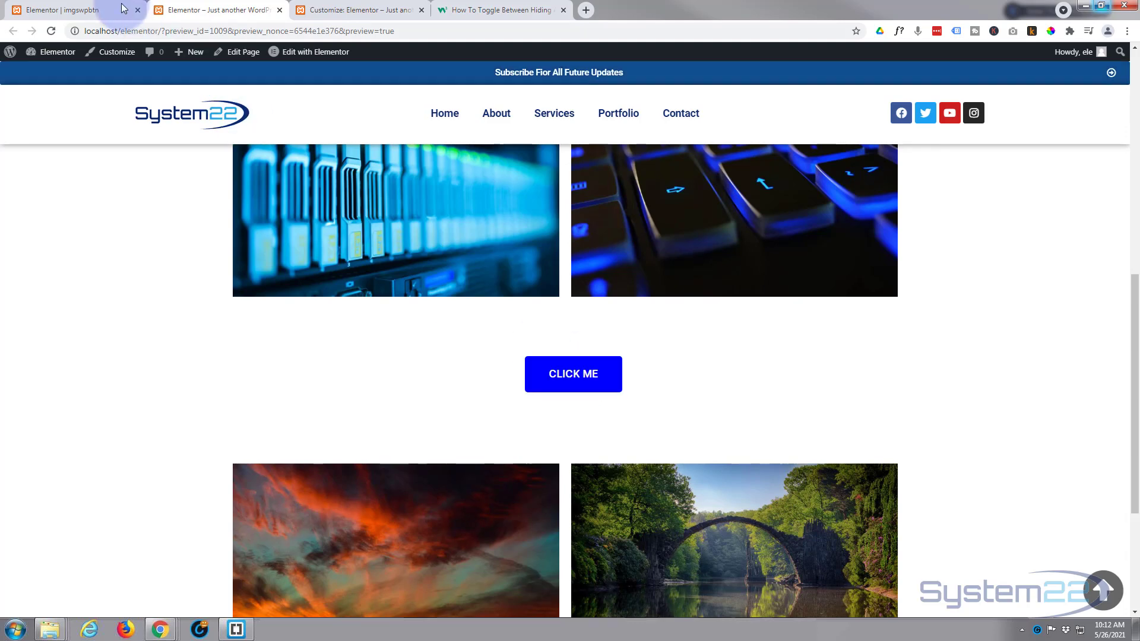
# - Return to the Elementor editor and change the button's label in the HTML code to More Images
pyautogui.click(88, 11)
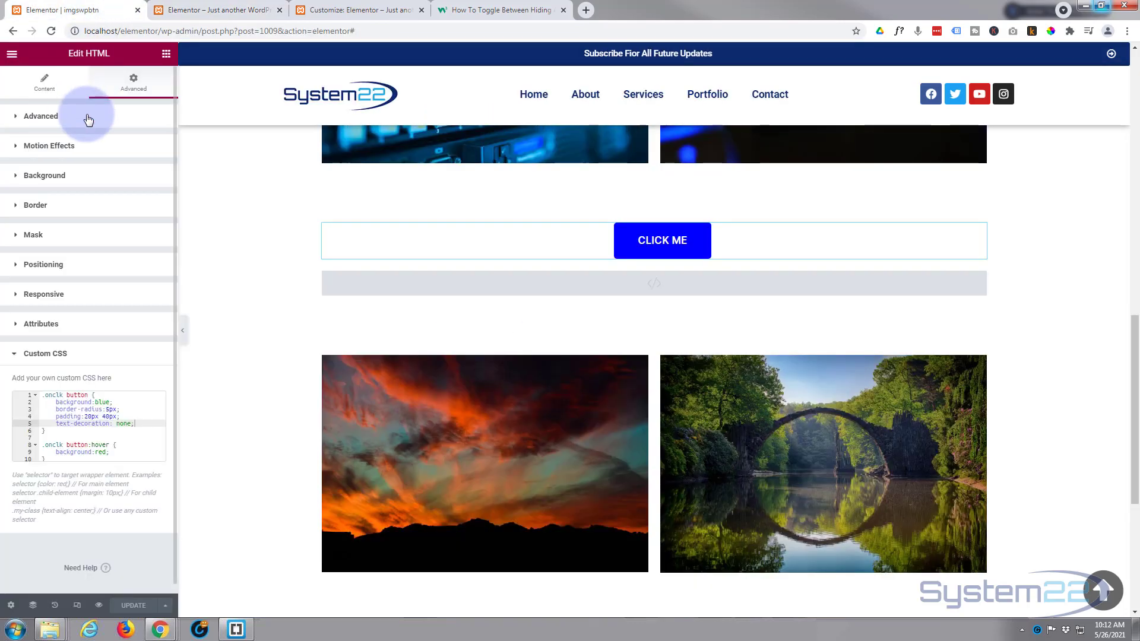
pyautogui.click(39, 86)
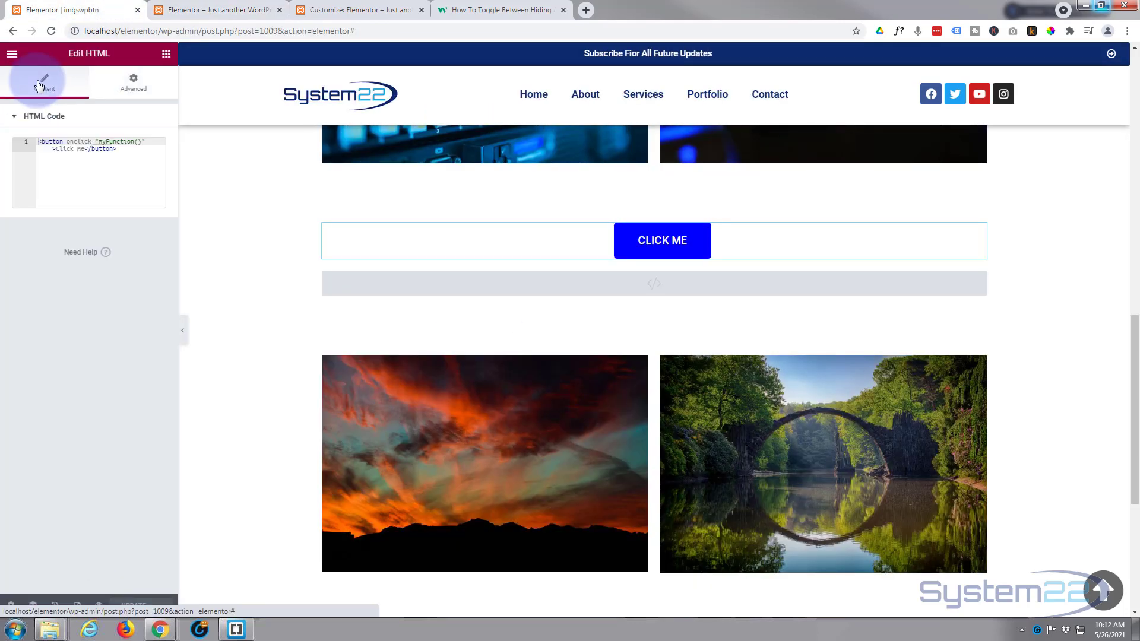
pyautogui.click(76, 149)
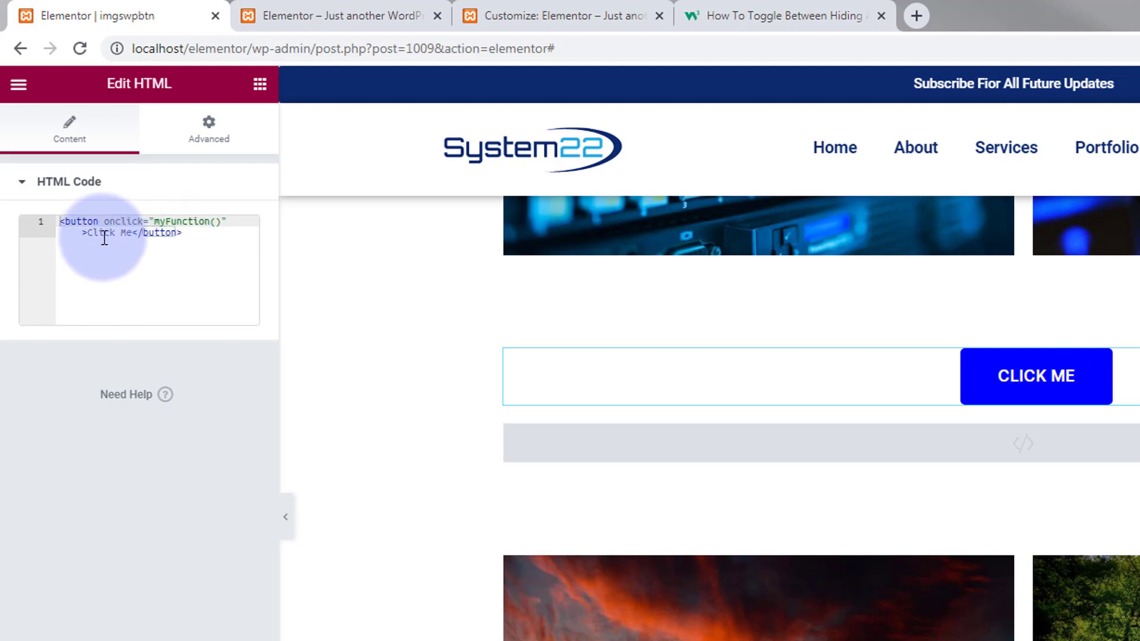
pyautogui.moveTo(89, 235); pyautogui.dragTo(132, 233)
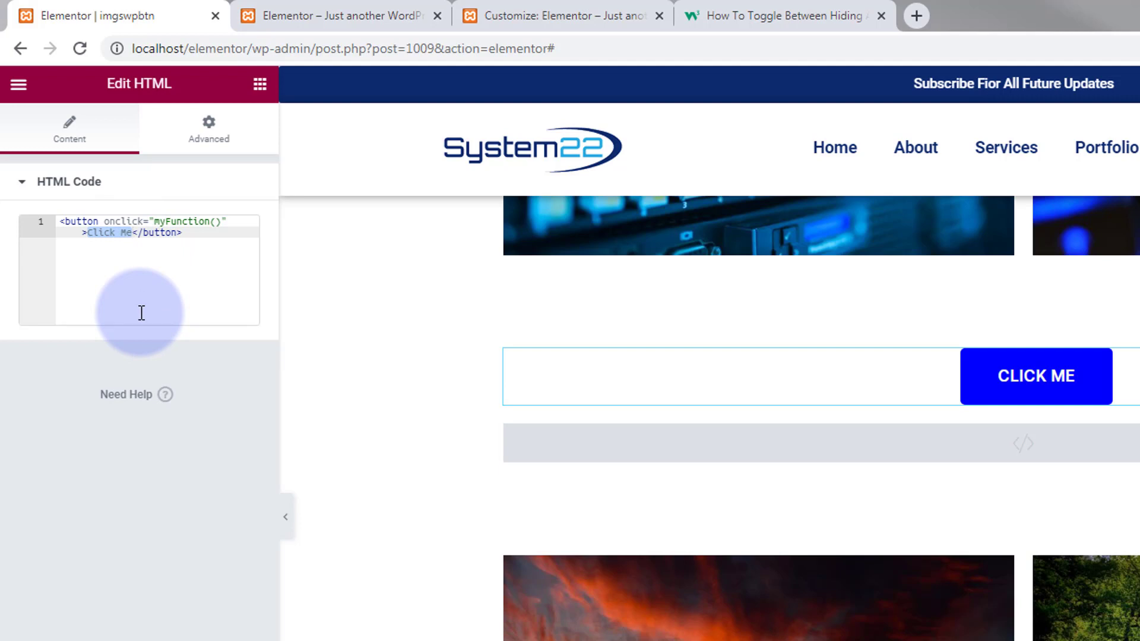
pyautogui.write('More Image')
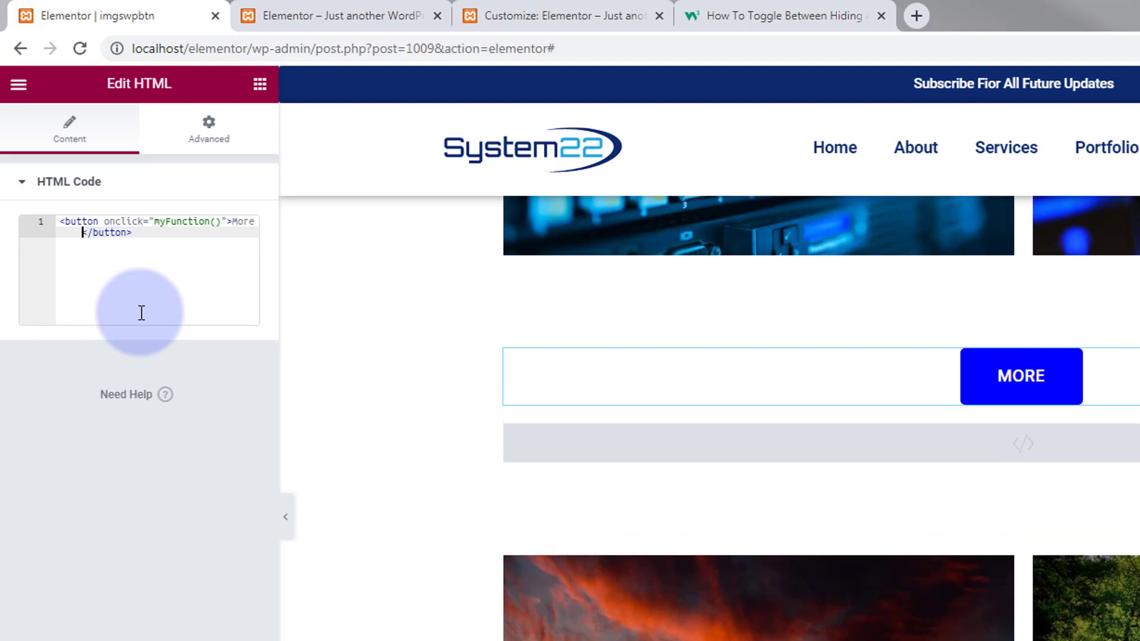
pyautogui.write('s')
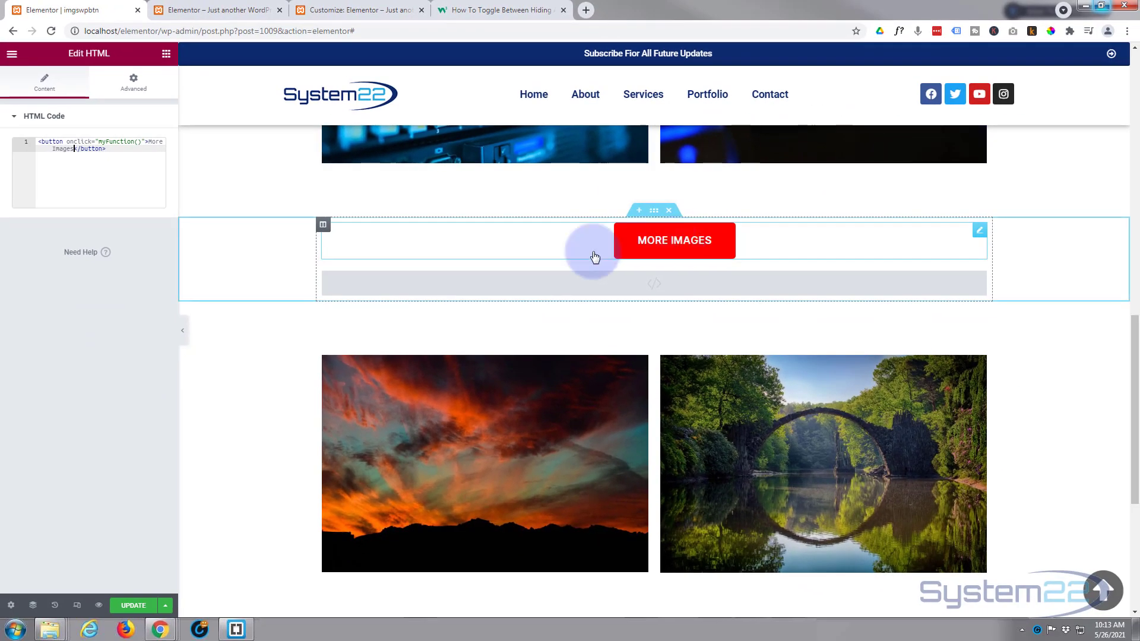
# - Update the page with the new button label and bring up the renamed button in the page preview
pyautogui.click(137, 606)
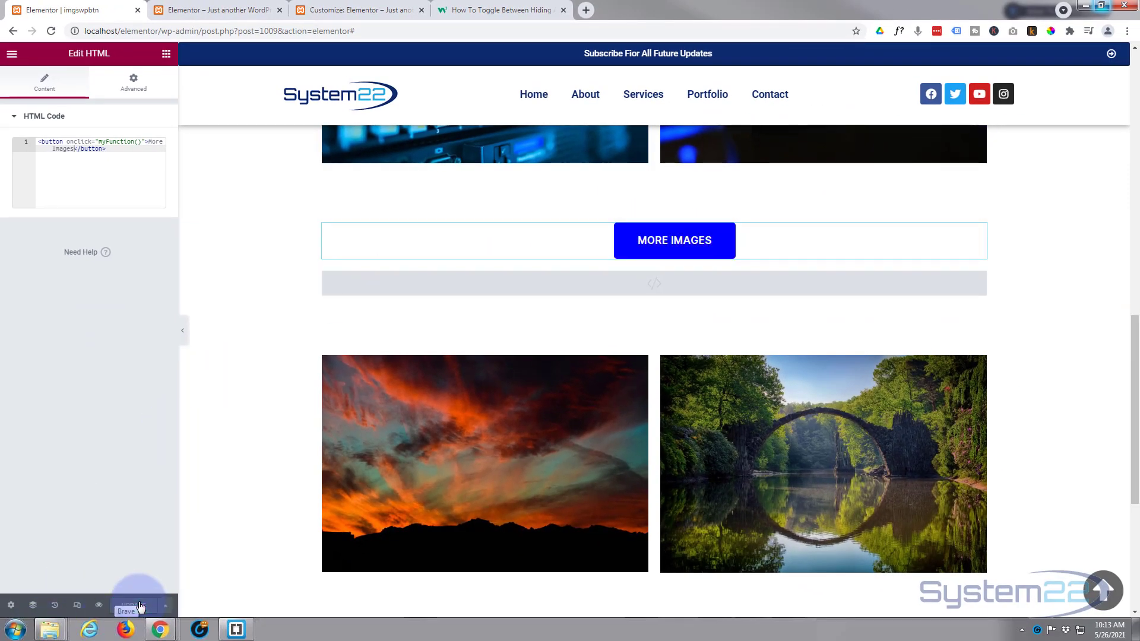
pyautogui.click(231, 9)
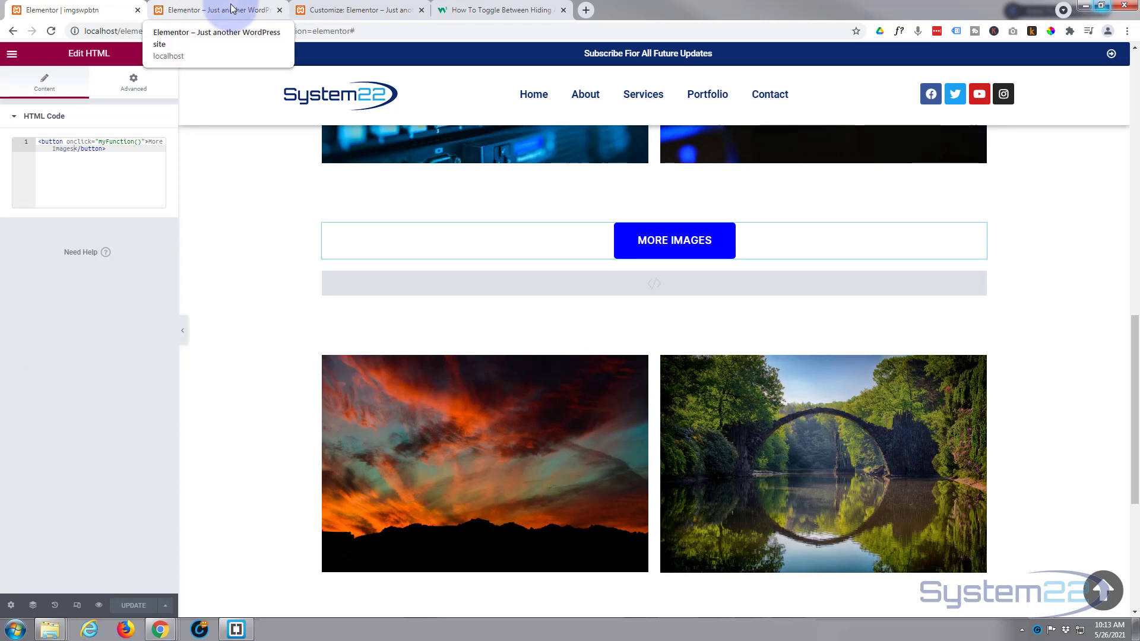
pyautogui.click(232, 8)
pyautogui.scroll(-9, 179, 212)
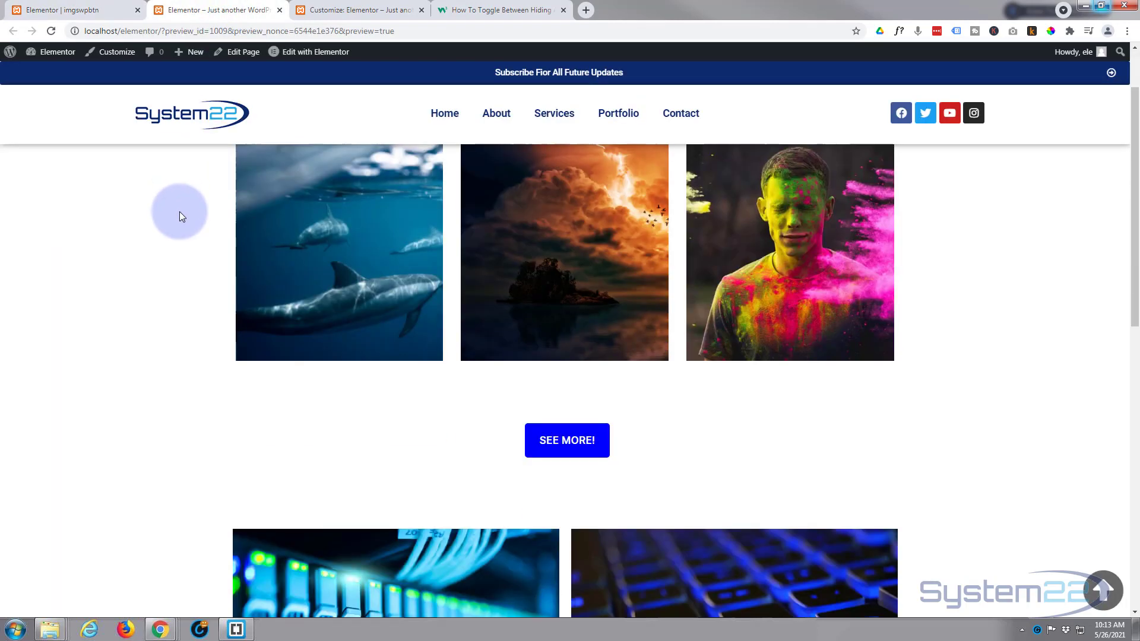
pyautogui.scroll(-2, 180, 216)
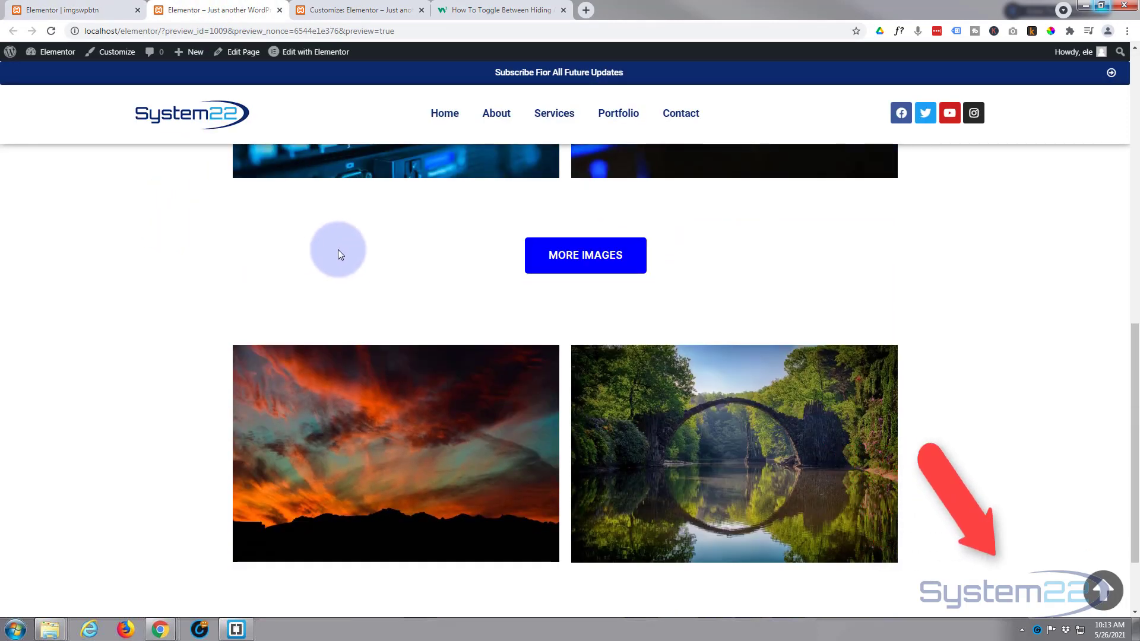
# - Test the MORE IMAGES button in the preview by repeatedly showing and hiding the sunset and aurora images
pyautogui.click(590, 269)
pyautogui.click(590, 268)
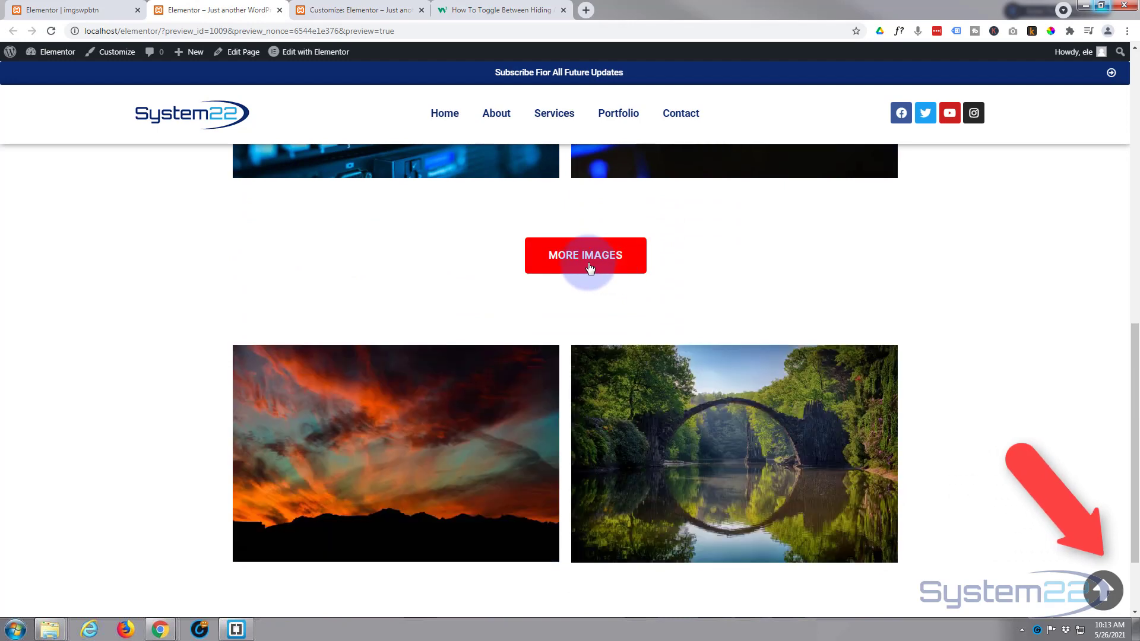
pyautogui.click(590, 268)
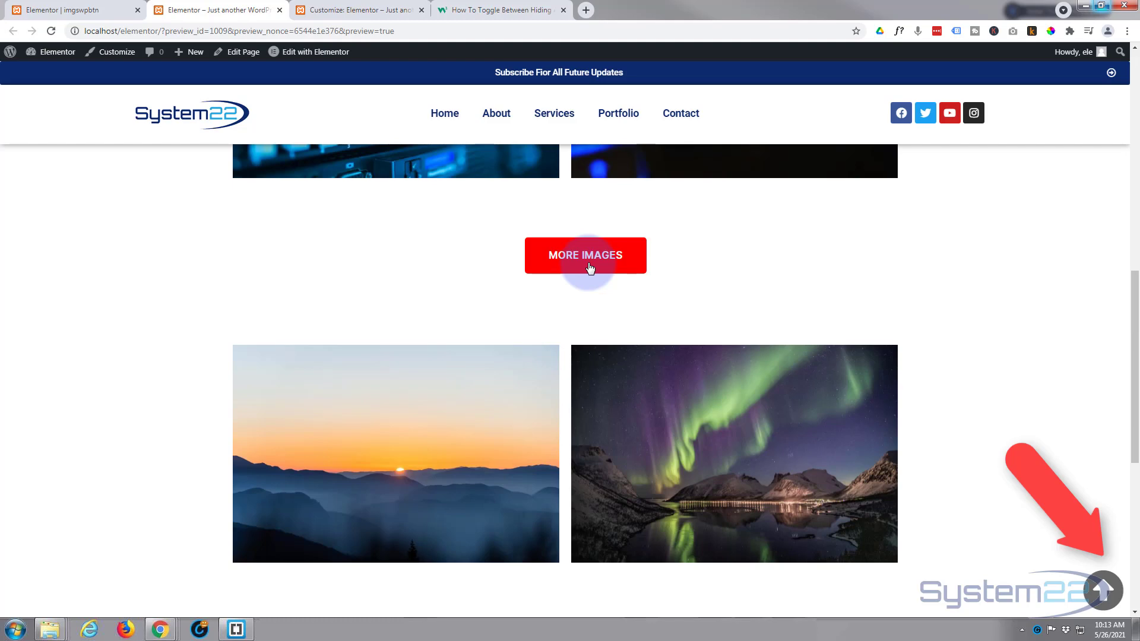
pyautogui.click(590, 268)
pyautogui.click(590, 269)
pyautogui.click(590, 269)
pyautogui.click(590, 268)
pyautogui.click(590, 269)
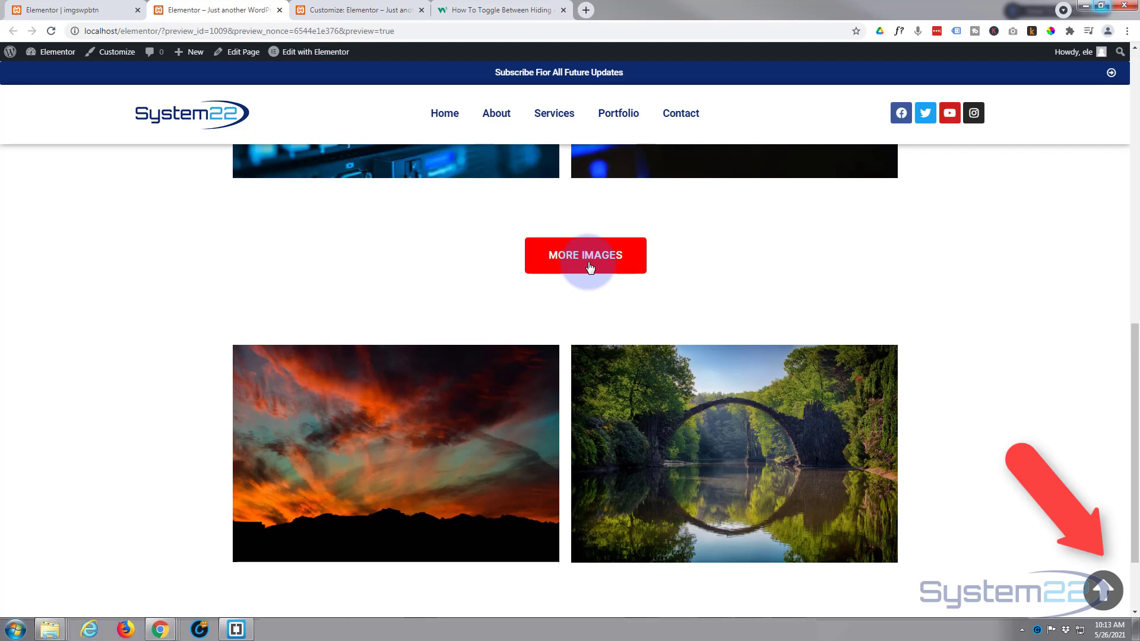
pyautogui.click(590, 268)
pyautogui.click(590, 269)
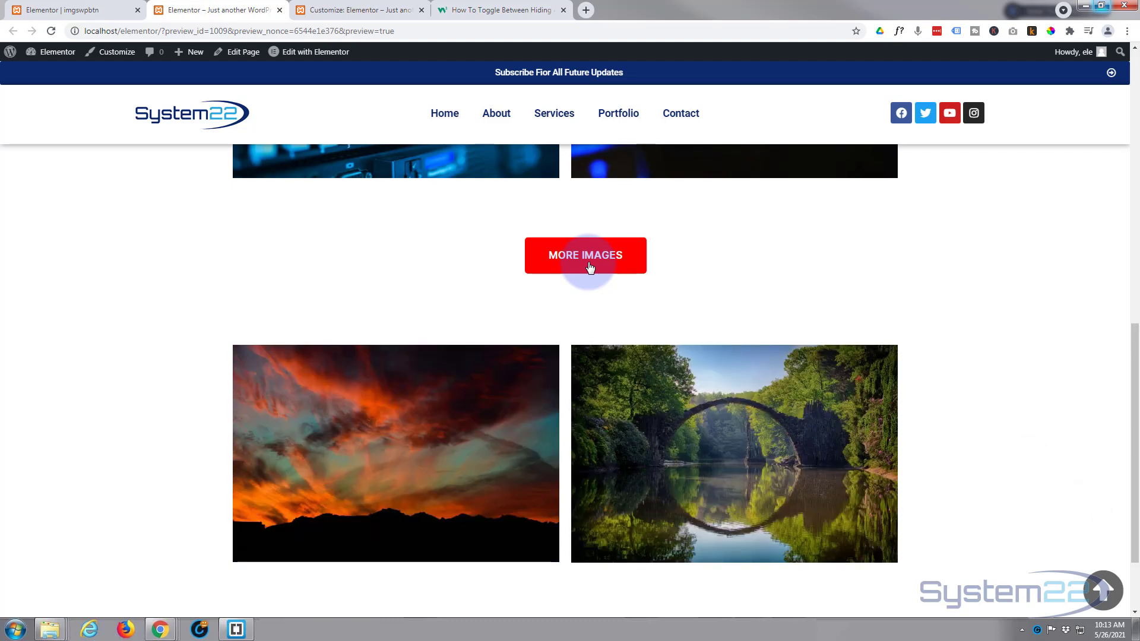
pyautogui.click(590, 269)
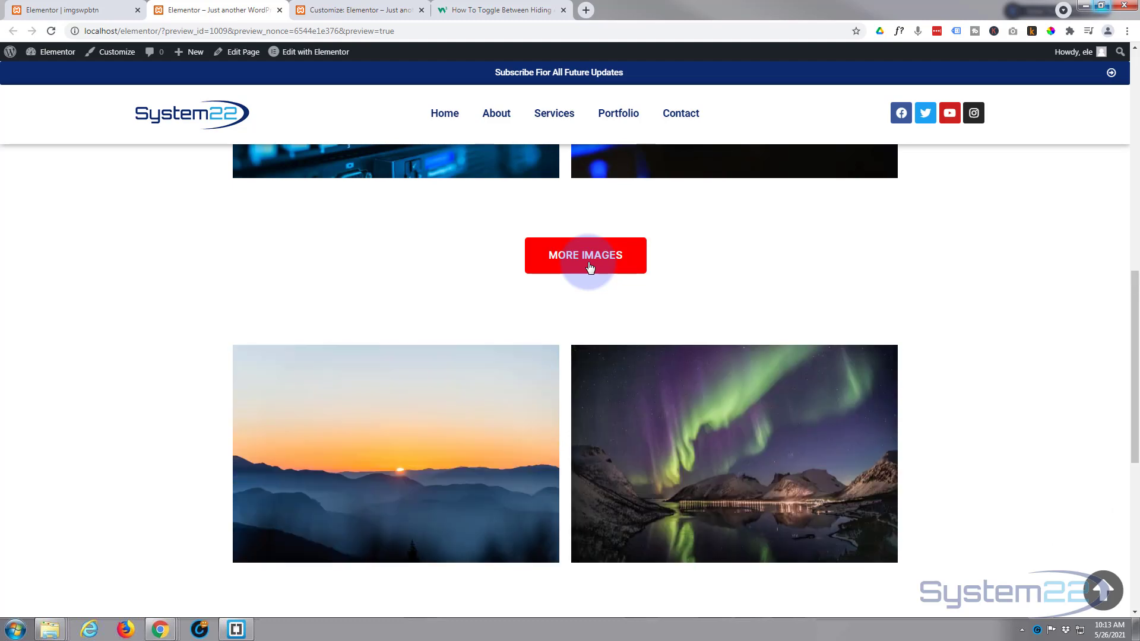
pyautogui.click(590, 268)
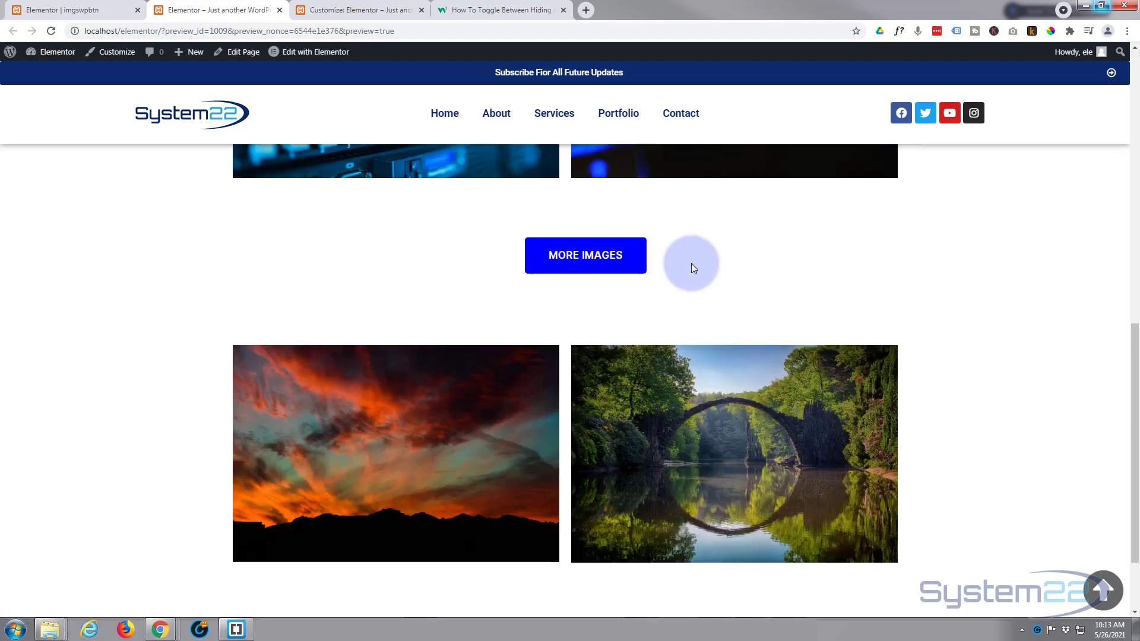
pyautogui.click(613, 268)
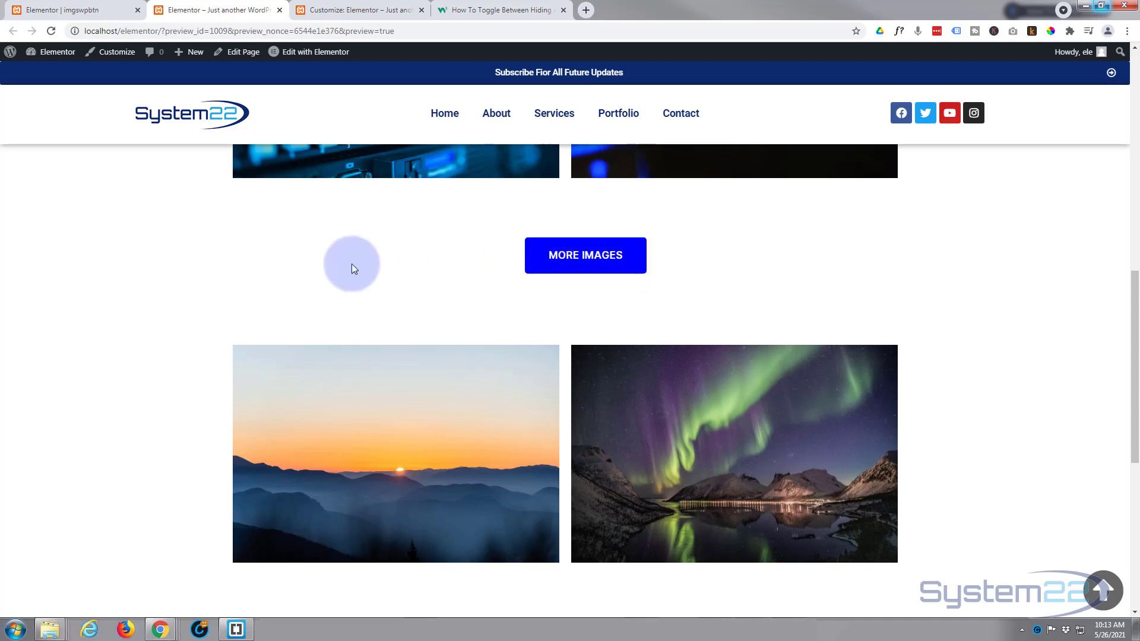